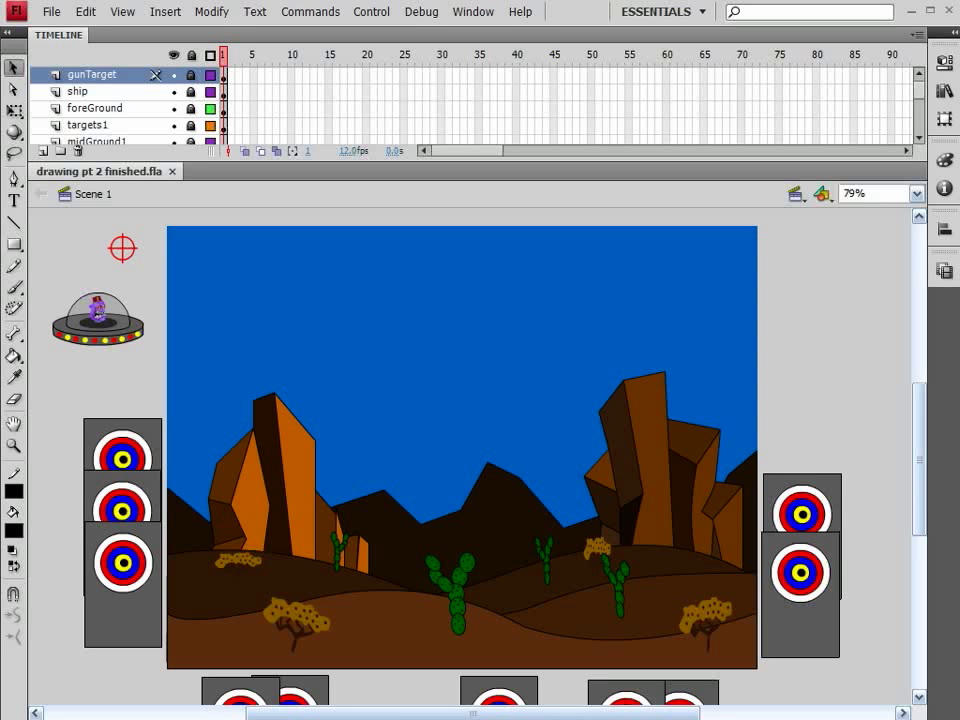
- Add a layer named title and type 'TARGT PRACTICE' in a text box at the stage top
left_click(43, 152)
double_click(92, 75)
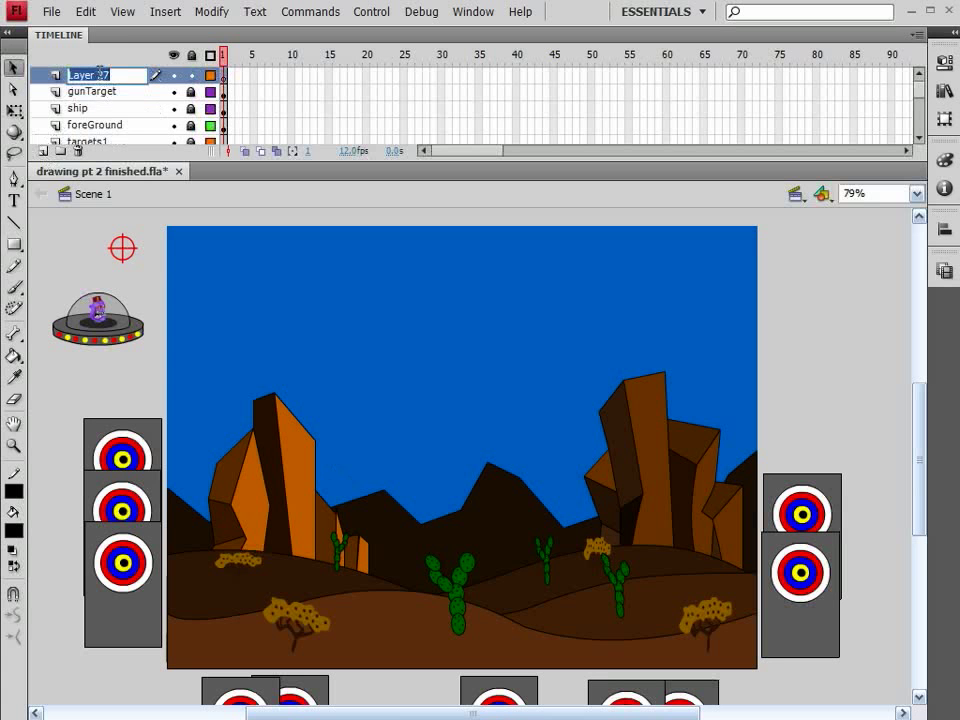
type("tt")
key("Return")
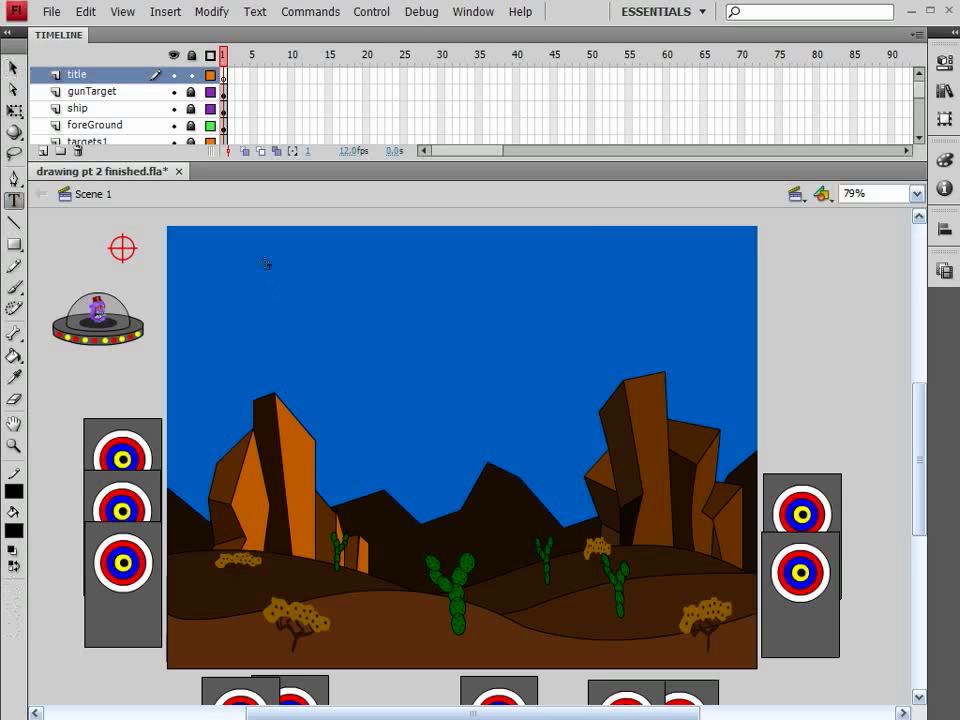
left_click_drag(263, 241, 592, 319)
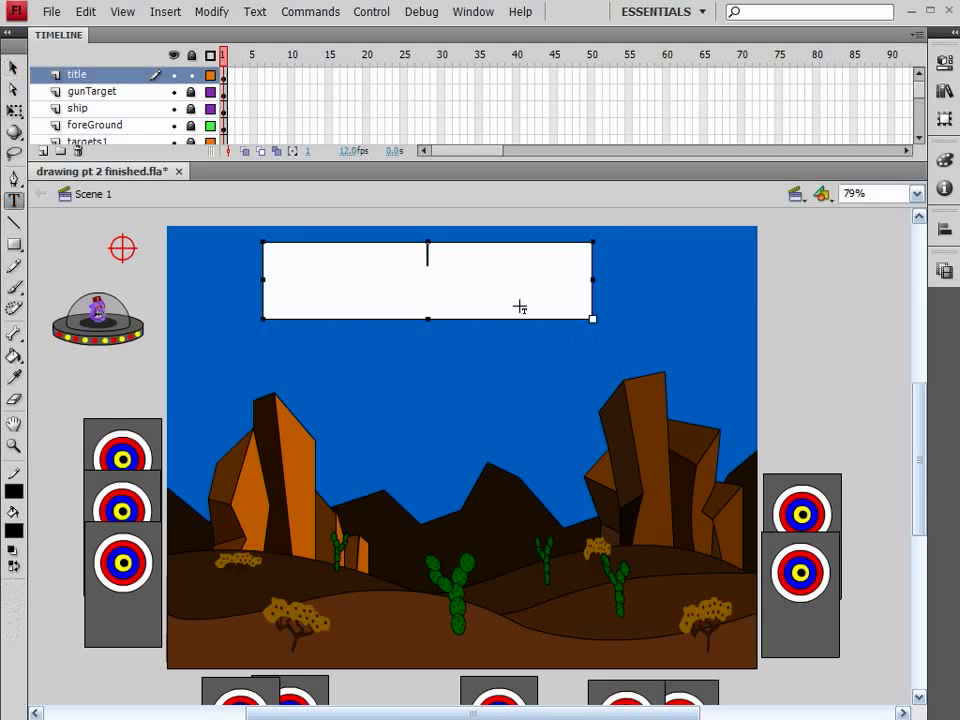
type("TAR")
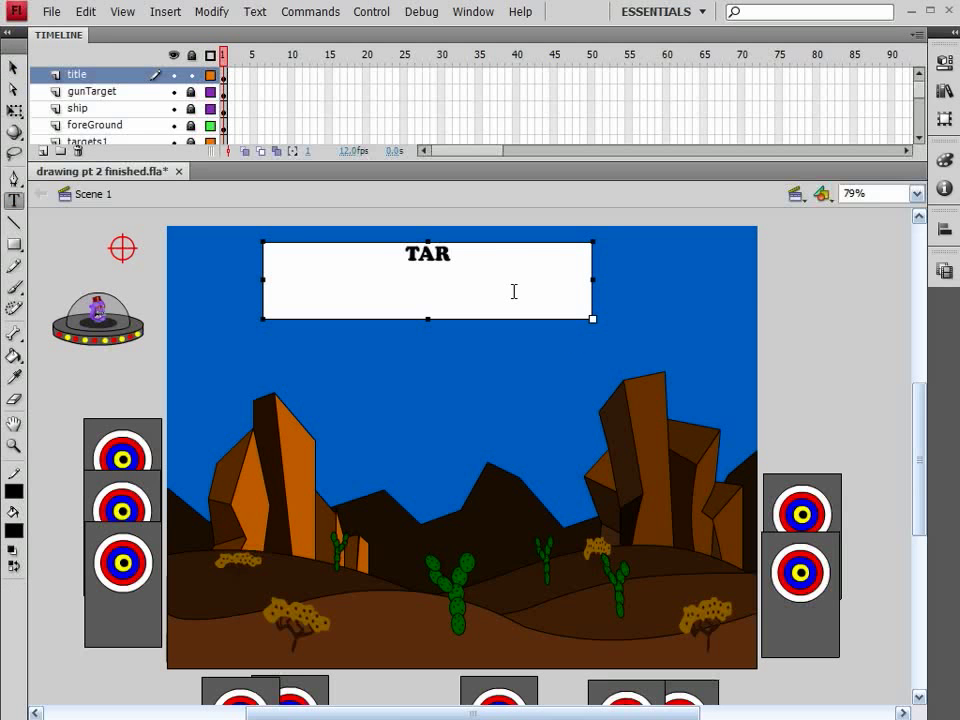
type("GT PR")
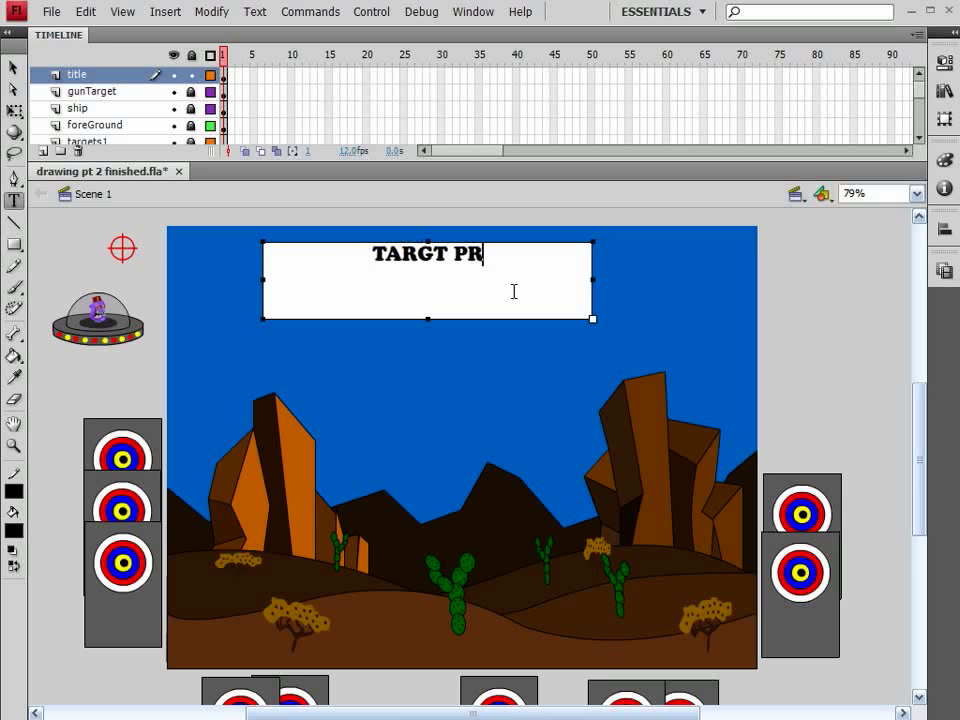
type("ACTICE")
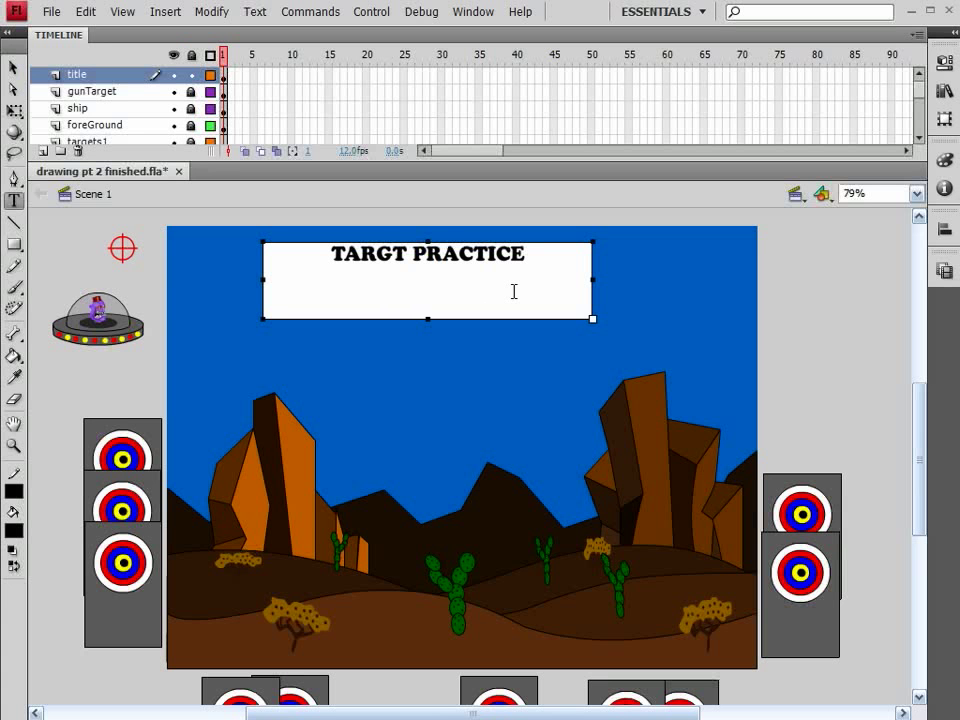
- Enlarge the TARGT PRACTICE title to 59 pt and widen its box onto one line
left_click_drag(536, 253, 330, 254)
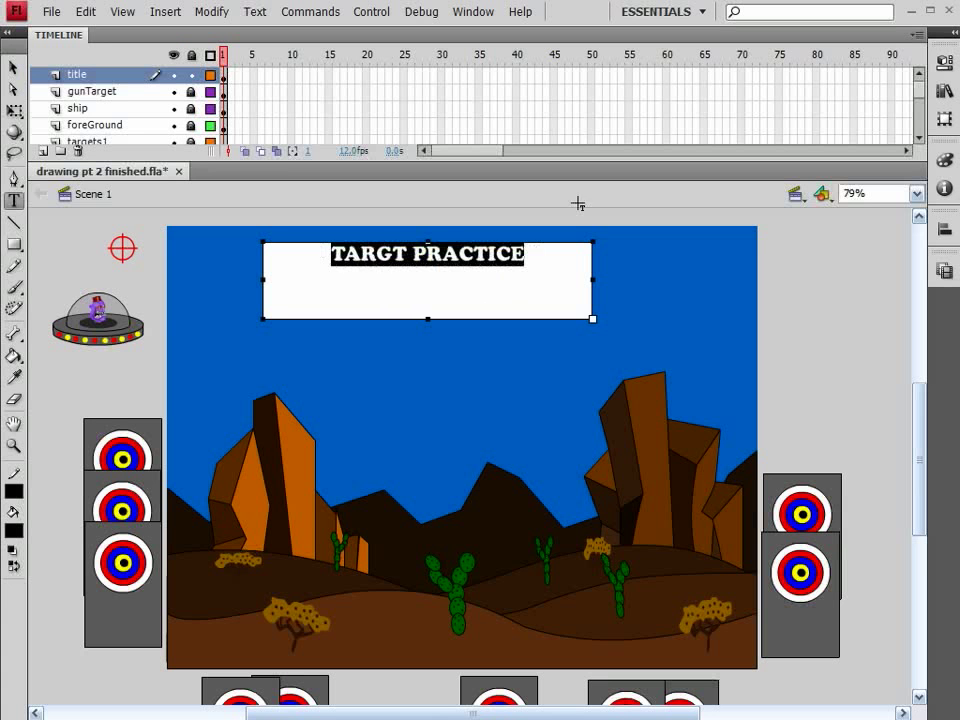
left_click(945, 64)
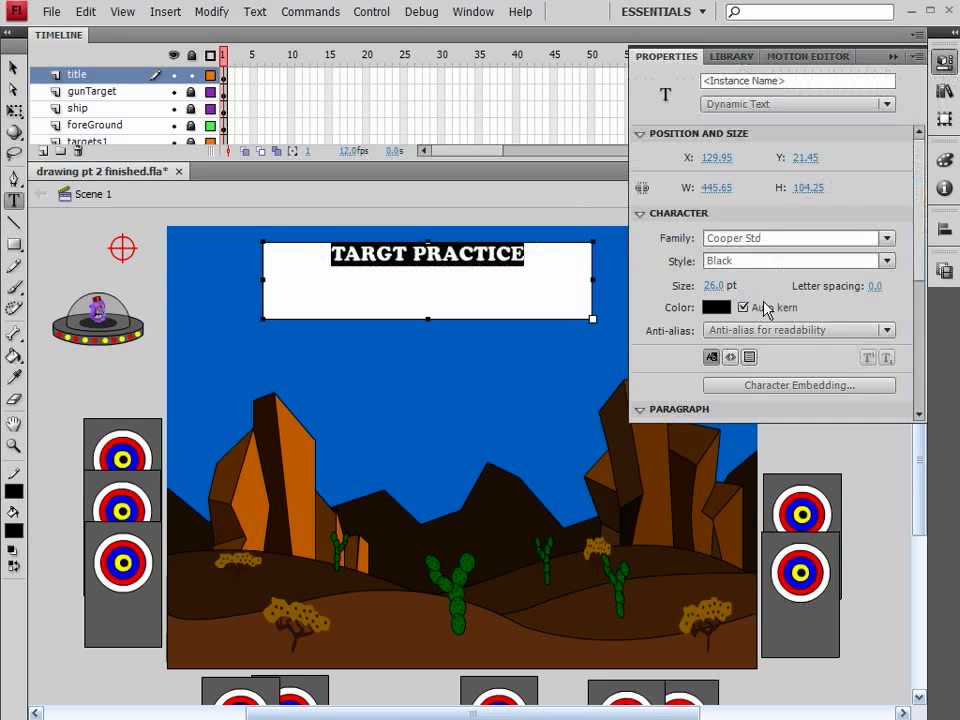
left_click(716, 286)
left_click_drag(716, 286, 748, 284)
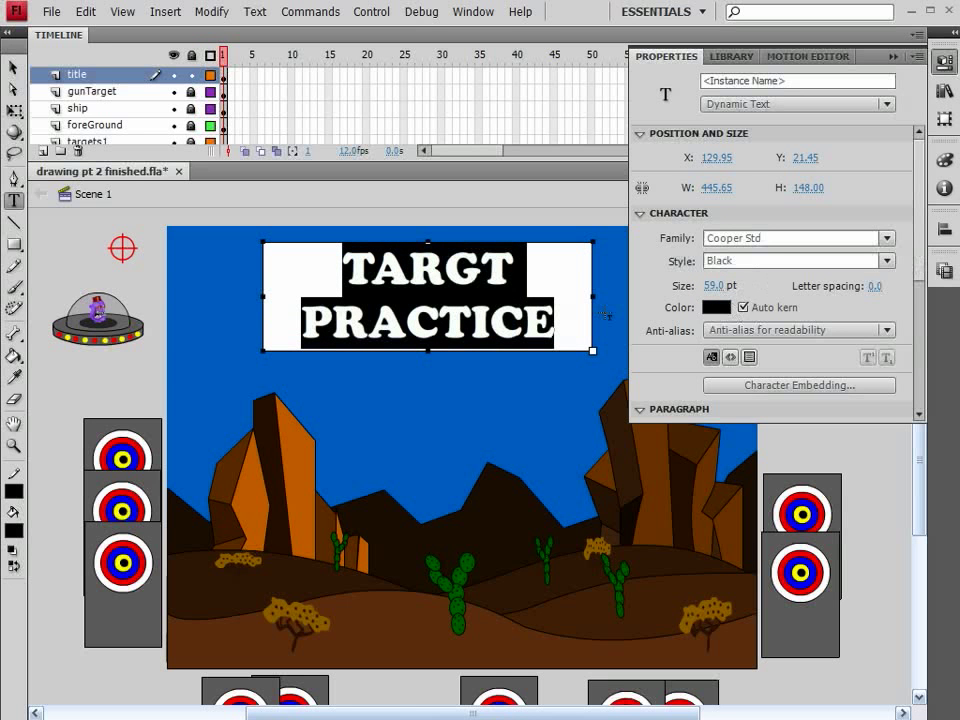
left_click_drag(594, 351, 722, 295)
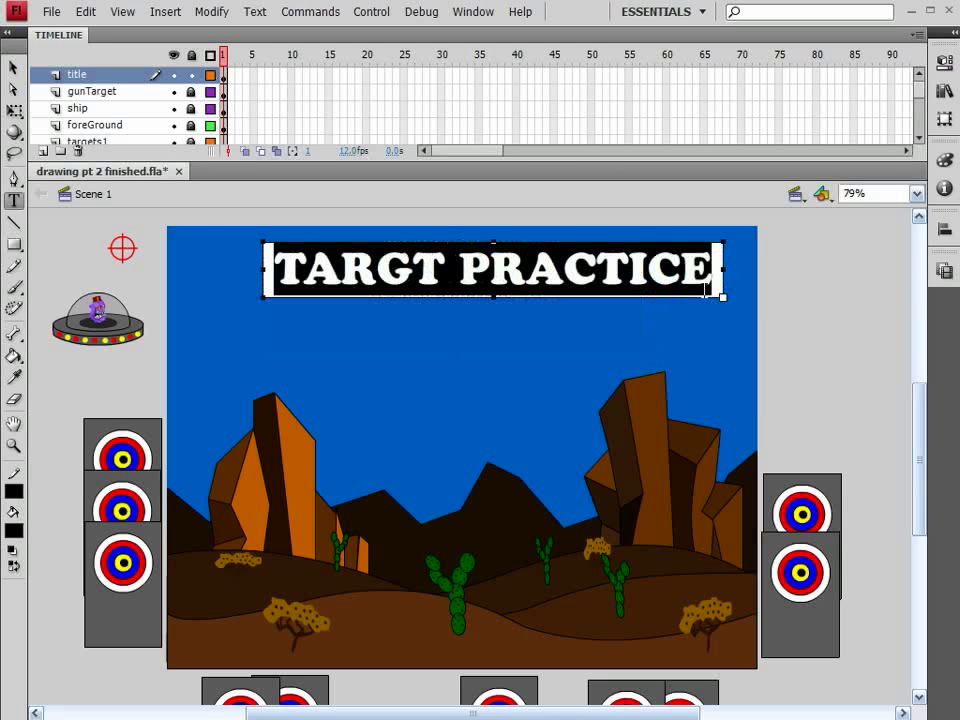
- Break the title text apart and fill it white, then undo the white fill
left_click(211, 12)
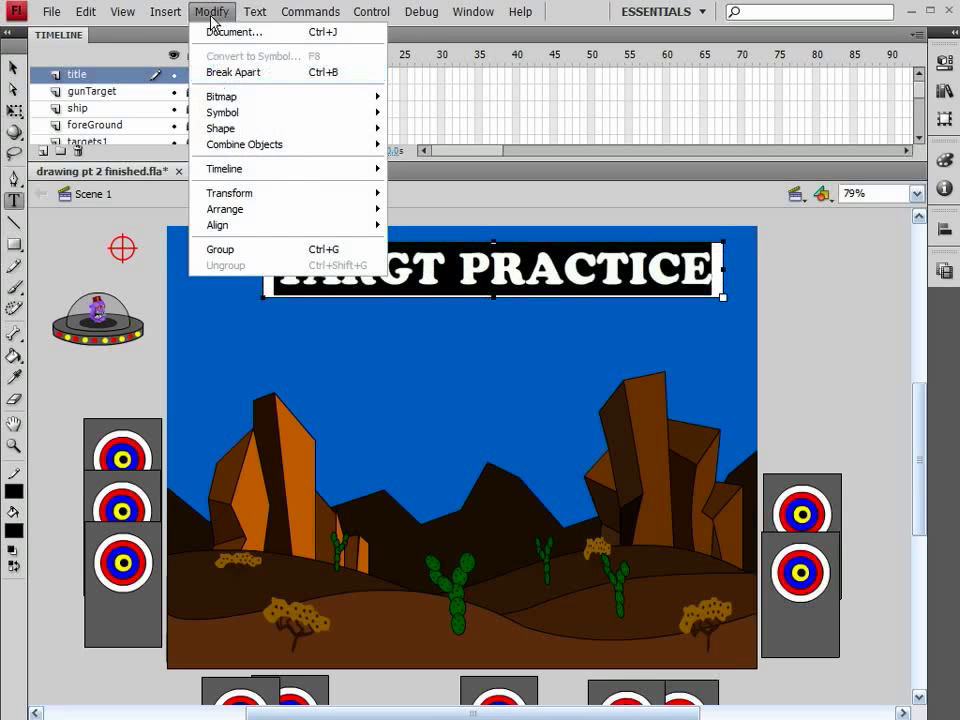
left_click(210, 13)
left_click(210, 12)
left_click(232, 72)
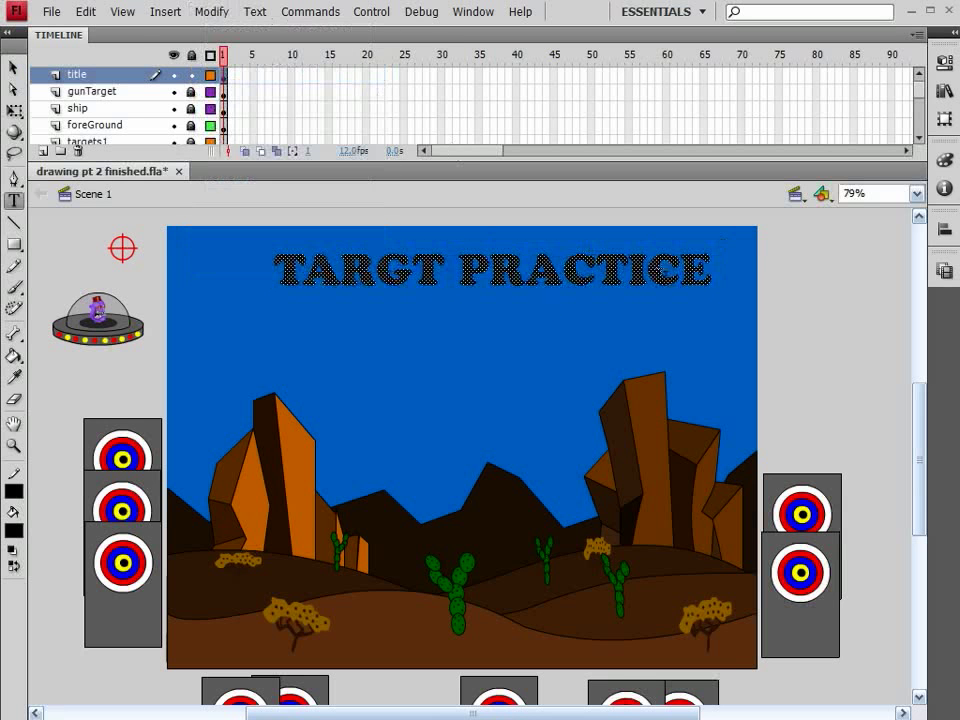
left_click(13, 536)
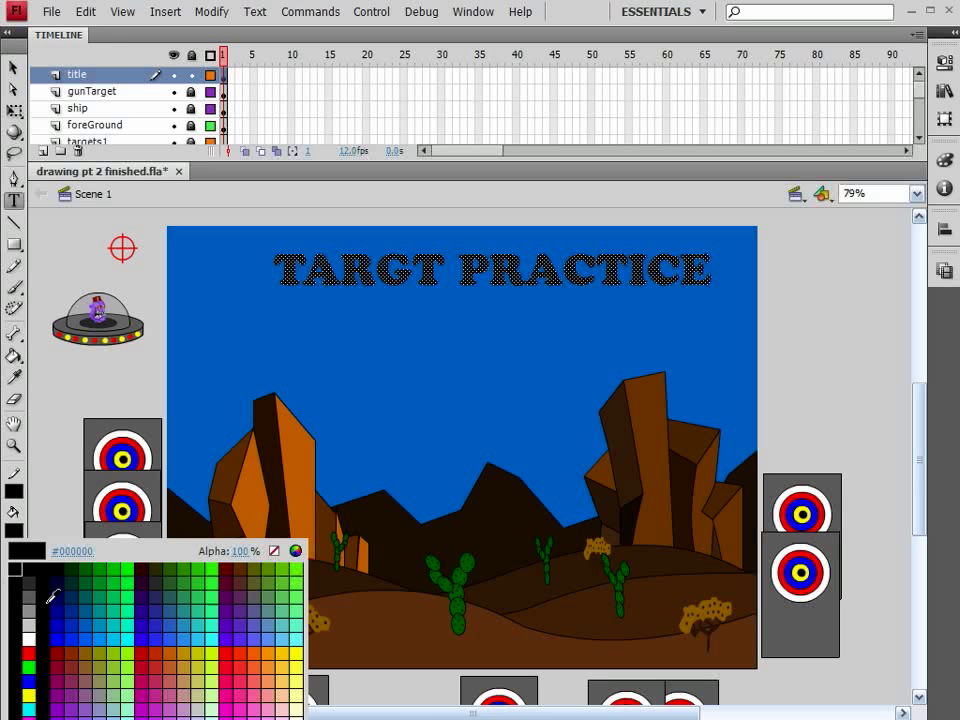
left_click(32, 579)
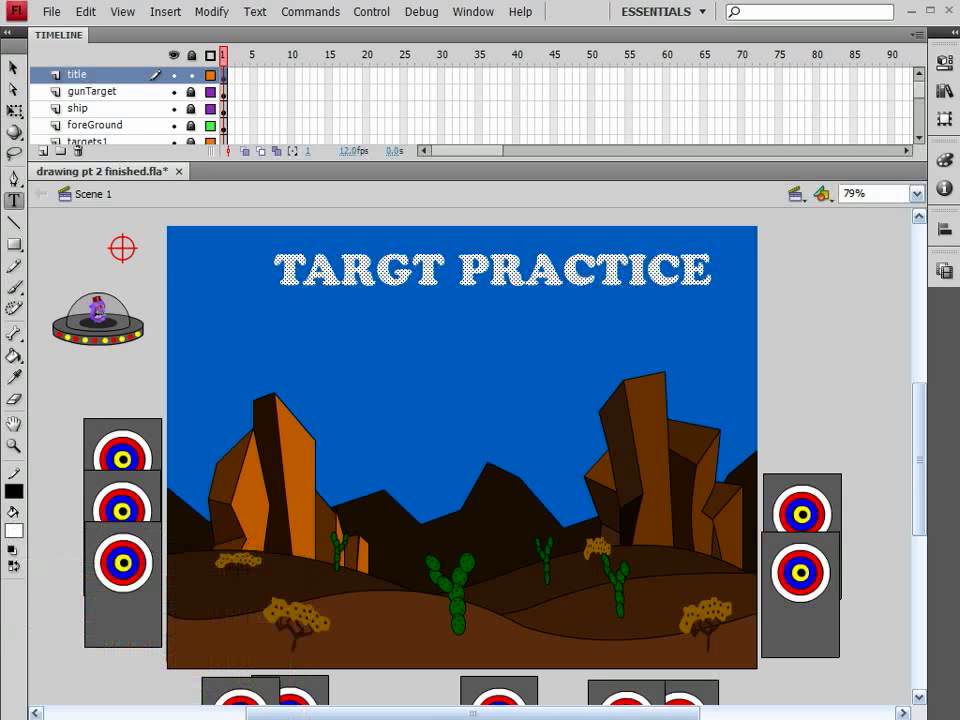
key("ctrl+z")
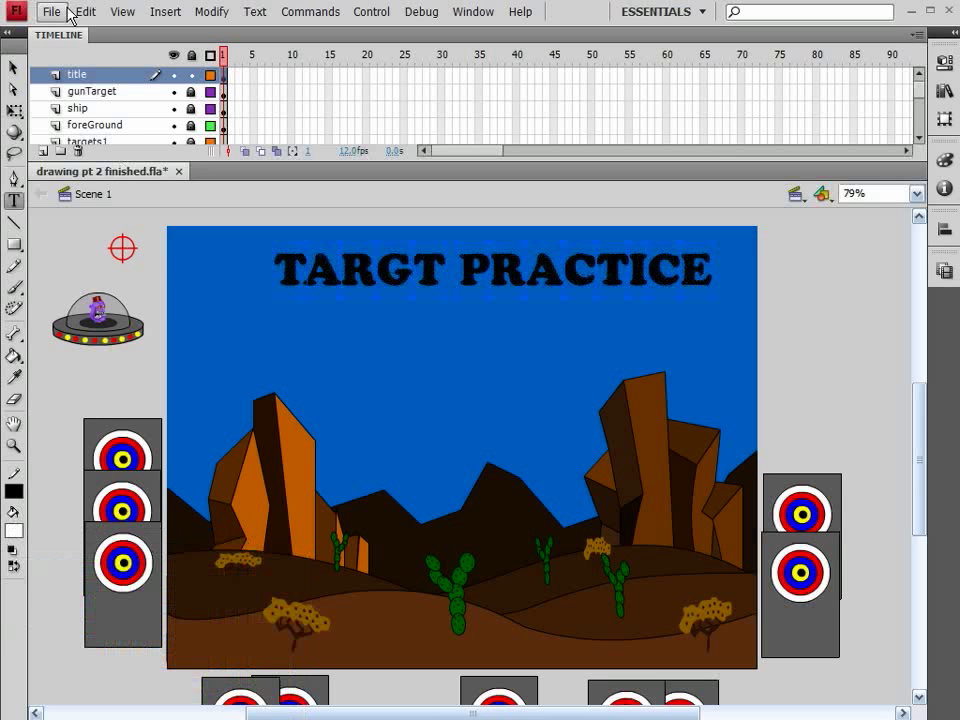
- Insert the missing E so the title reads 'TARGET PRACTICE', and widen its box
double_click(412, 281)
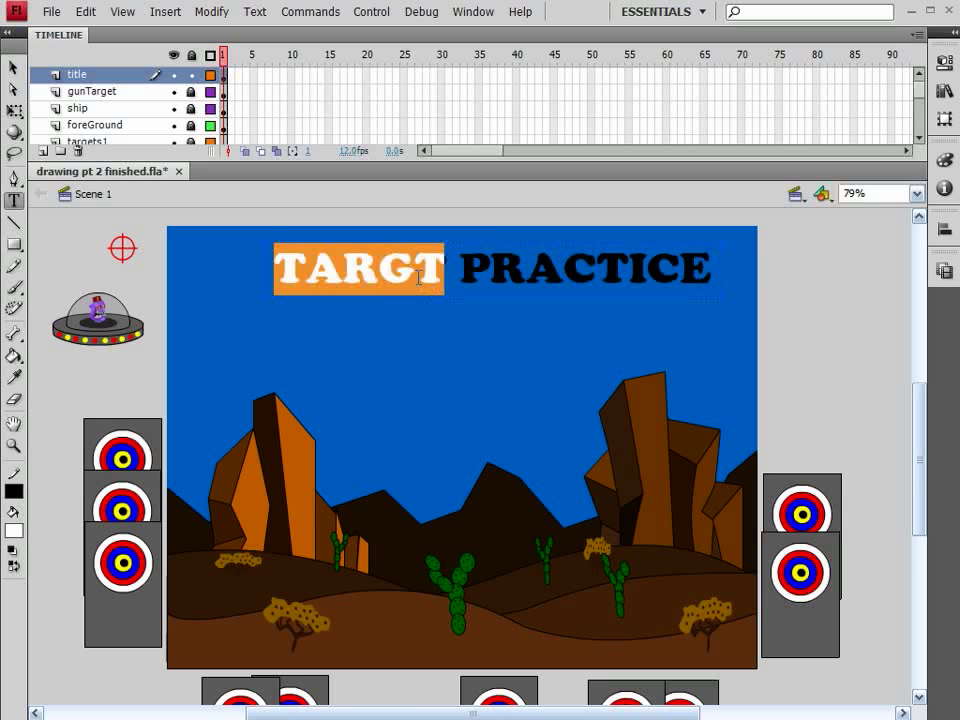
left_click(418, 277)
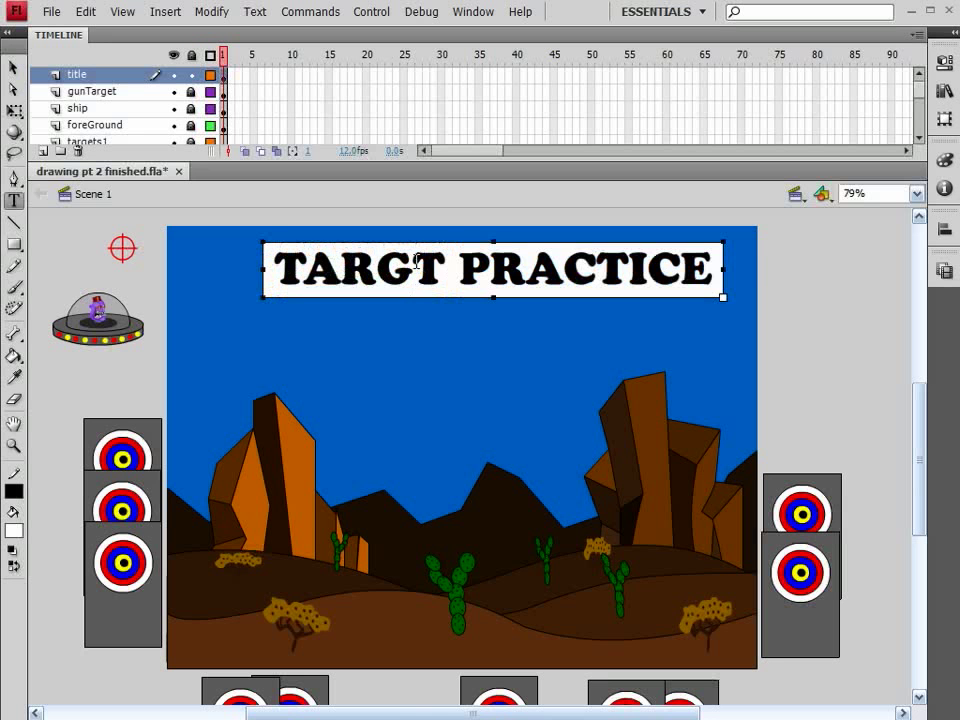
type("E")
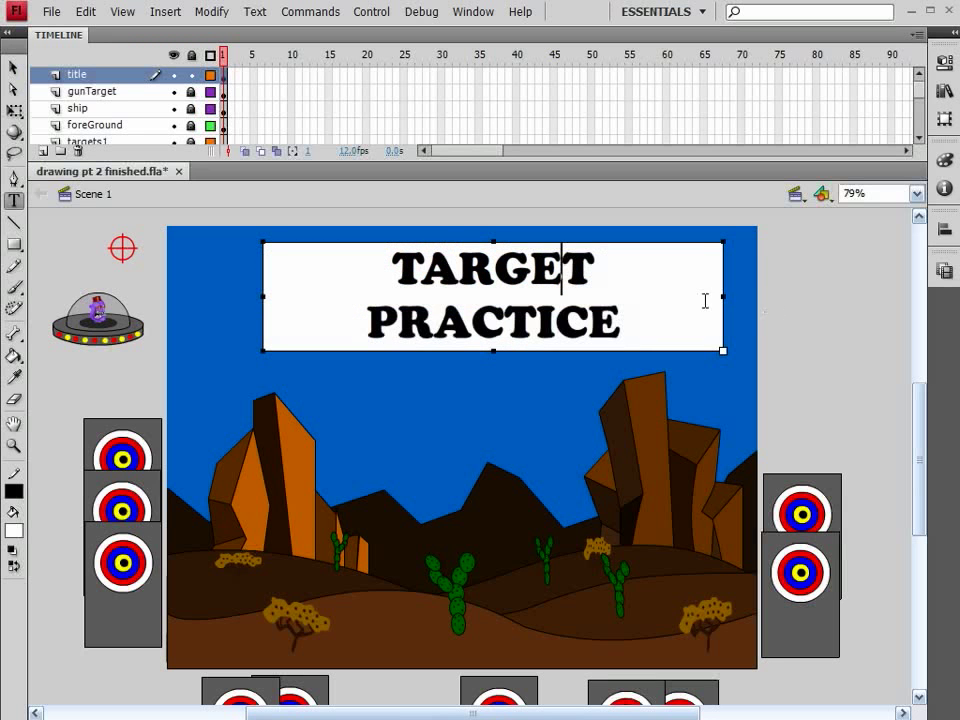
left_click_drag(723, 298, 759, 290)
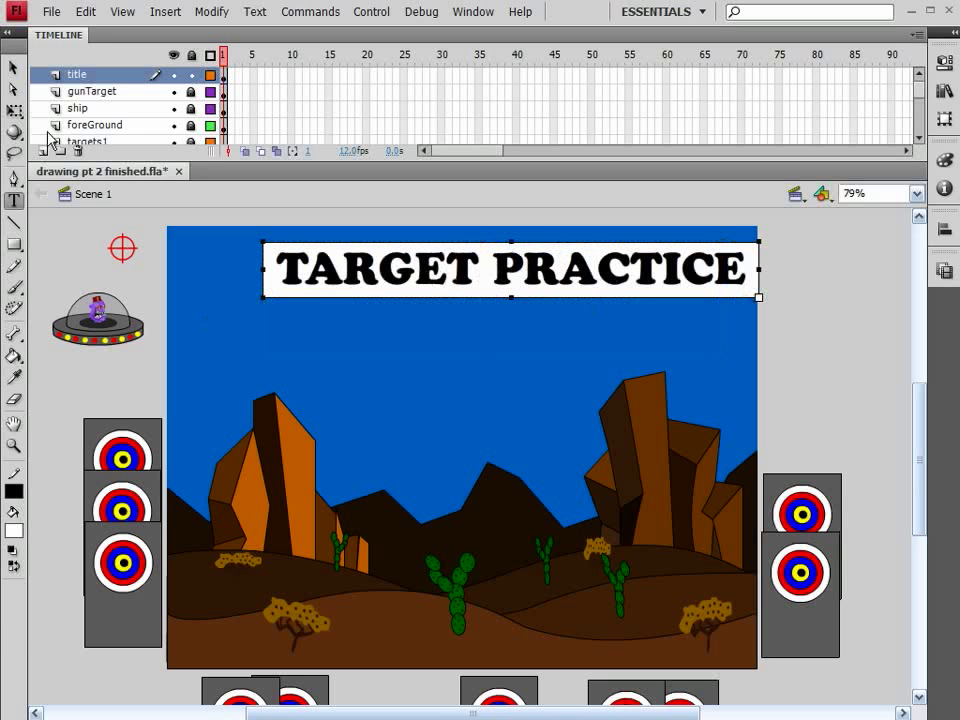
- Nudge the title up and left, break it apart into shapes, and fill it white
left_click(14, 67)
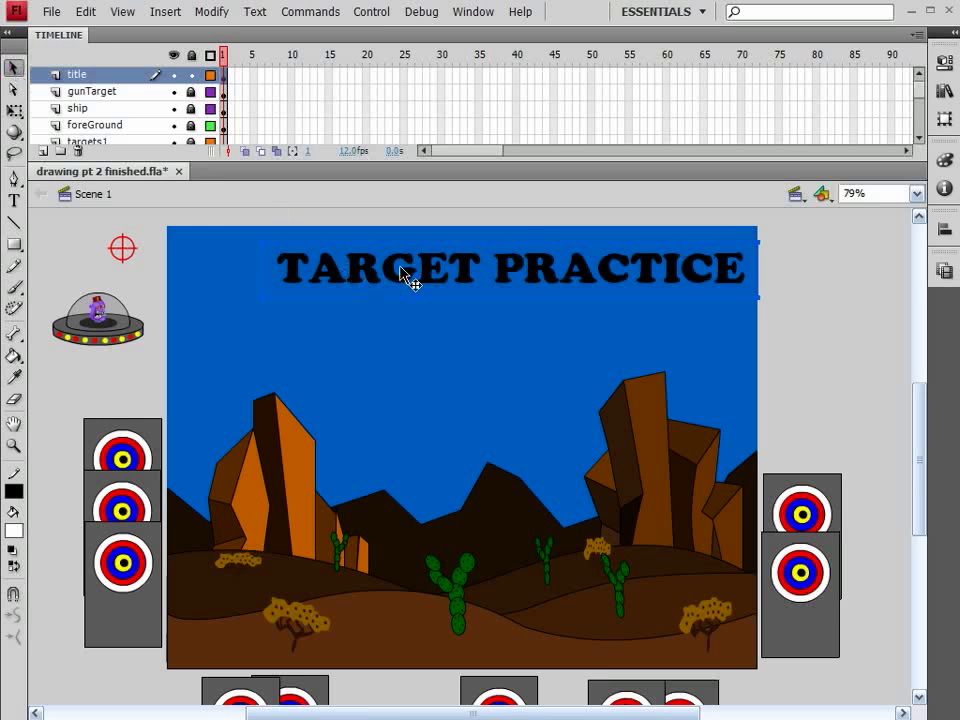
left_click_drag(407, 279, 375, 276)
left_click(220, 12)
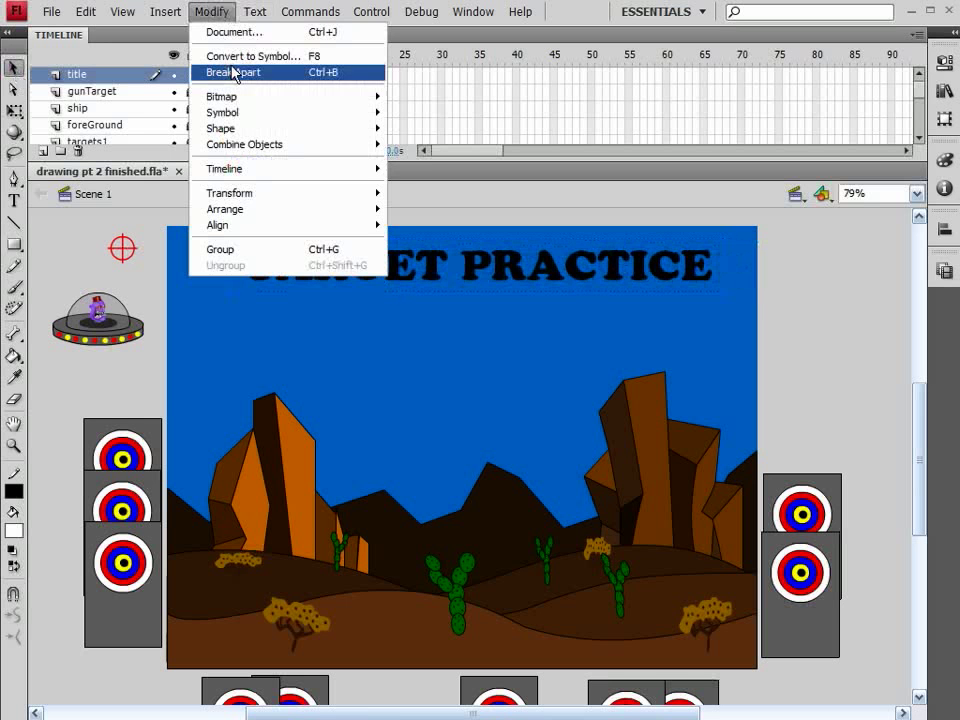
left_click(214, 12)
left_click(214, 12)
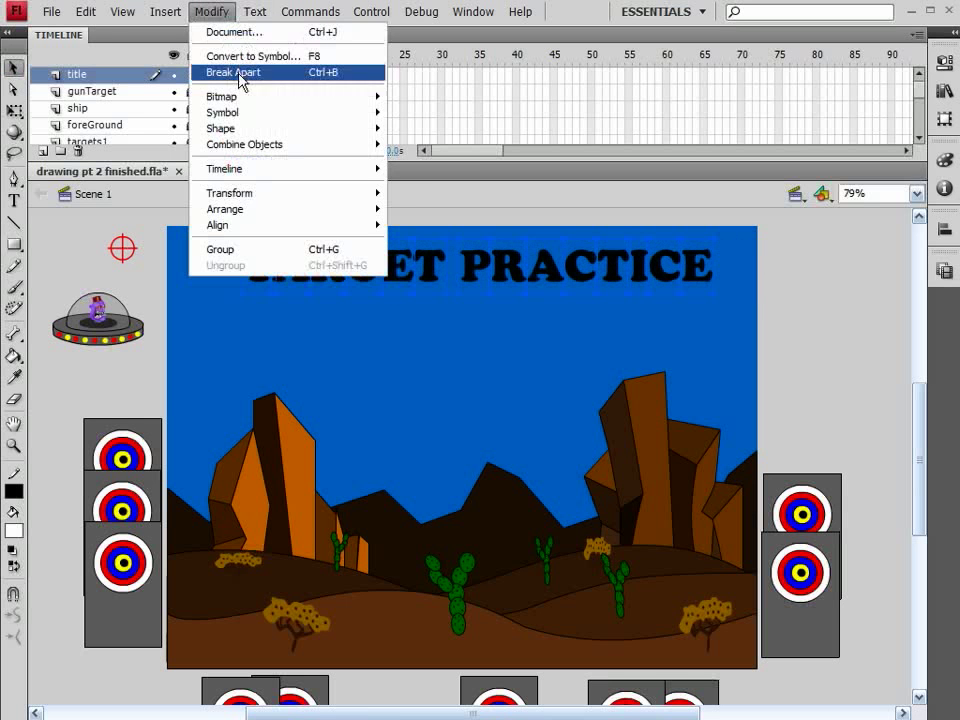
left_click(238, 73)
left_click(14, 531)
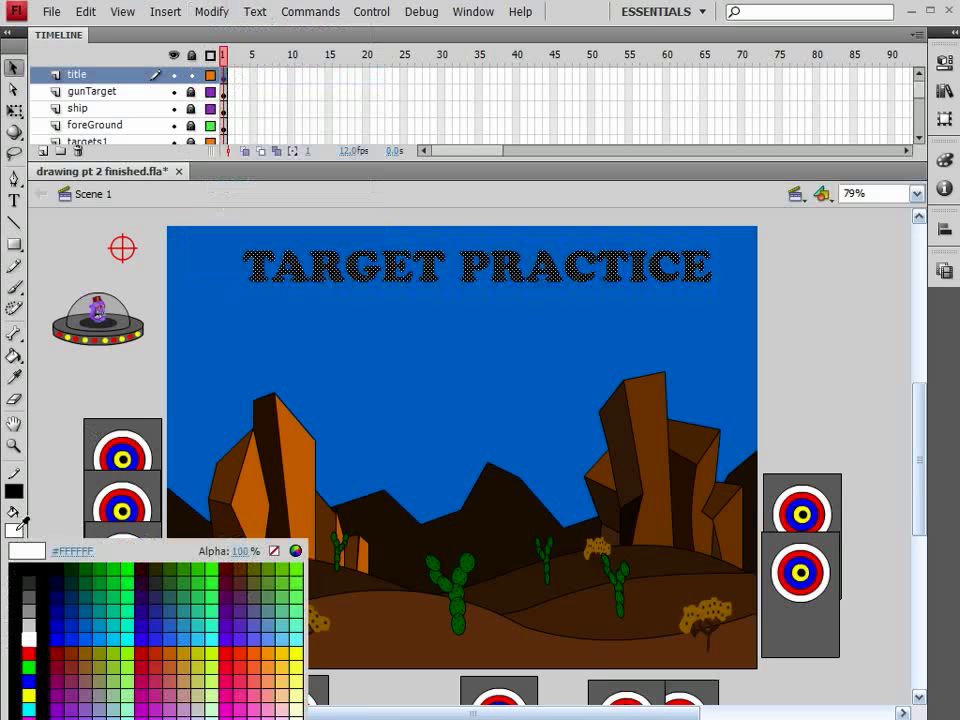
left_click(15, 529)
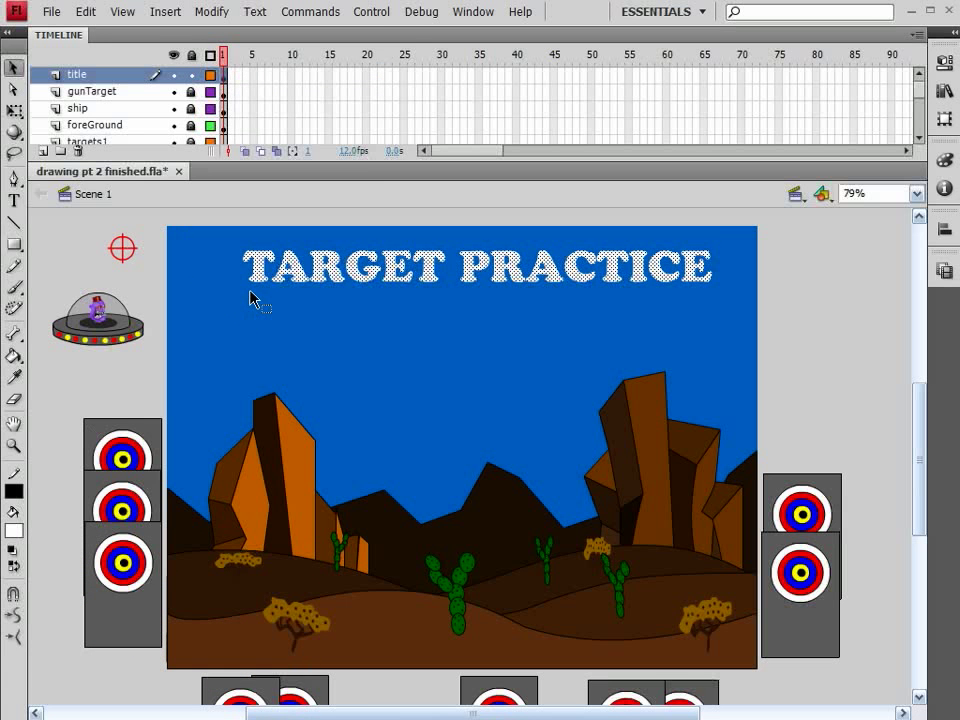
- Convert the title into the title_mc movie clip, lower it slightly, and open it for editing
key("period")
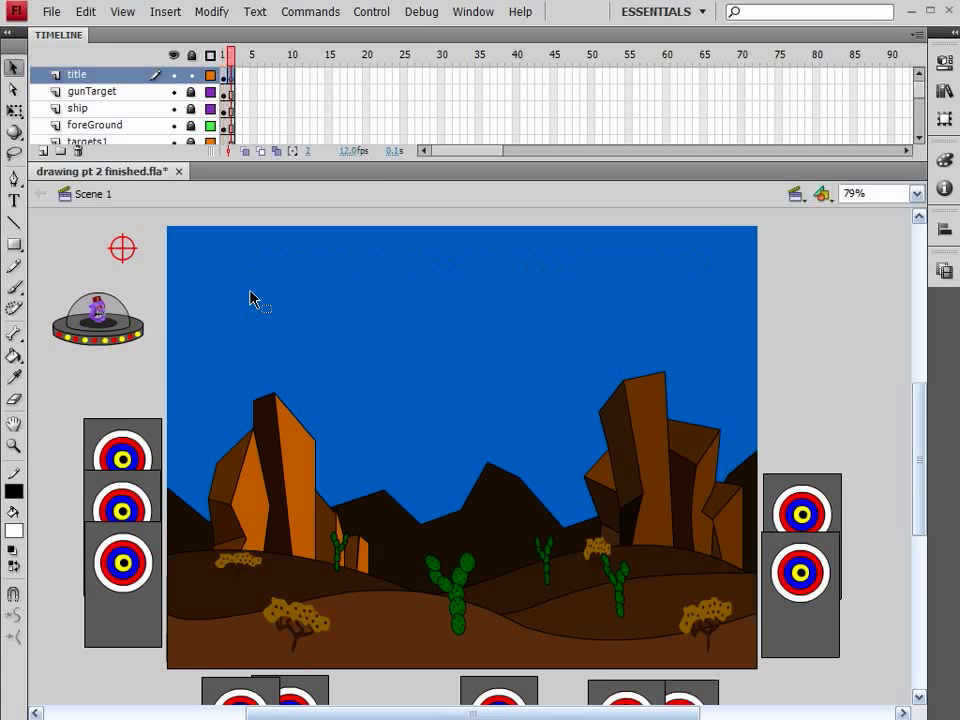
key("comma")
key("F8")
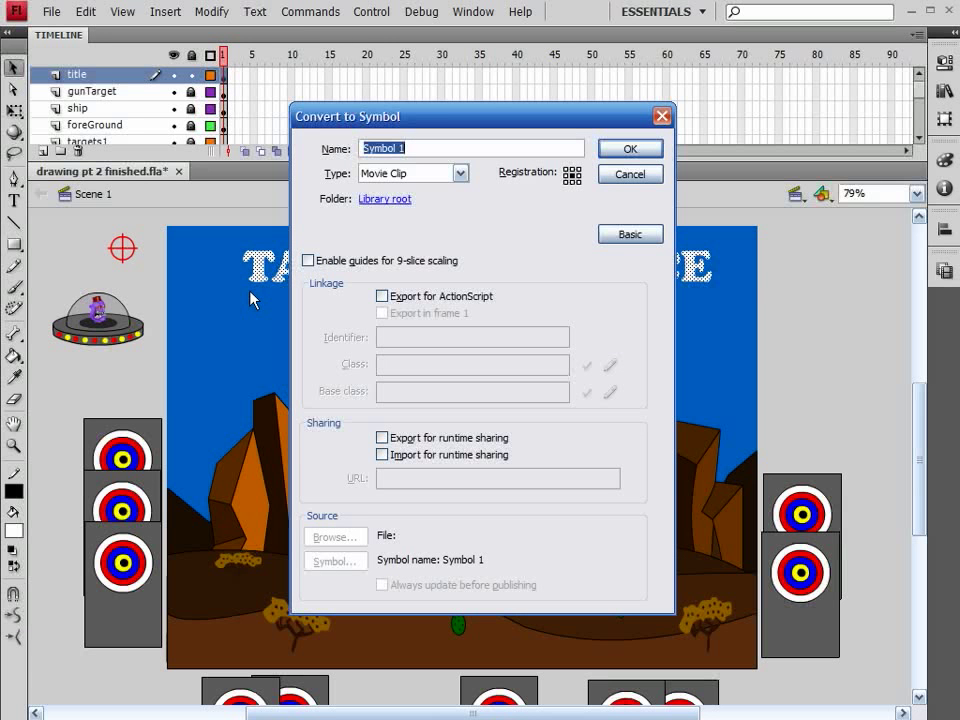
type("title_mc")
key("Return")
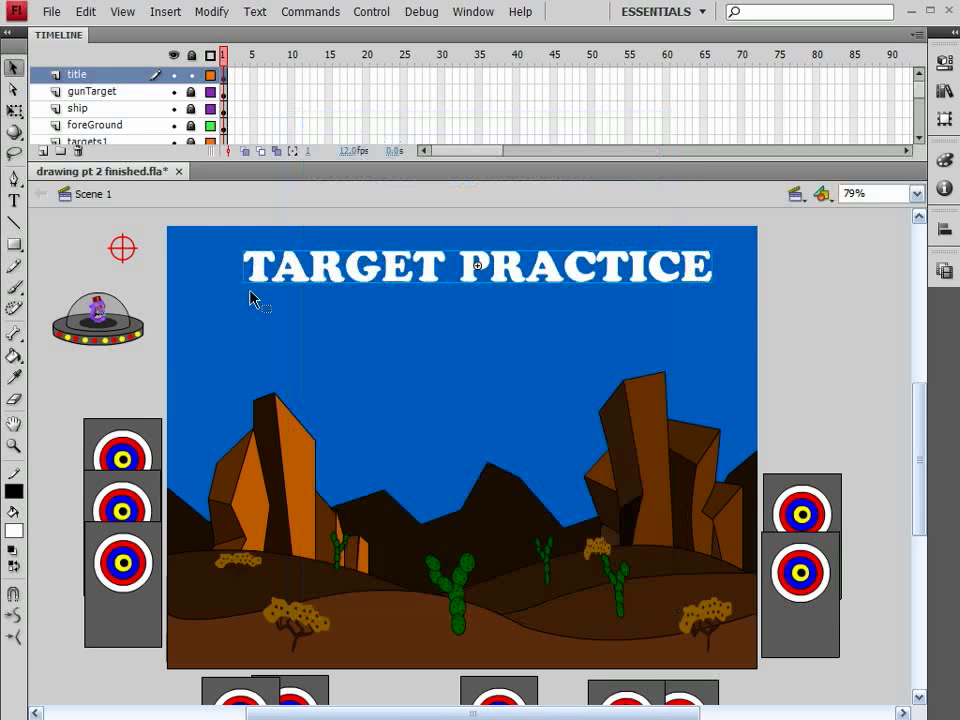
left_click_drag(425, 270, 418, 285)
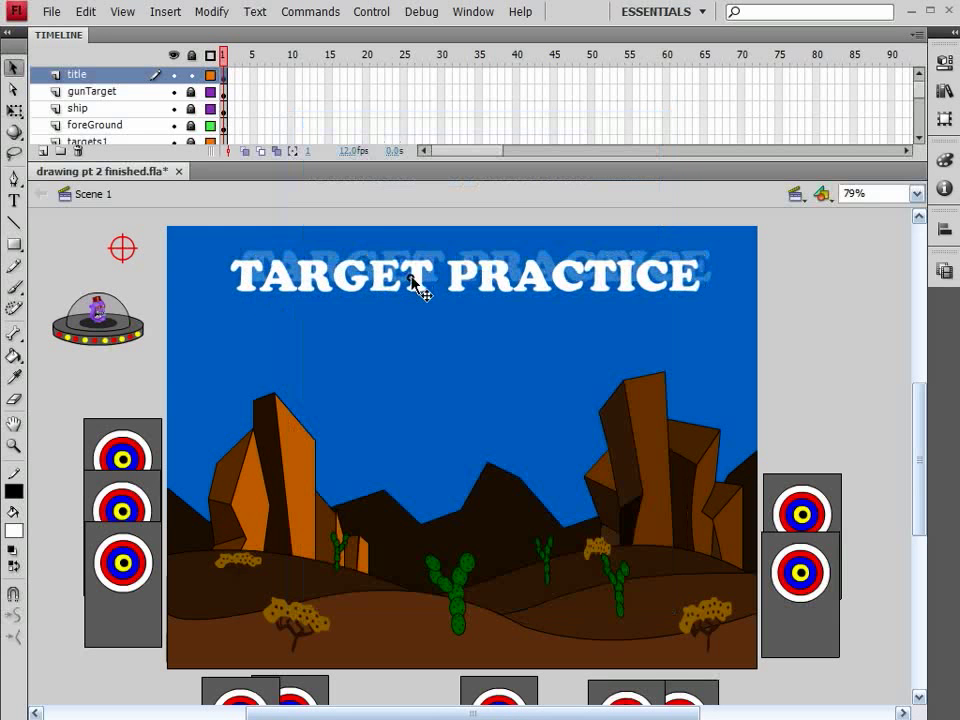
double_click(418, 287)
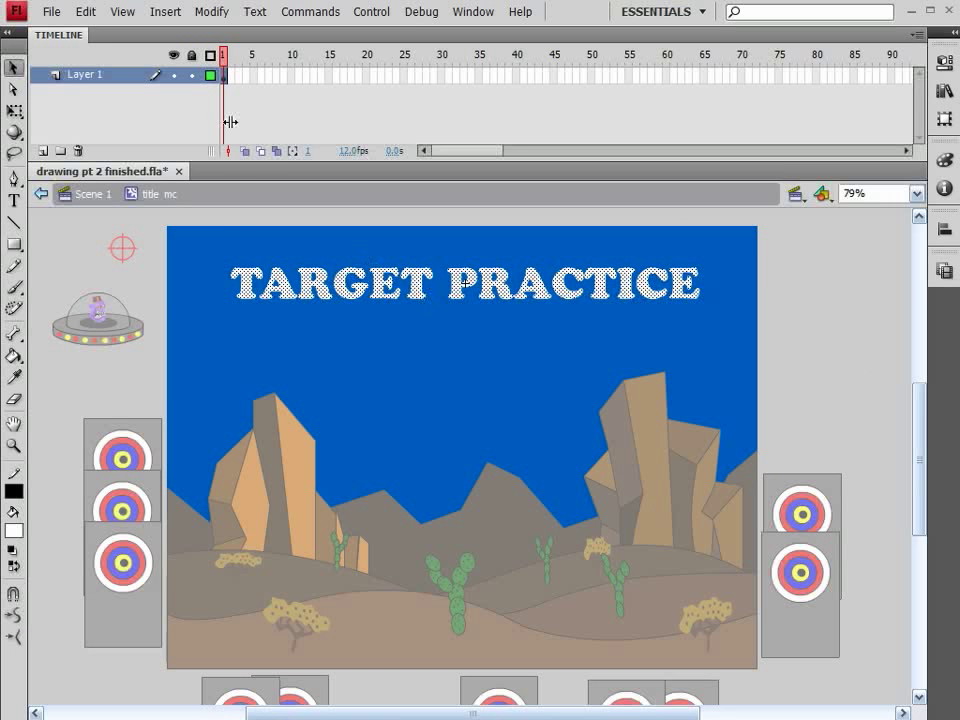
- Add a layer beneath the title text and place a target symbol from the Library
left_click(42, 150)
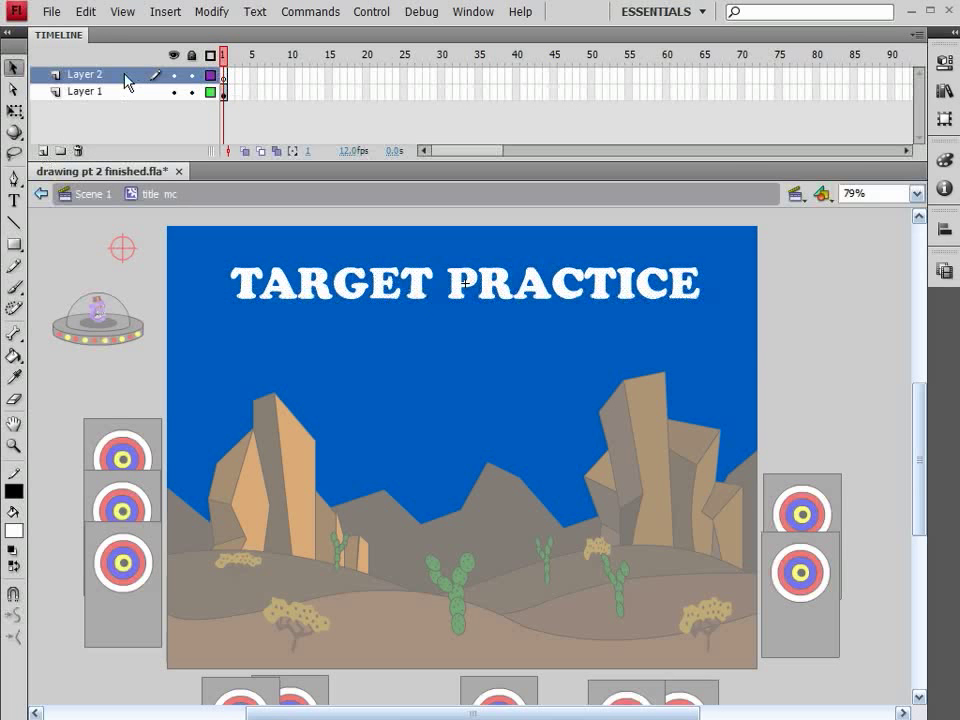
left_click_drag(127, 82, 128, 104)
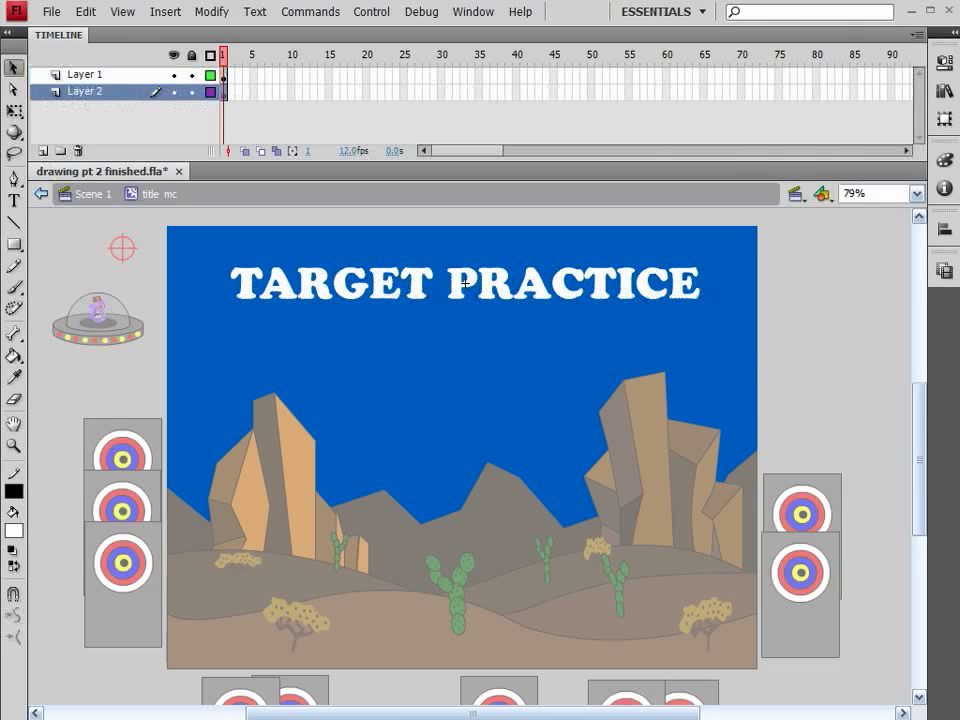
left_click(944, 92)
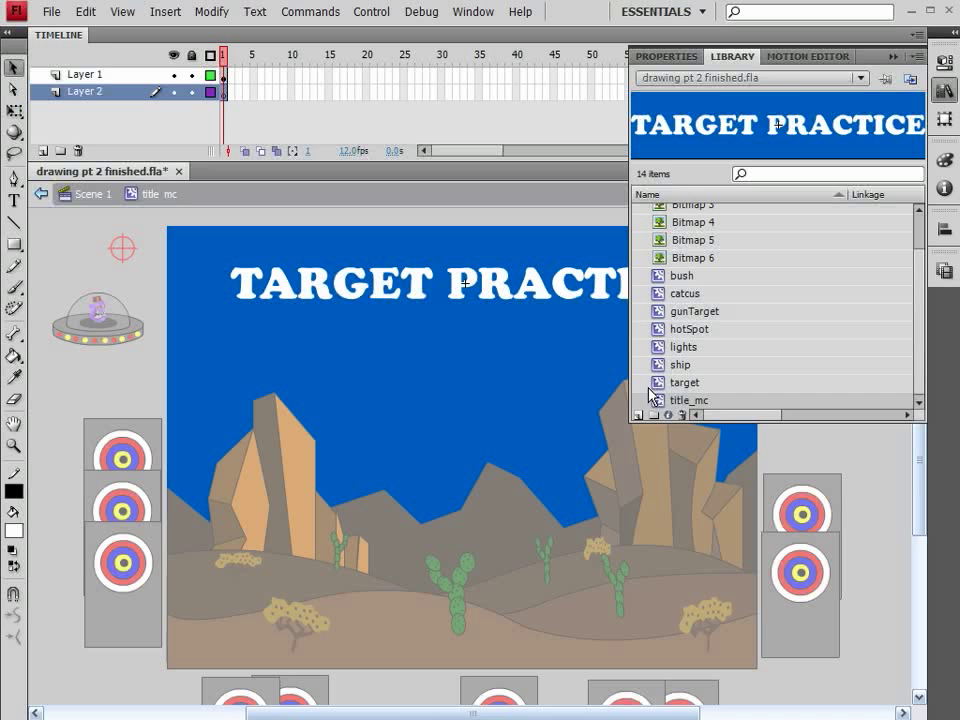
left_click_drag(658, 390, 455, 490)
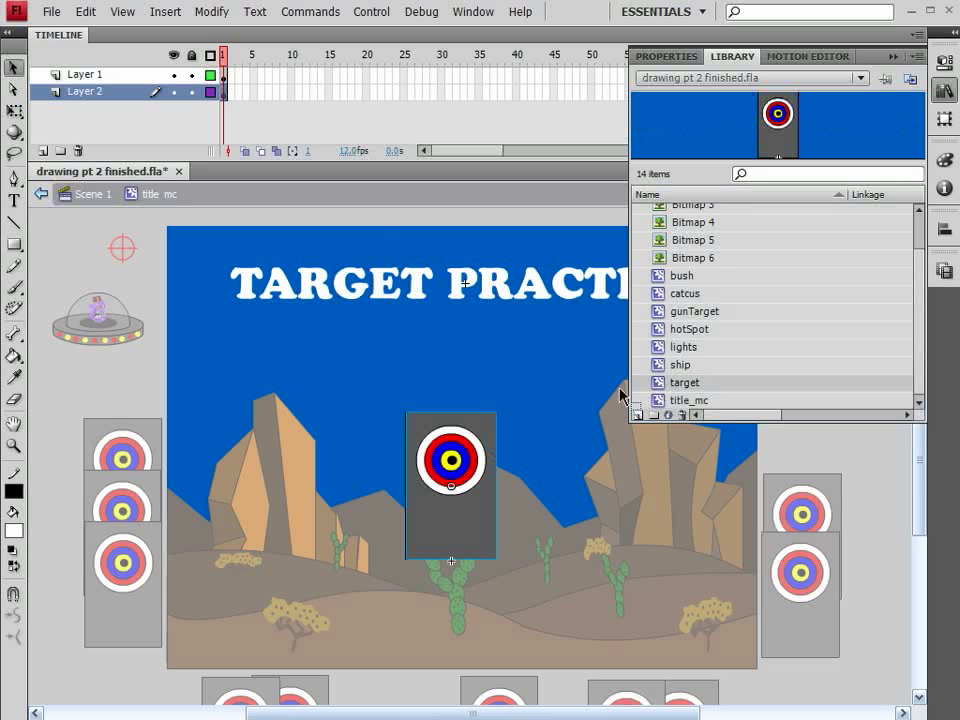
left_click(893, 56)
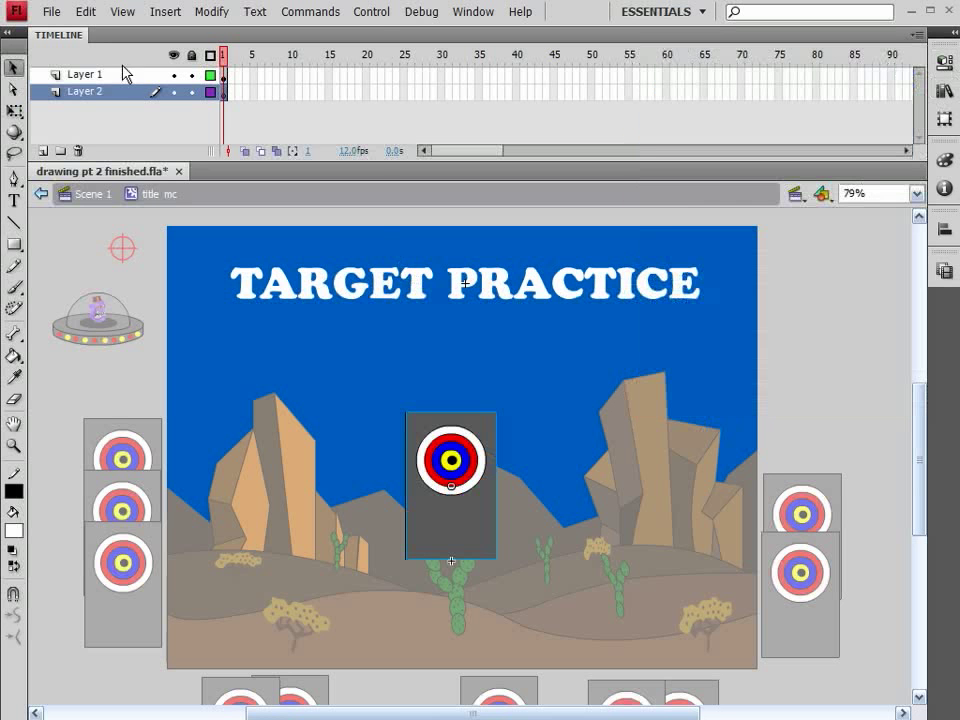
- Break the target apart, delete its white circle and grey backing, group it, and place it at the title's left end
left_click(212, 12)
left_click(212, 71)
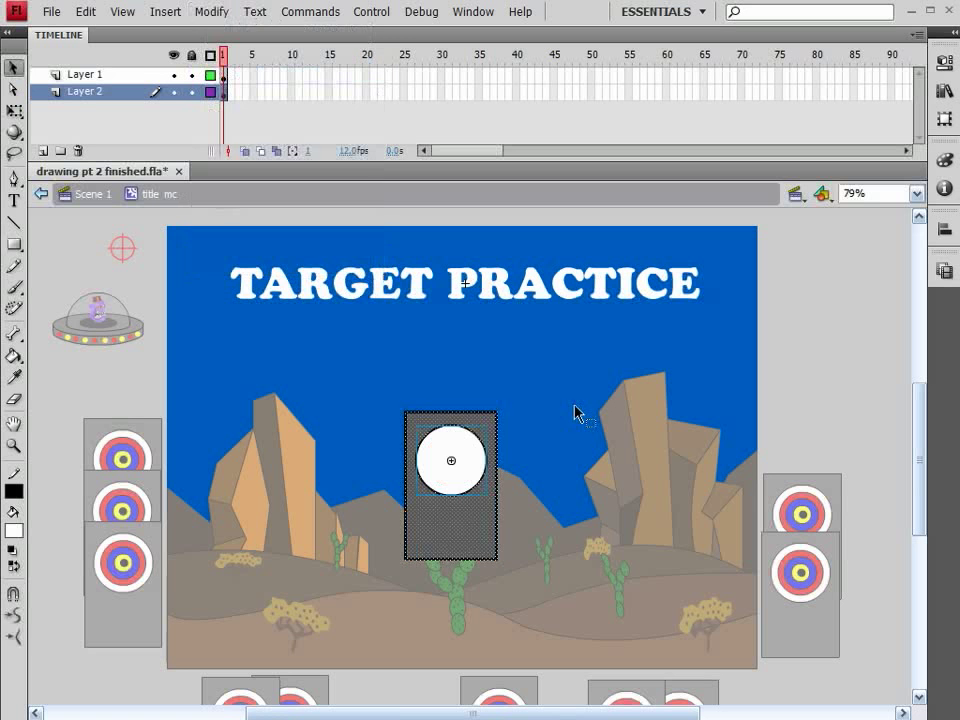
left_click(447, 470)
key("Delete")
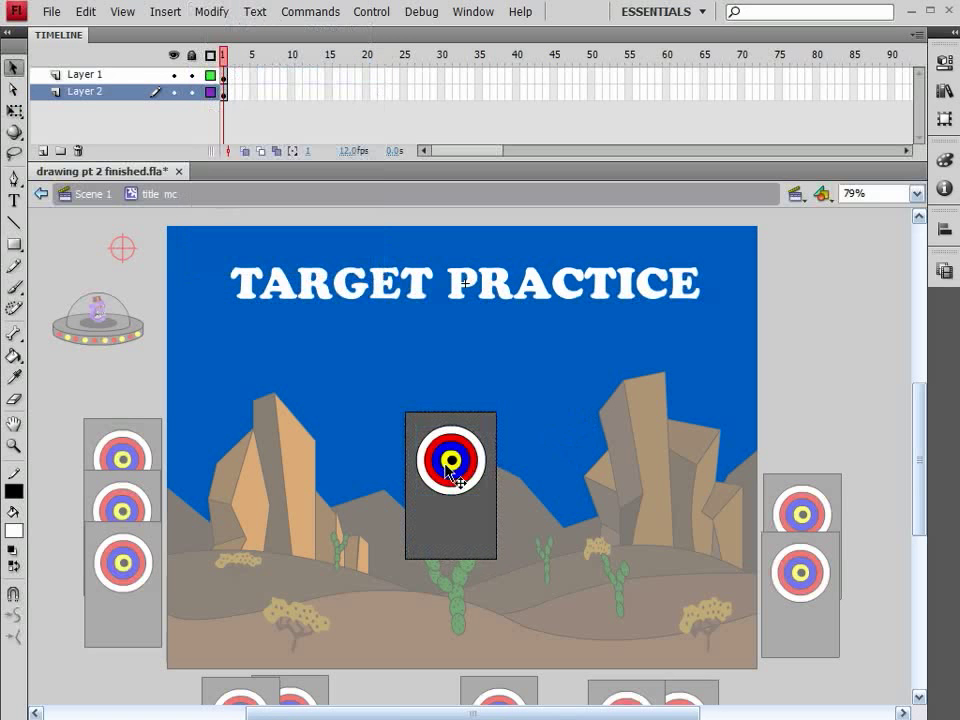
key("Delete")
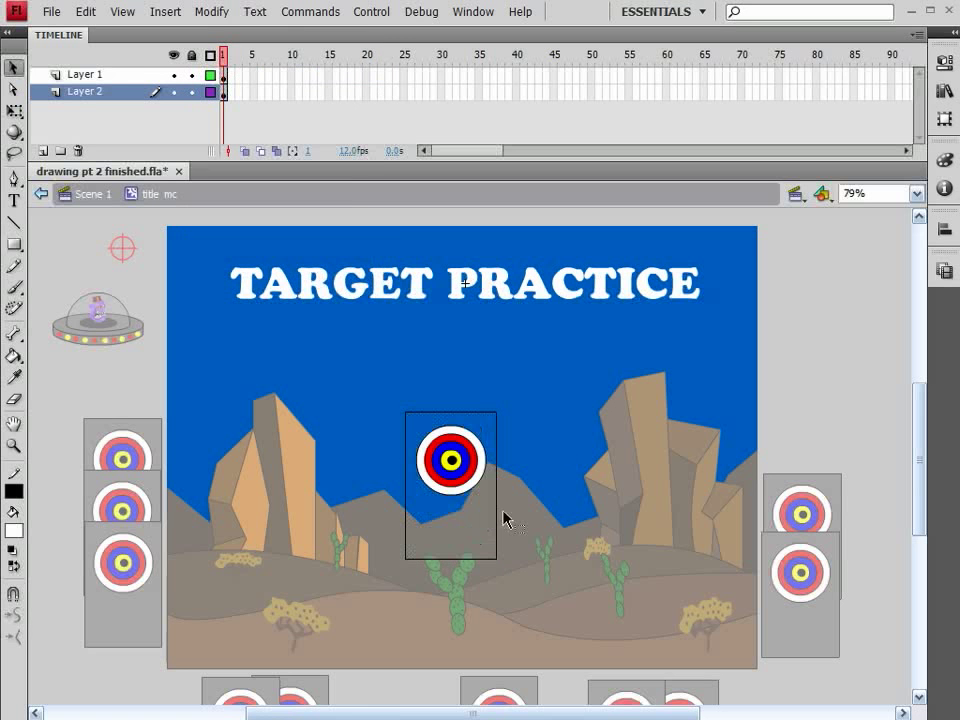
key("Delete")
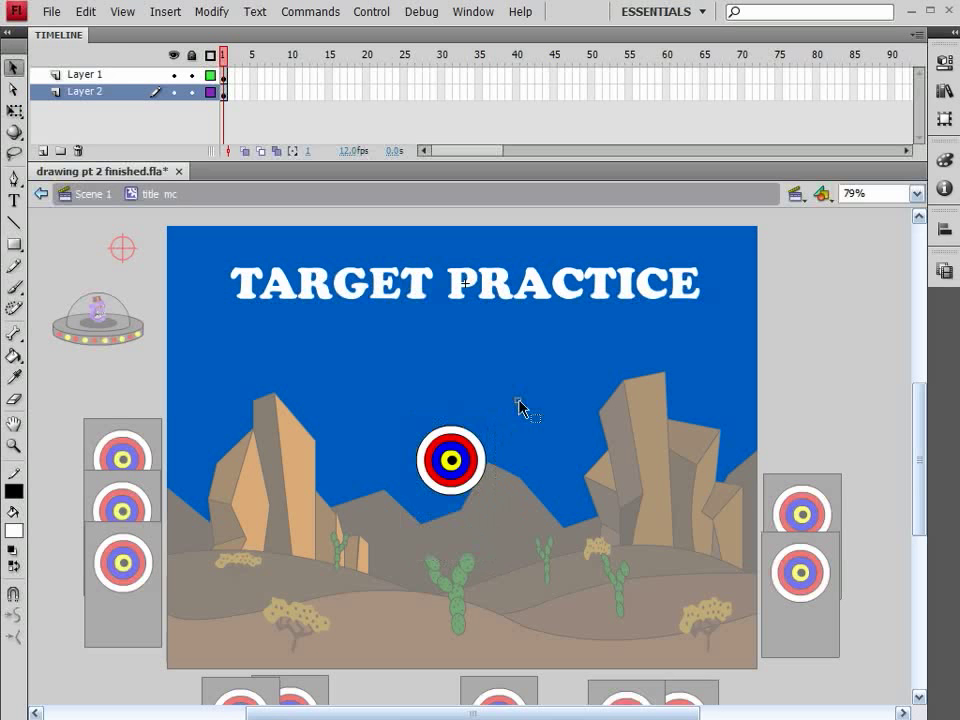
left_click_drag(520, 398, 378, 545)
key("ctrl+g")
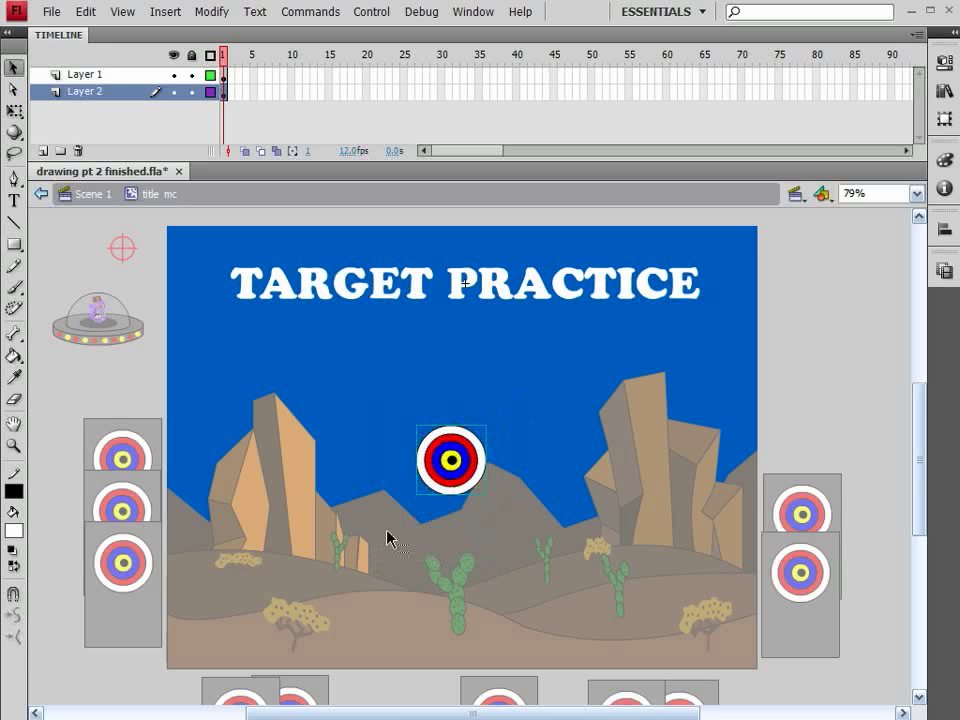
left_click_drag(456, 482, 686, 290)
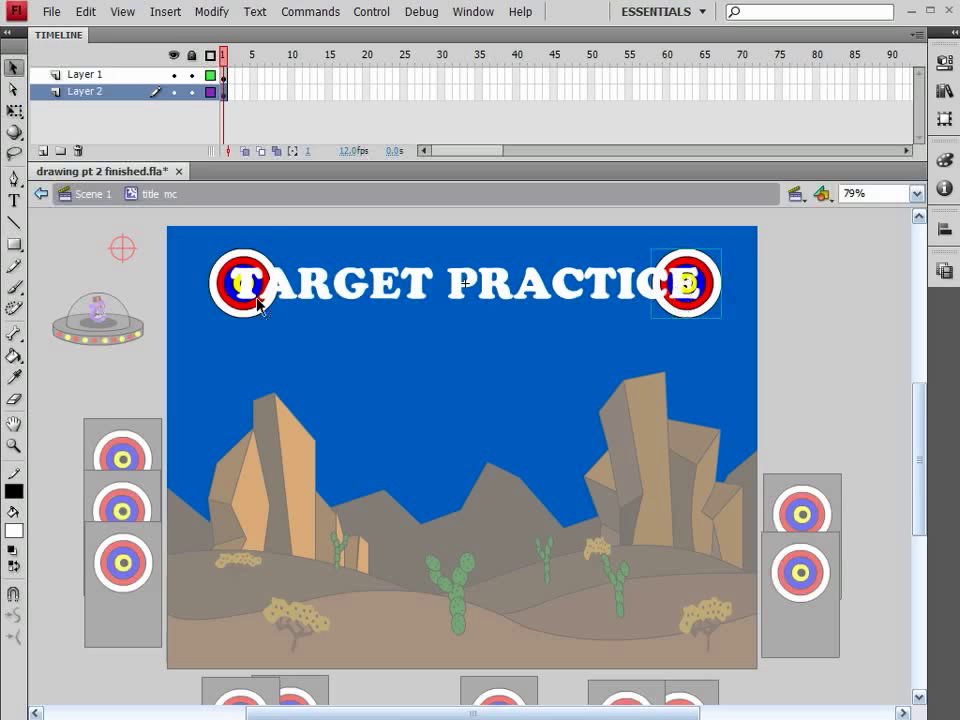
- Lock the targets' layer, select the title text layer, and choose the Ink Bottle tool
left_click(191, 91)
left_click(135, 77)
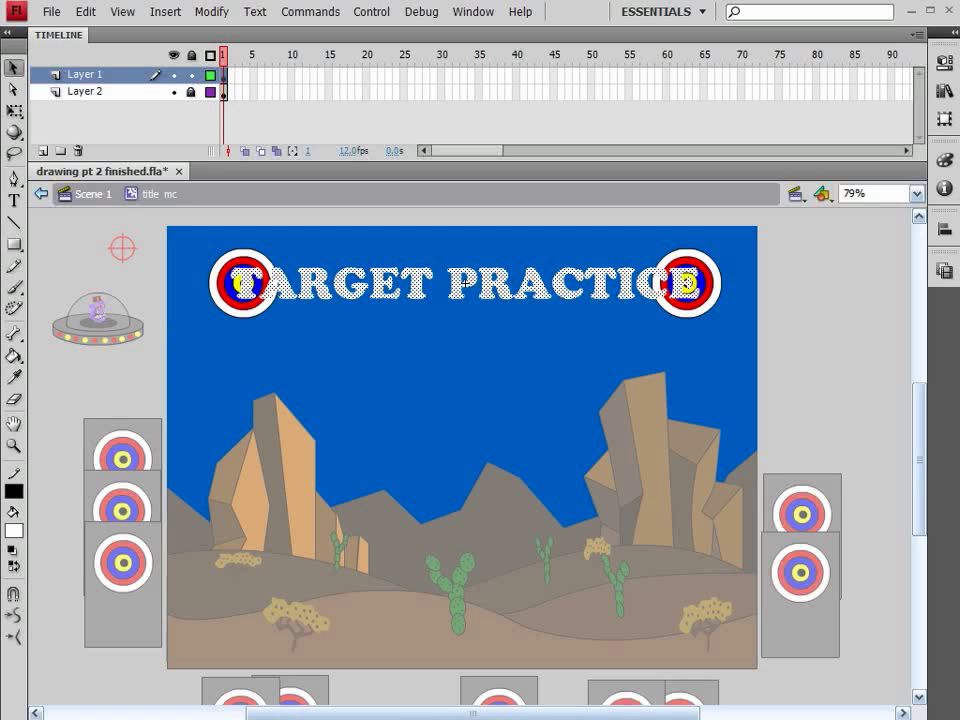
left_click_drag(17, 368, 94, 377)
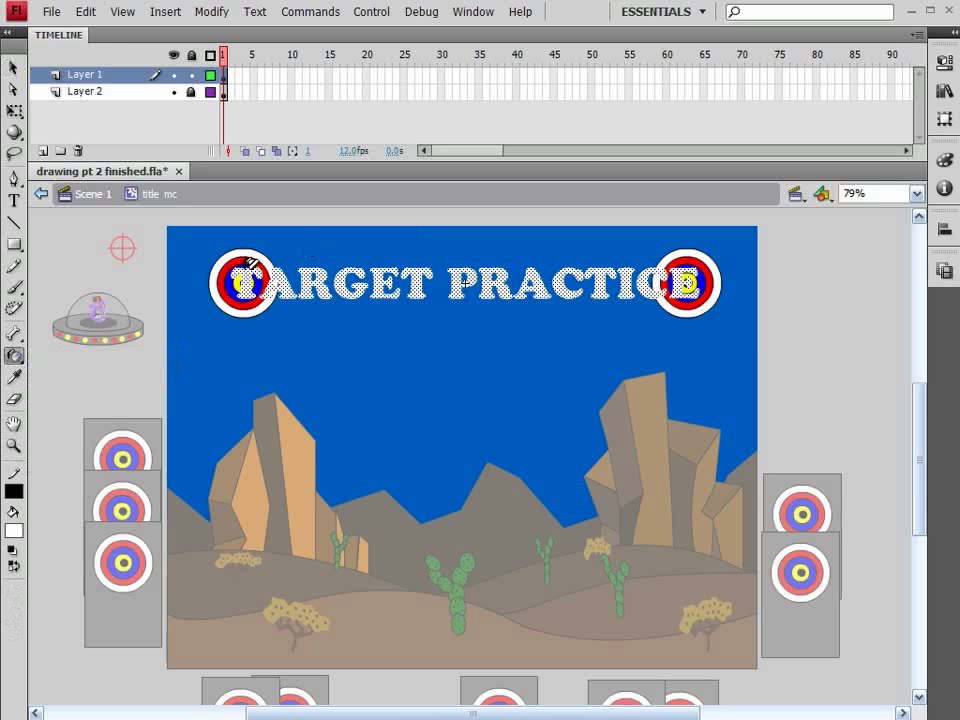
- Add a dark outline stroke to each letter of TARGET PRACTICE
left_click(285, 268)
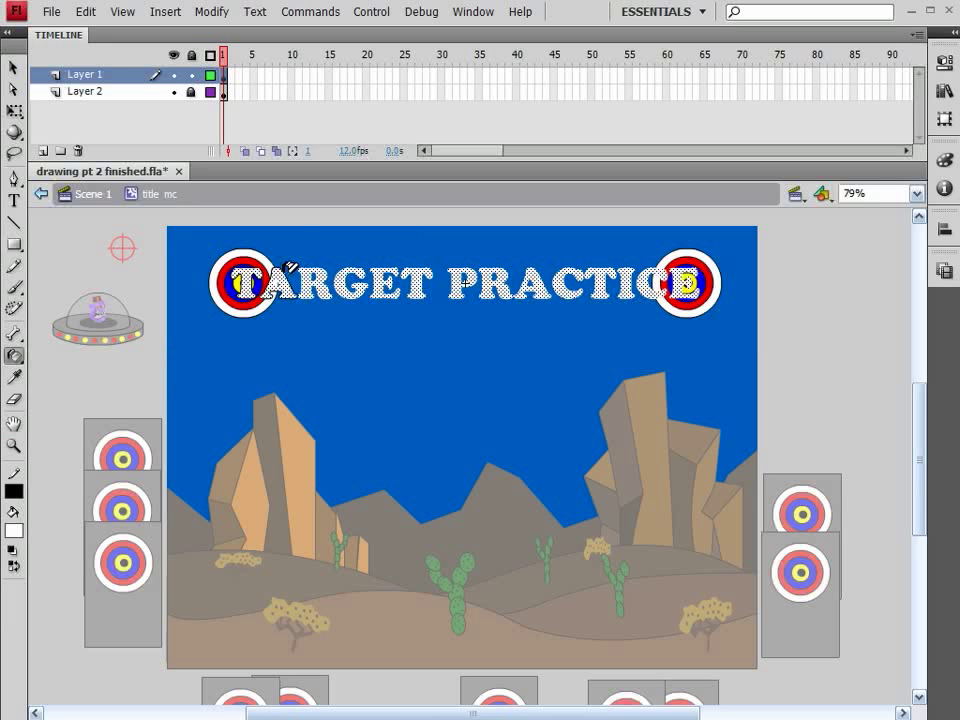
left_click(362, 270)
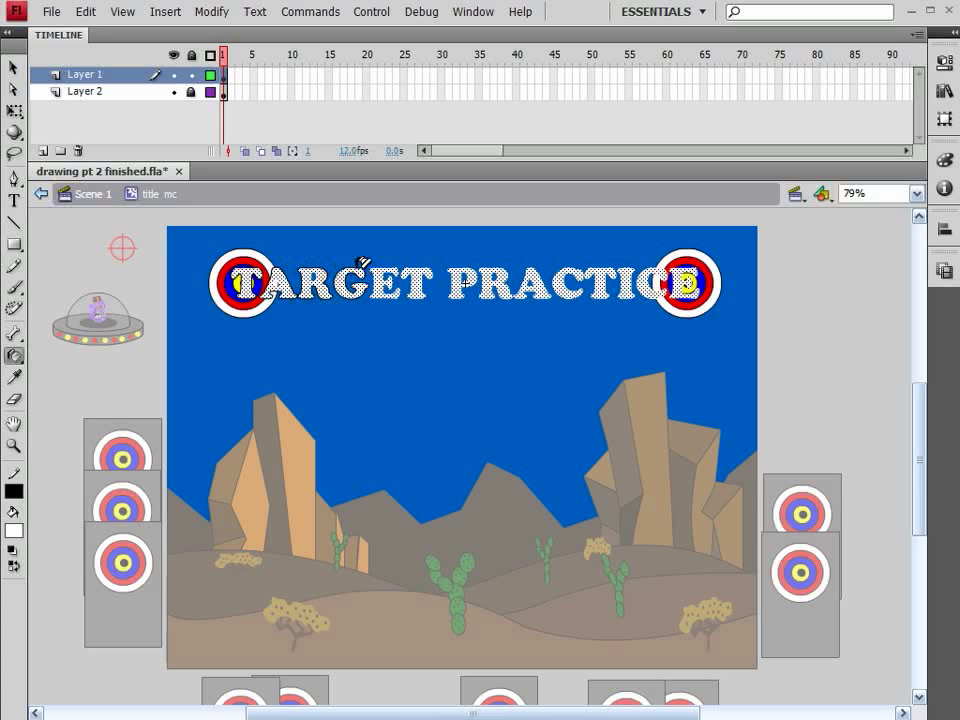
left_click(395, 270)
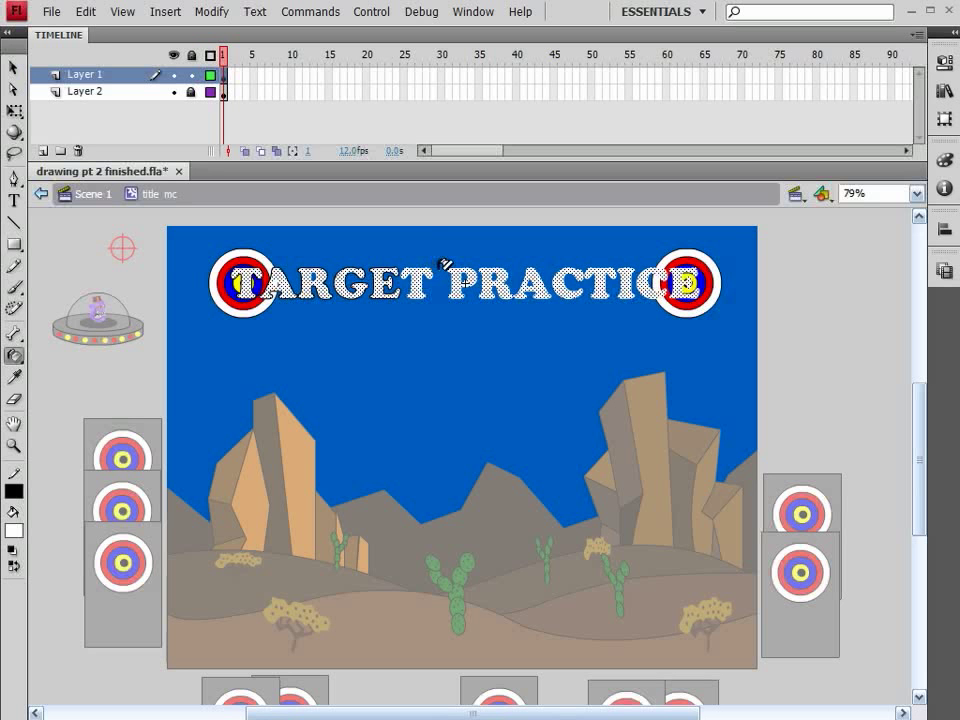
left_click(422, 268)
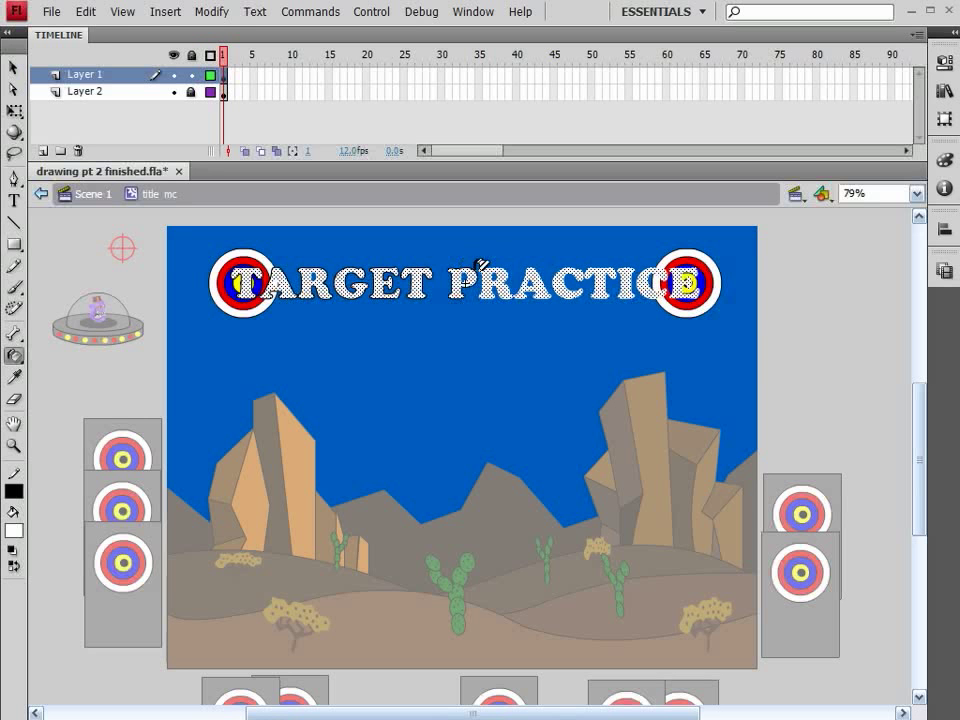
left_click(505, 266)
left_click(540, 266)
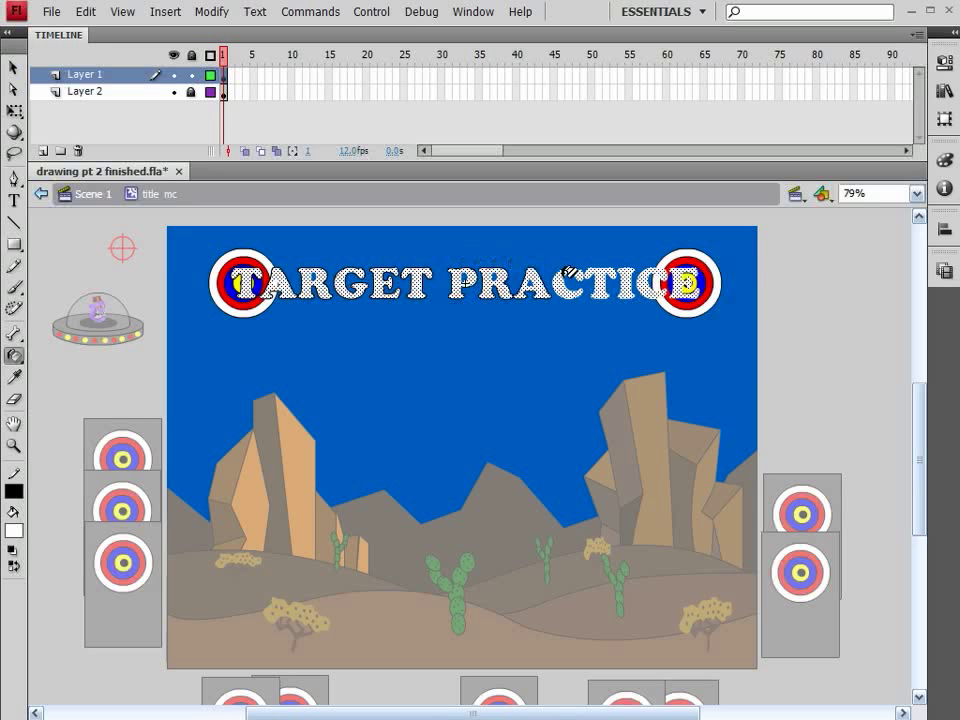
left_click(588, 266)
left_click(607, 265)
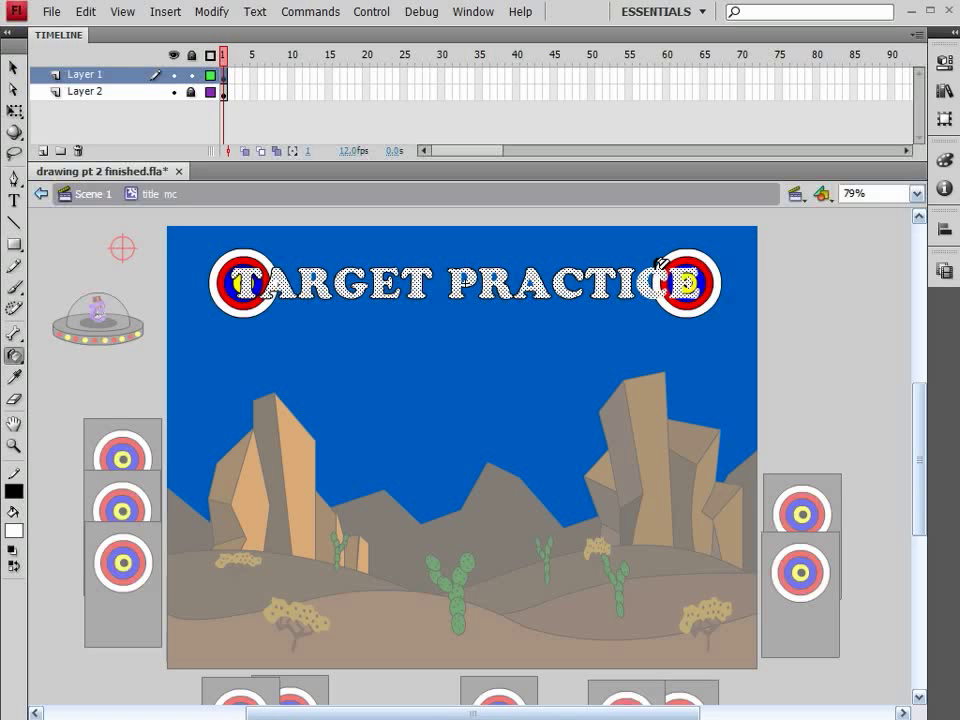
left_click(688, 262)
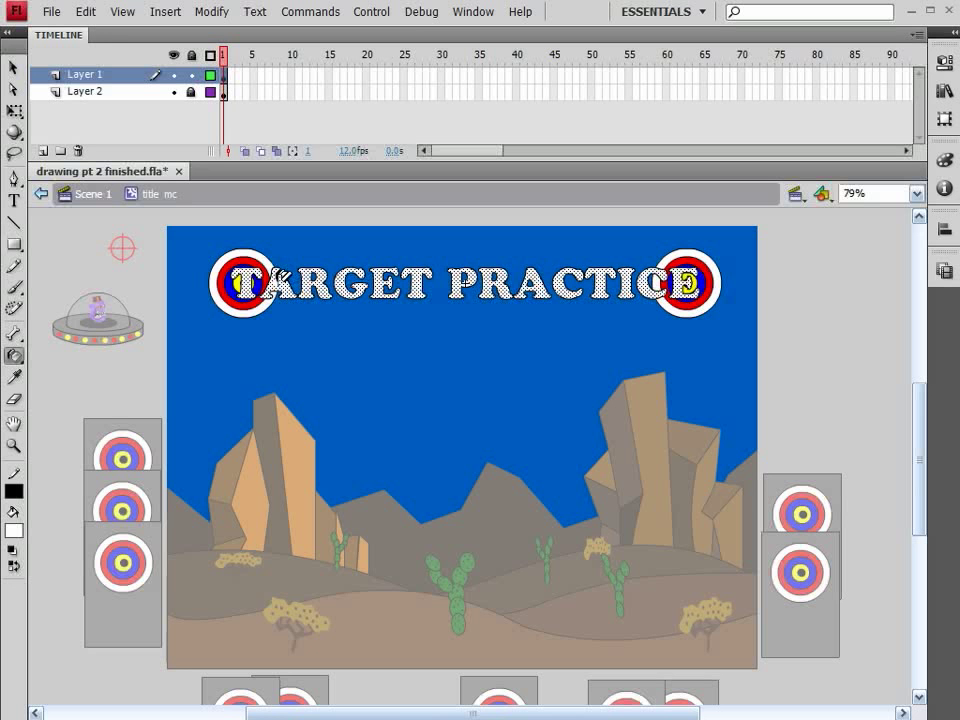
- Back on Scene 1, give the title instance the name title_mc and lock the title layer
left_click(13, 67)
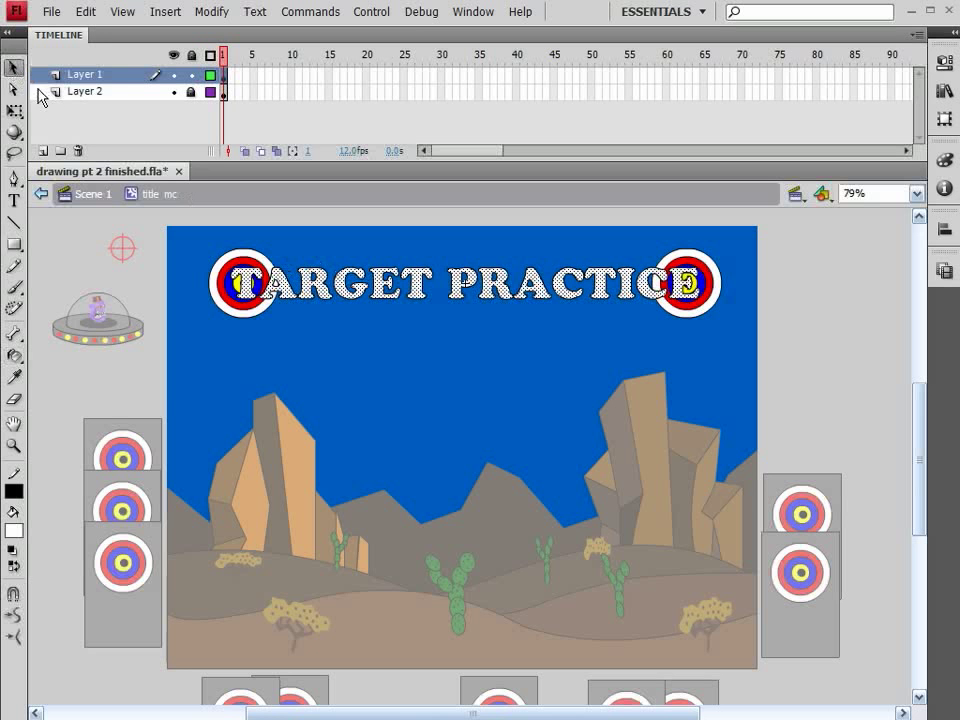
left_click(92, 195)
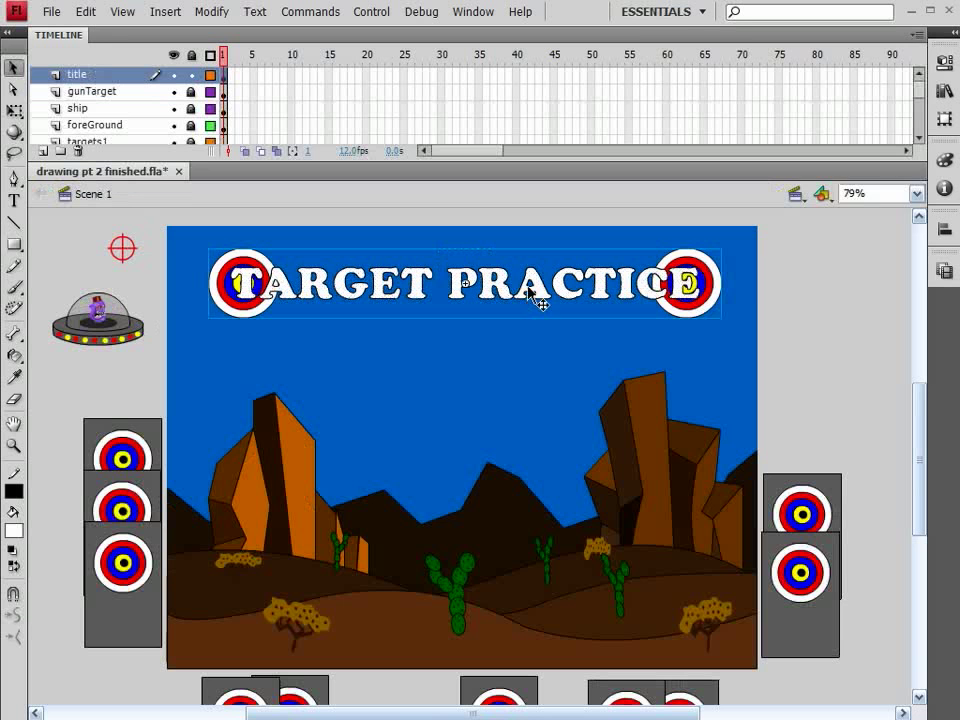
left_click(944, 62)
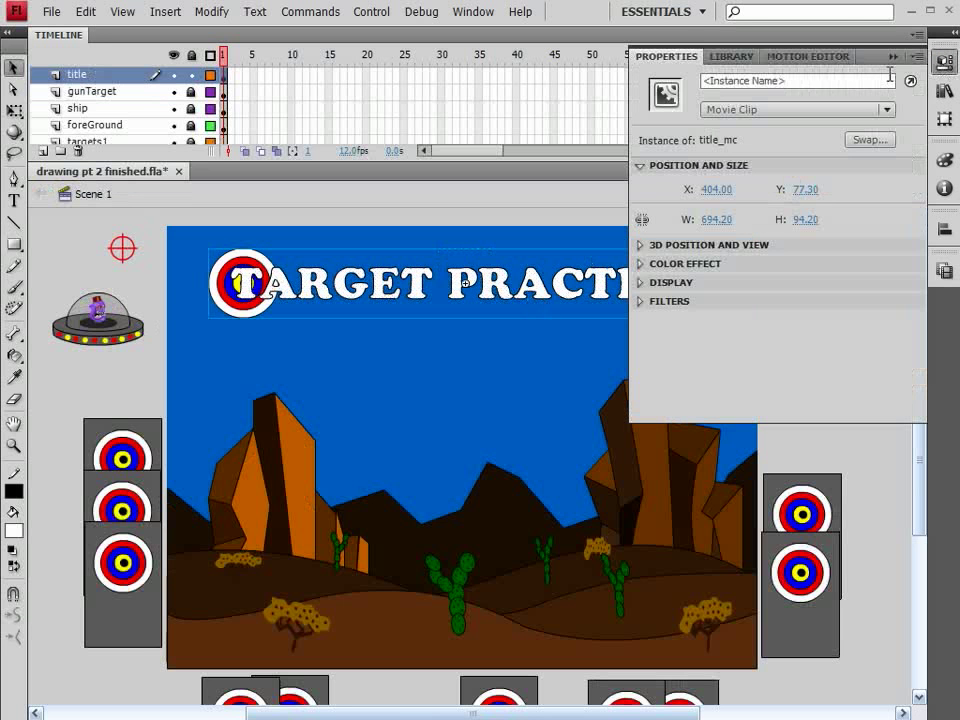
left_click(804, 86)
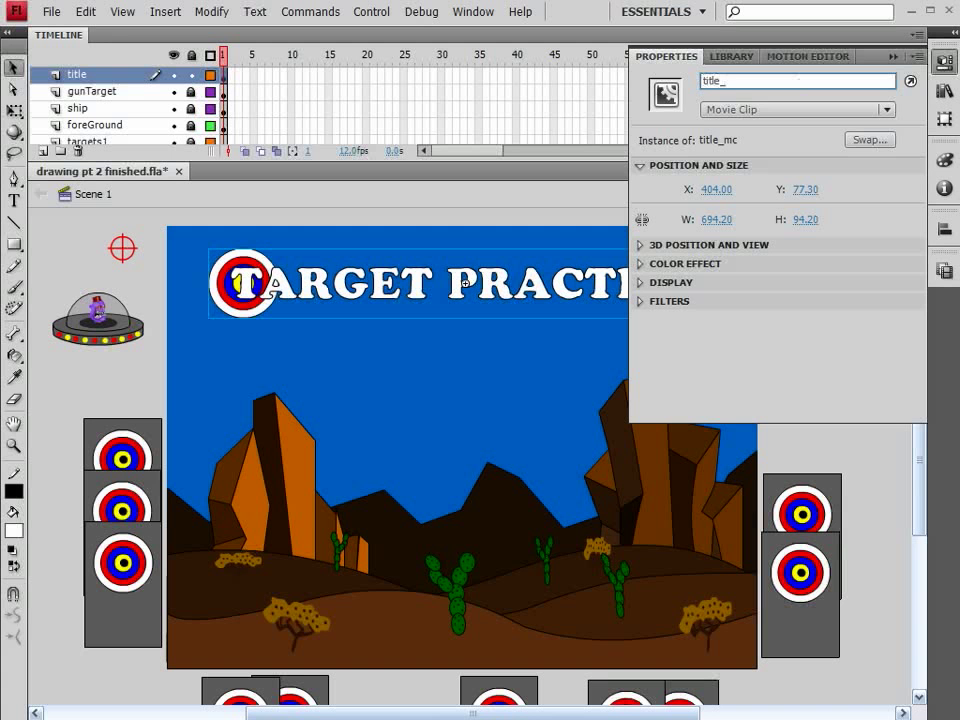
key("Return")
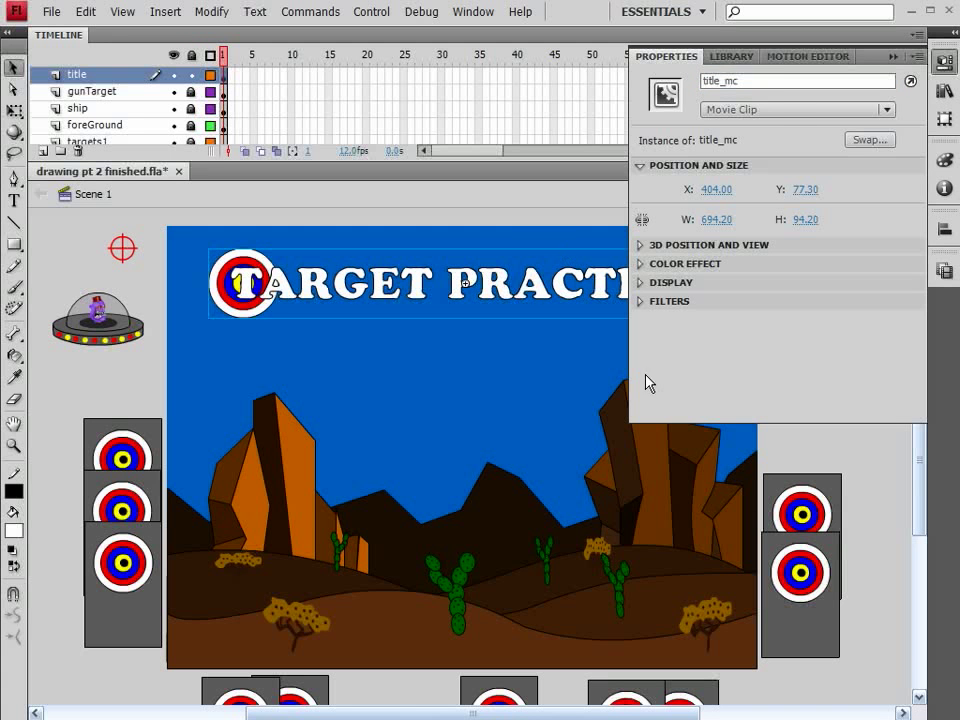
left_click(521, 199)
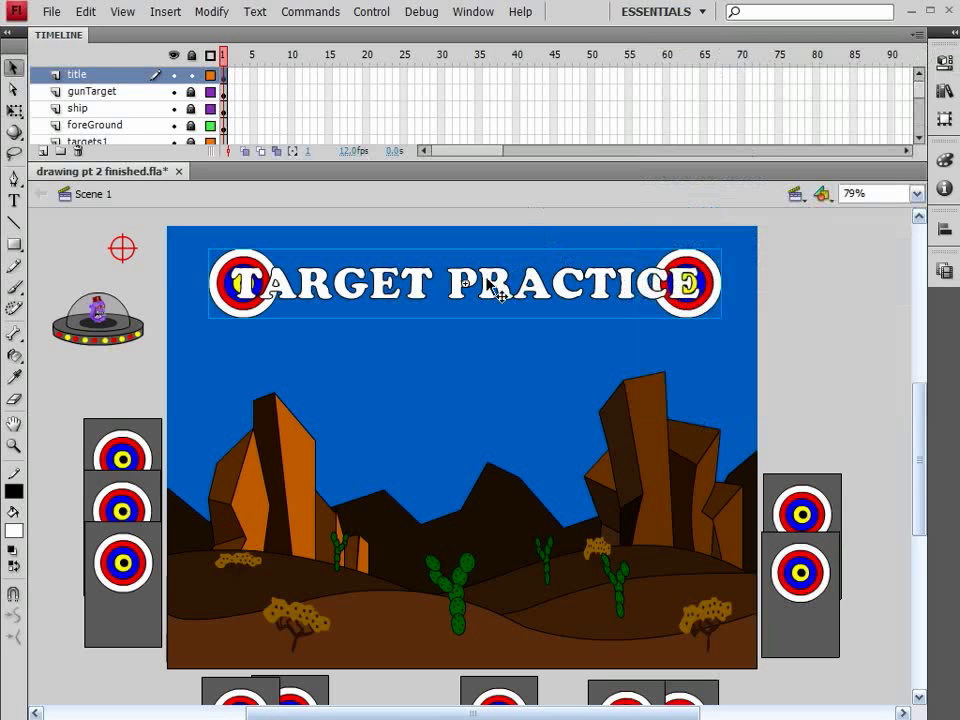
left_click(191, 76)
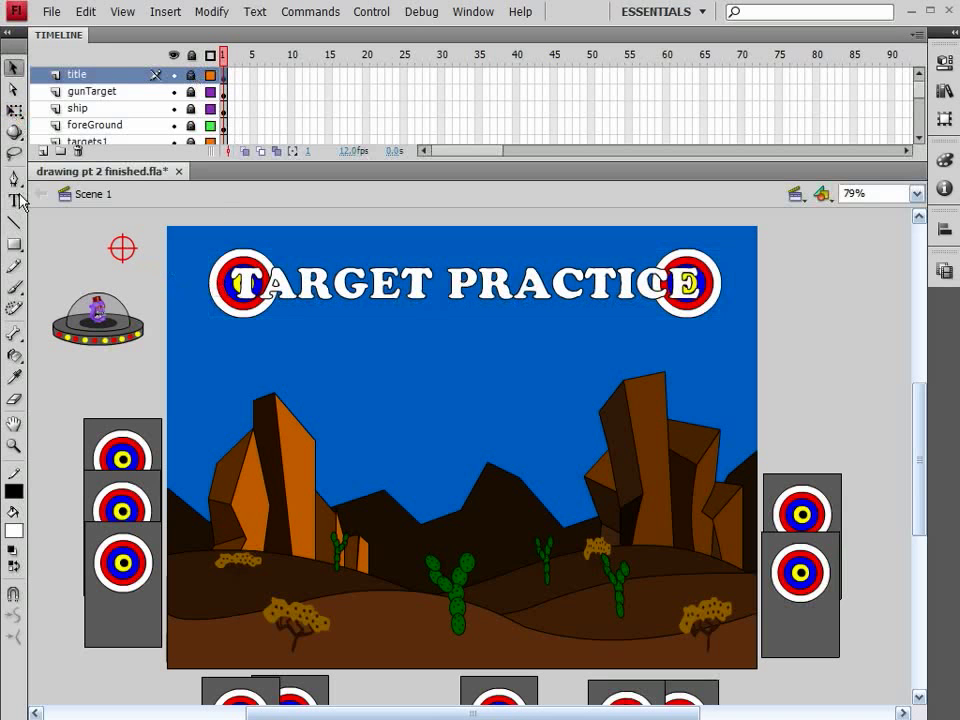
- Add a new layer named instructions above the title layer
left_click(43, 151)
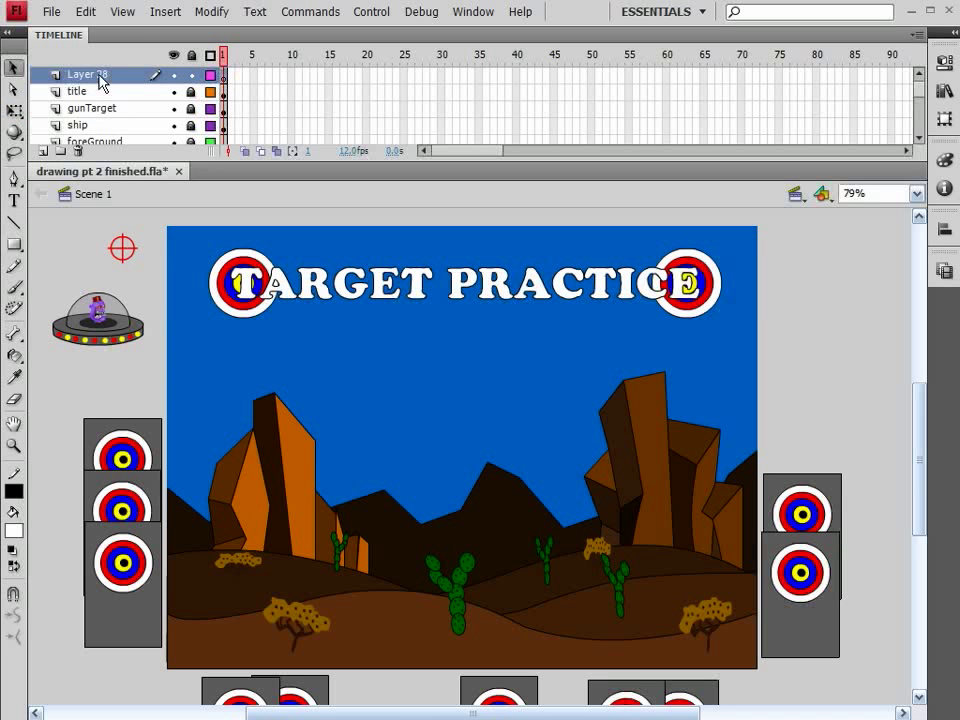
double_click(97, 75)
type("instructions")
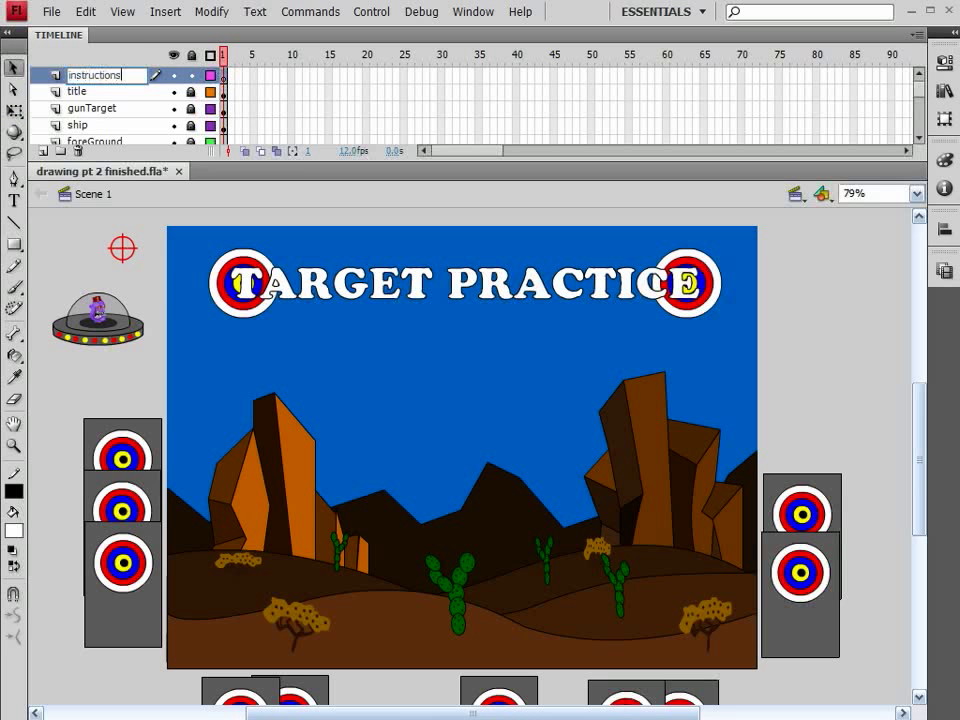
key("Return")
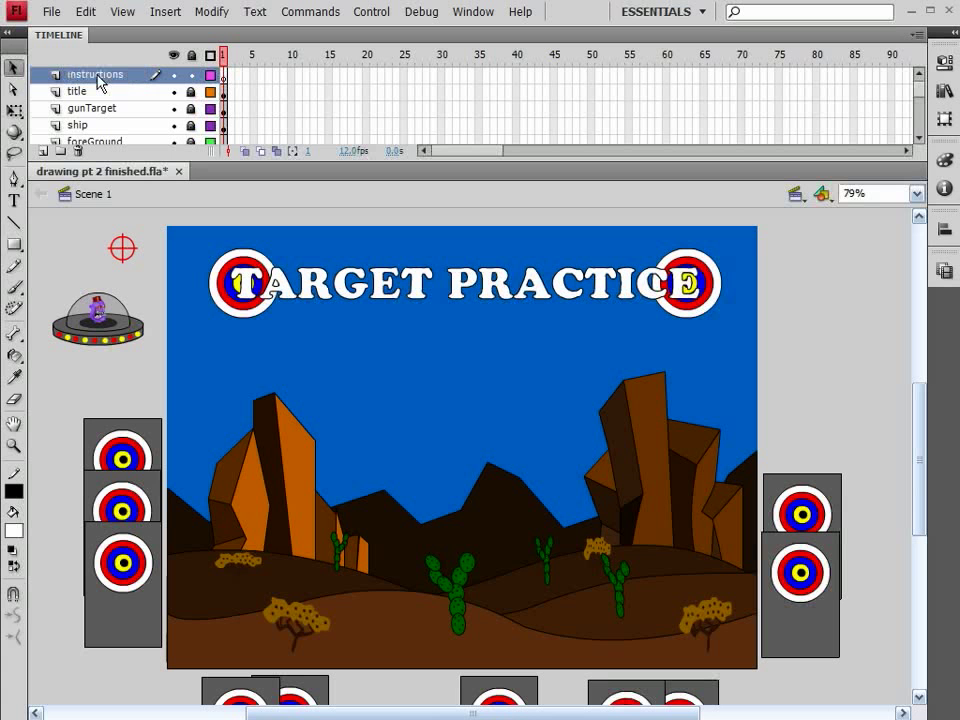
- Draw a large text box over the stage centre and set its font size to 26 pt
left_click(14, 201)
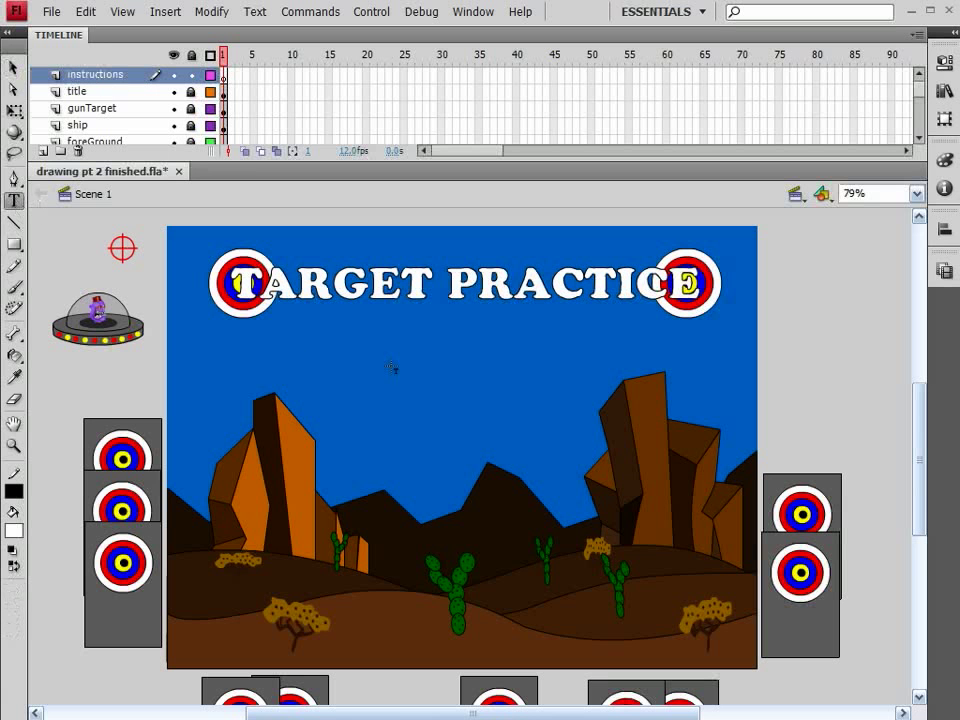
left_click_drag(247, 318, 678, 543)
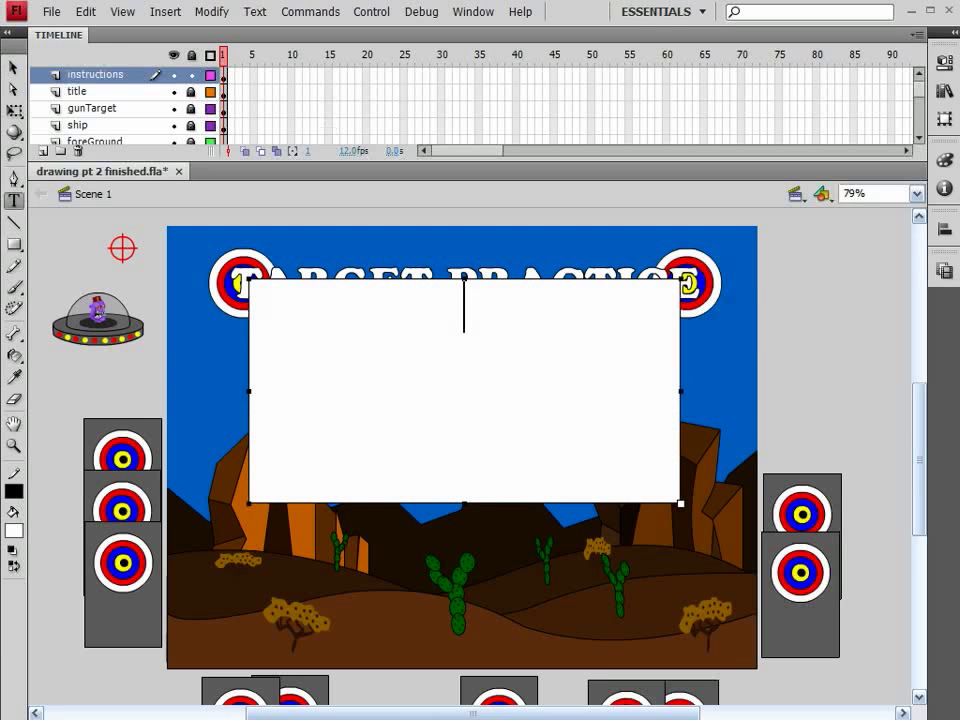
key("ctrl+F3")
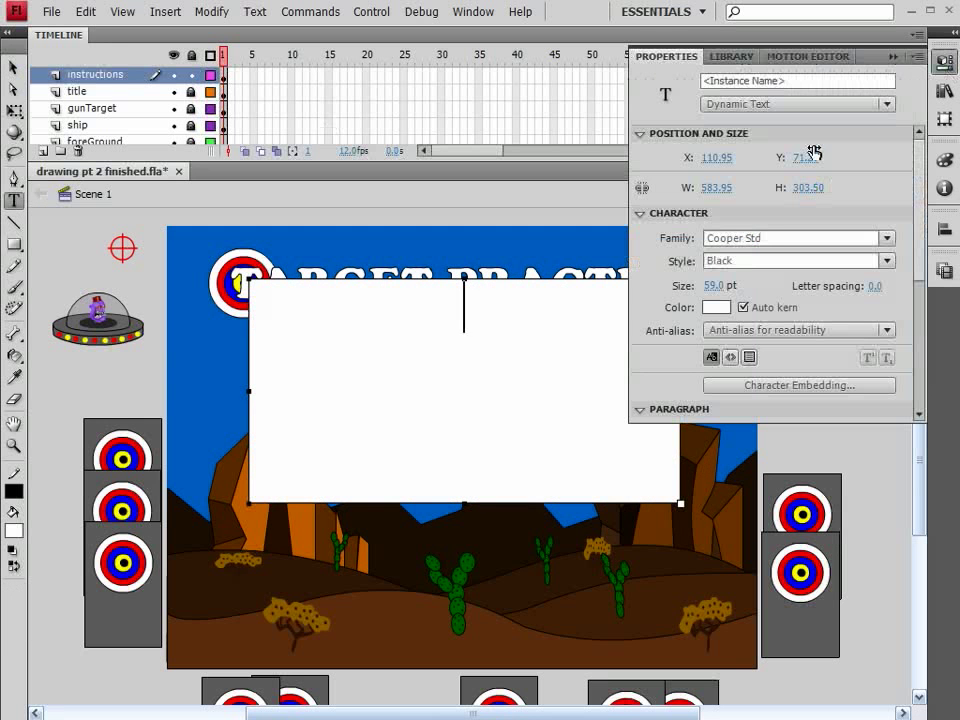
left_click(724, 286)
type("26")
key("Tab")
key("Return")
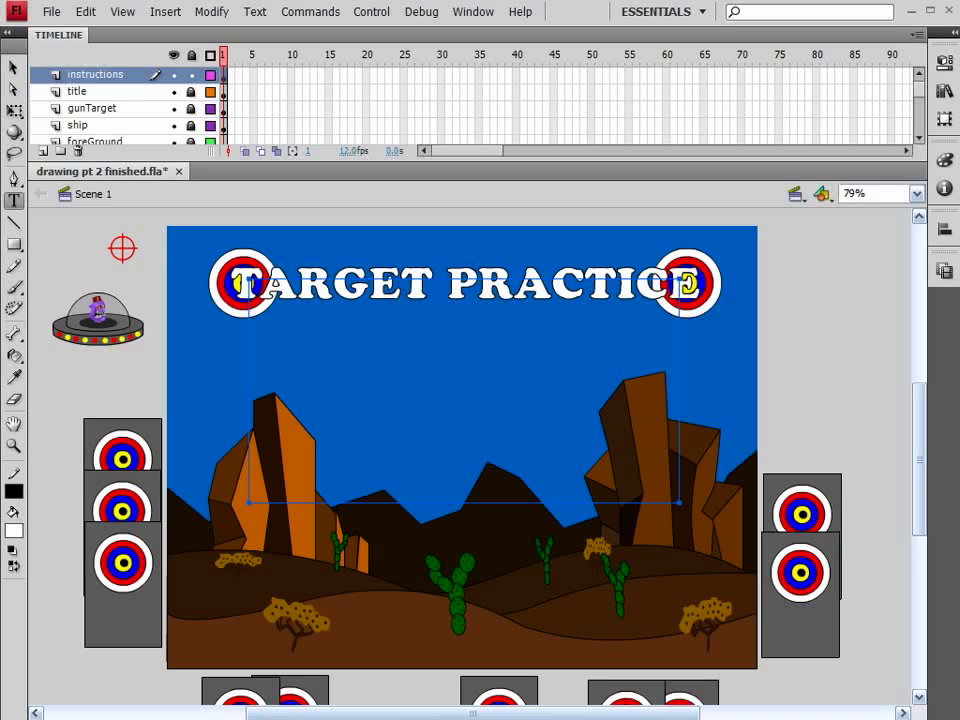
- Type the rules, covering 2 minutes, 10-point targets and a 50-point UFO, ending 'GOOD LUCK'
left_click(339, 387)
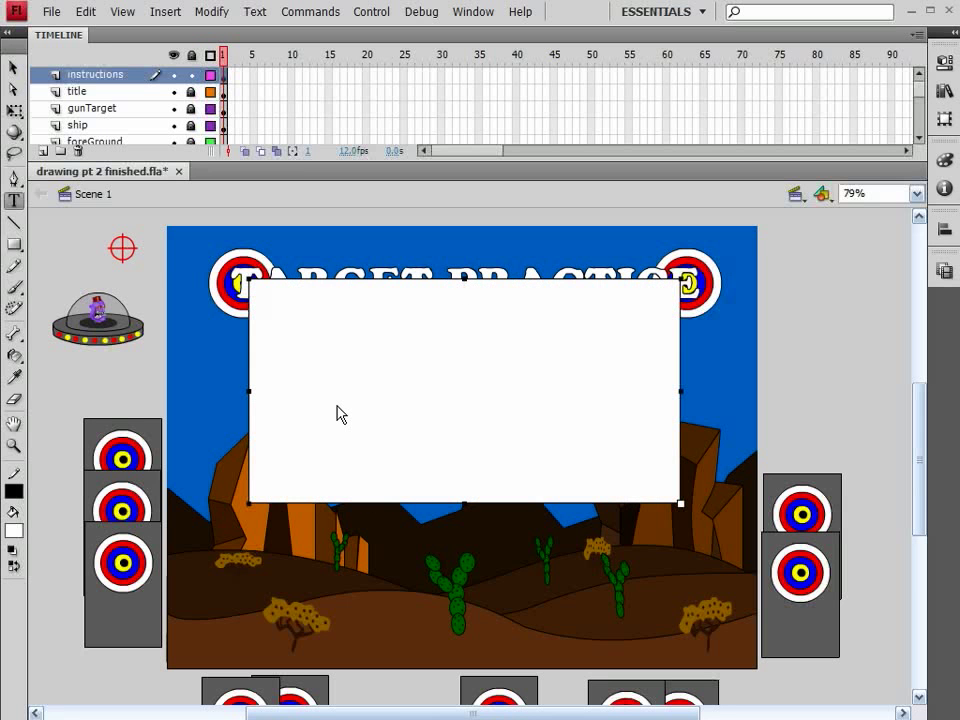
type("This is")
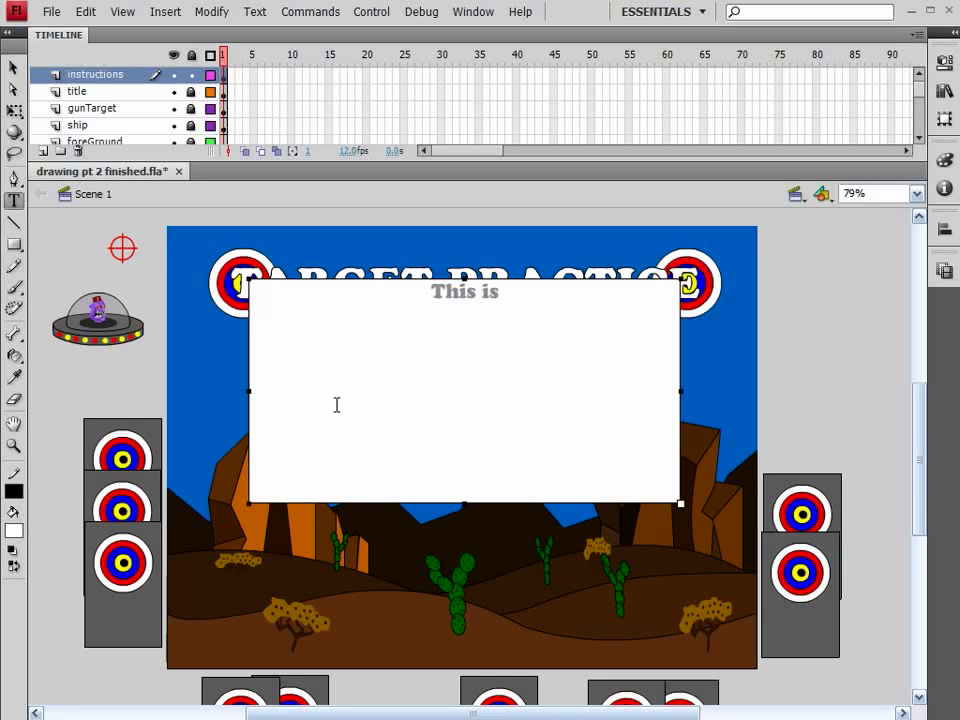
type(" a timed game.")
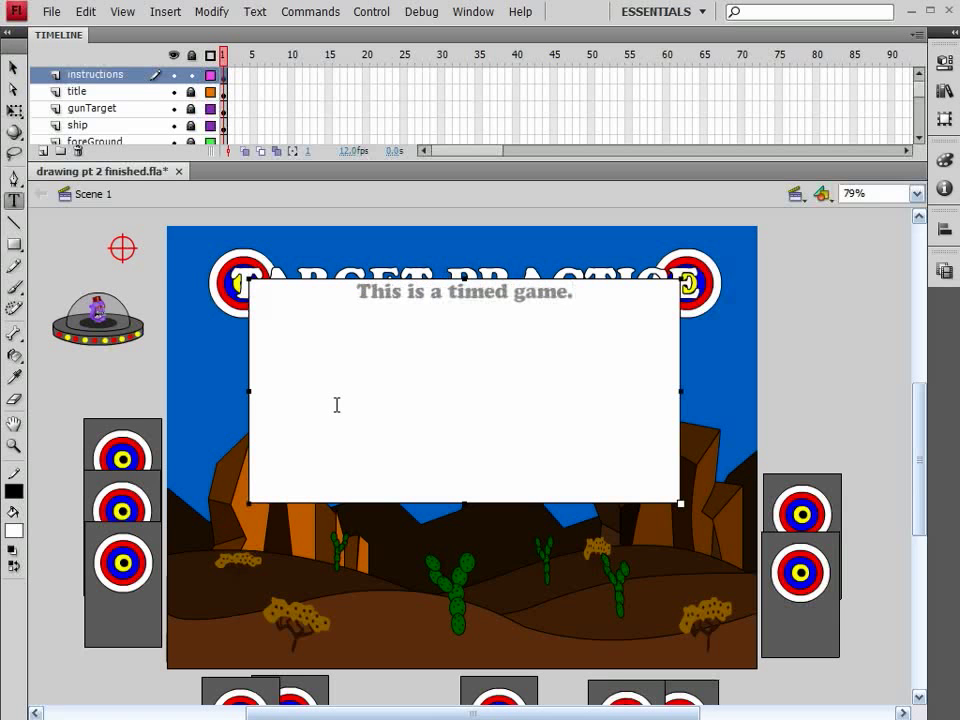
type(" You will")
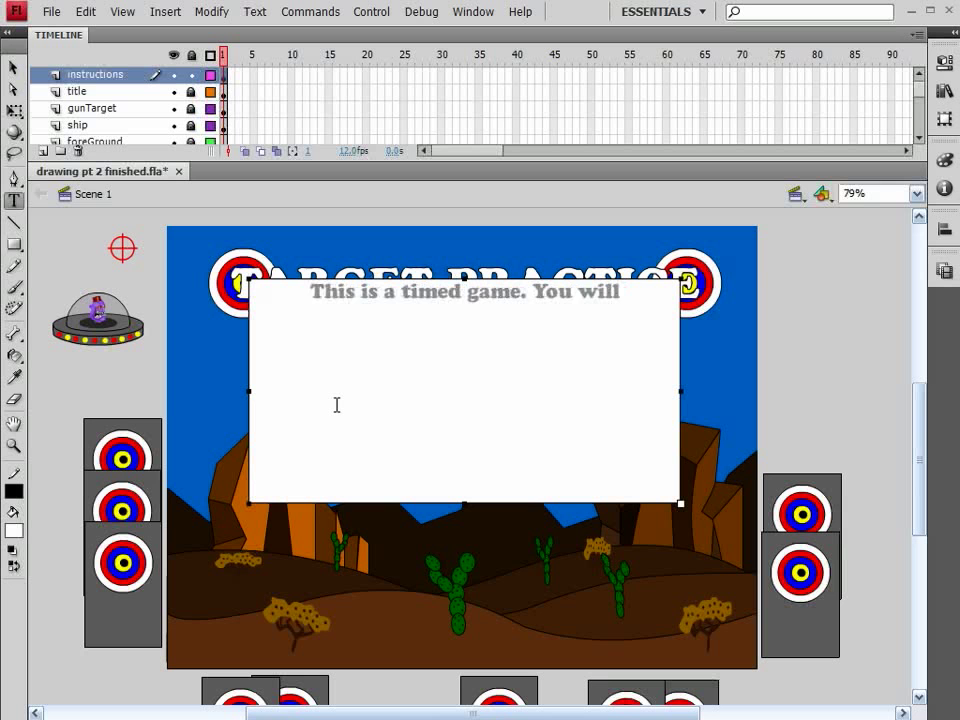
type(" have")
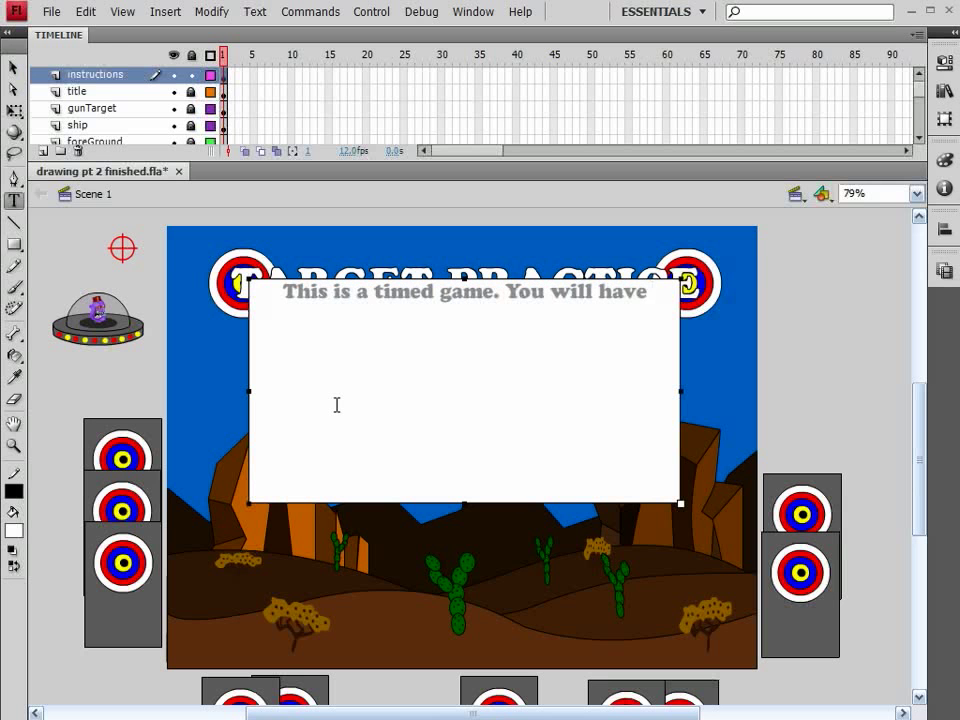
type(" 2 minute")
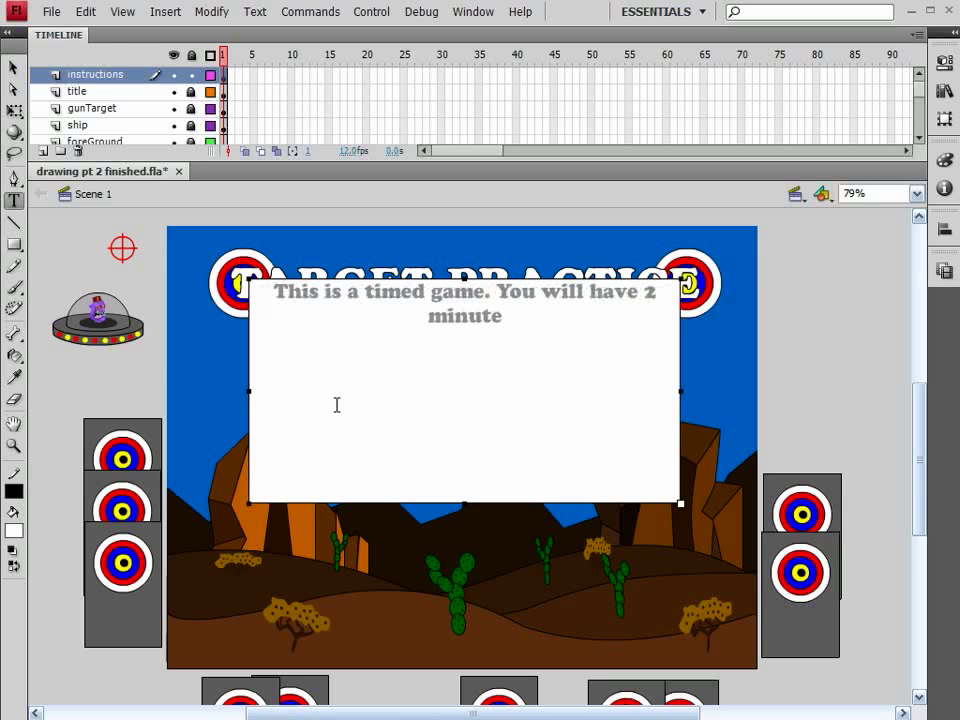
type("s to shoo")
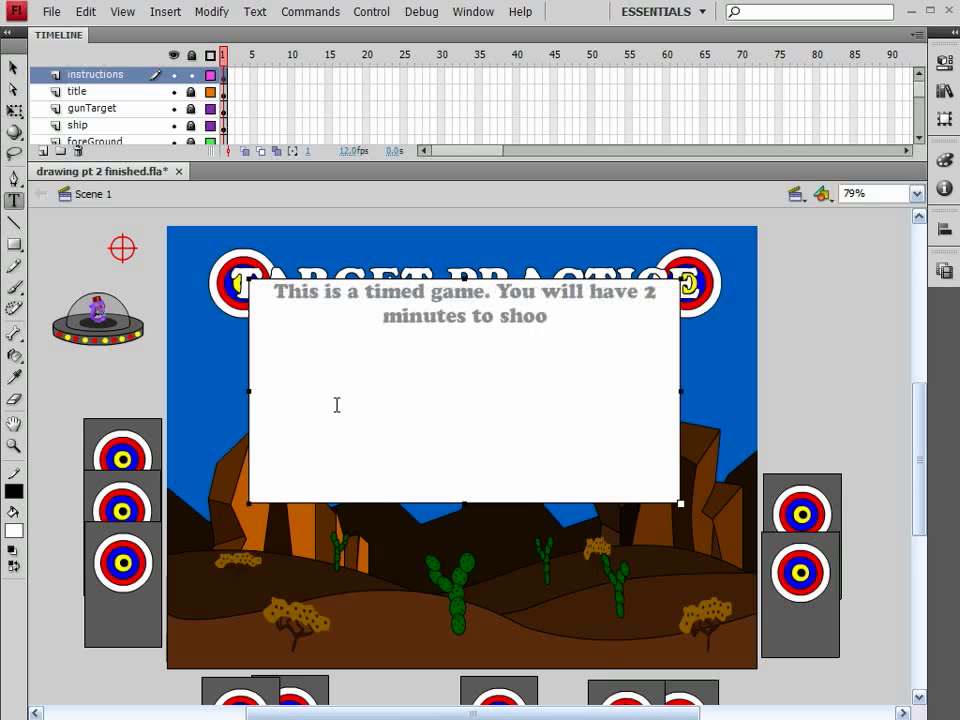
type("t the targe")
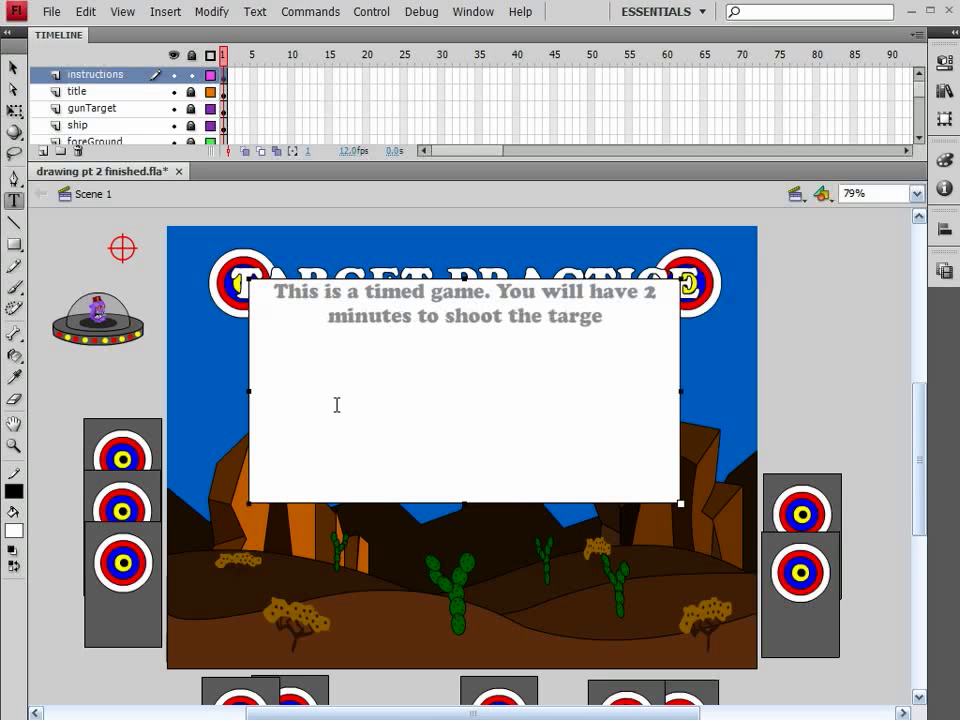
type("ts and see")
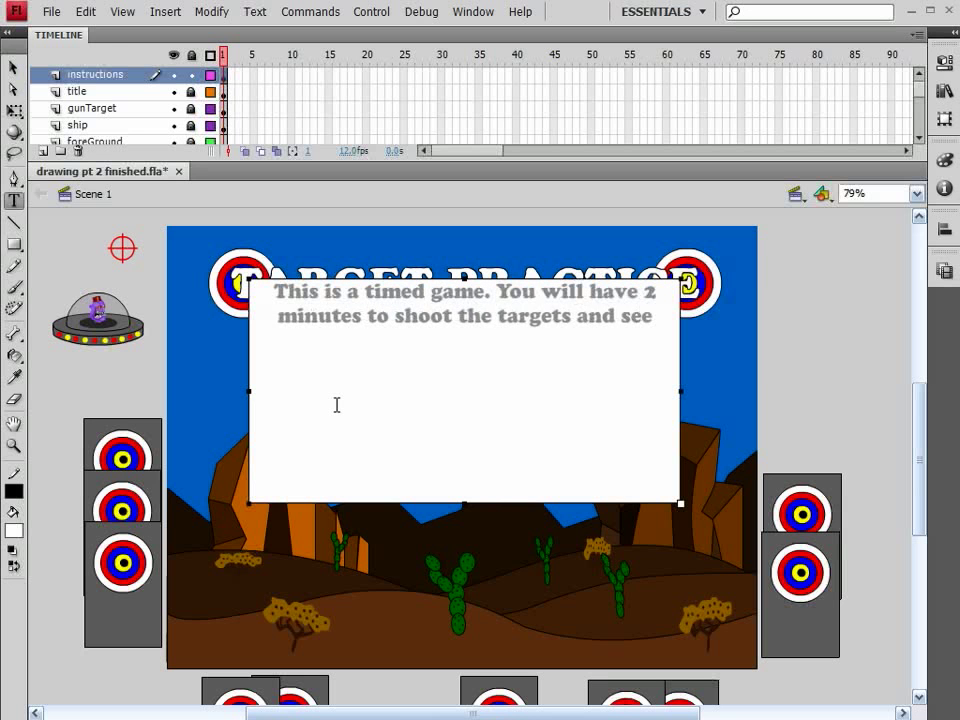
type(" how many ")
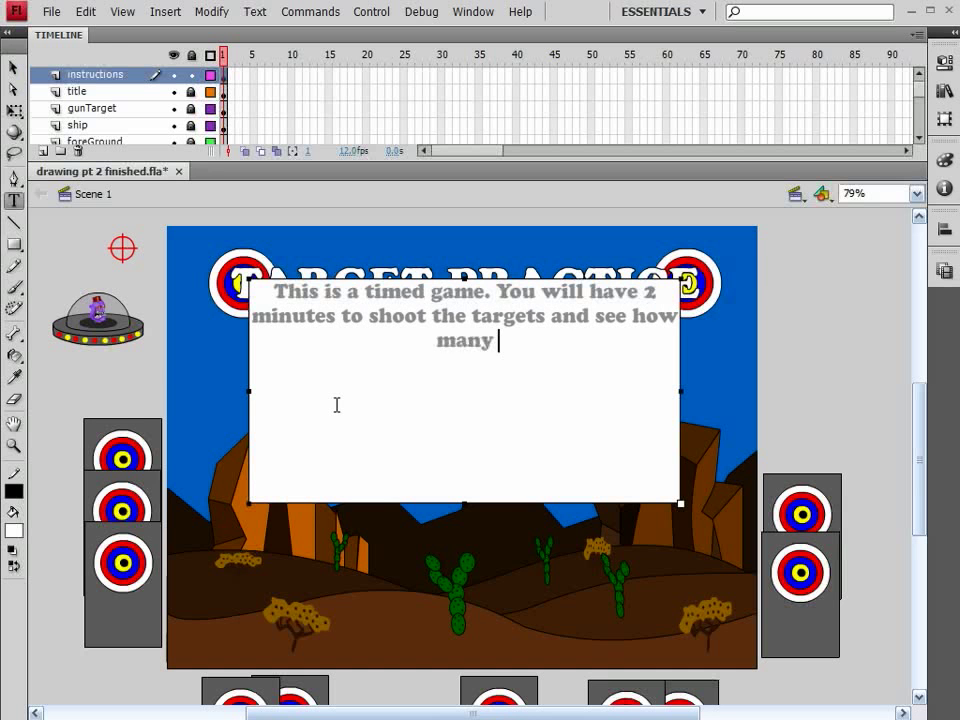
type("points y")
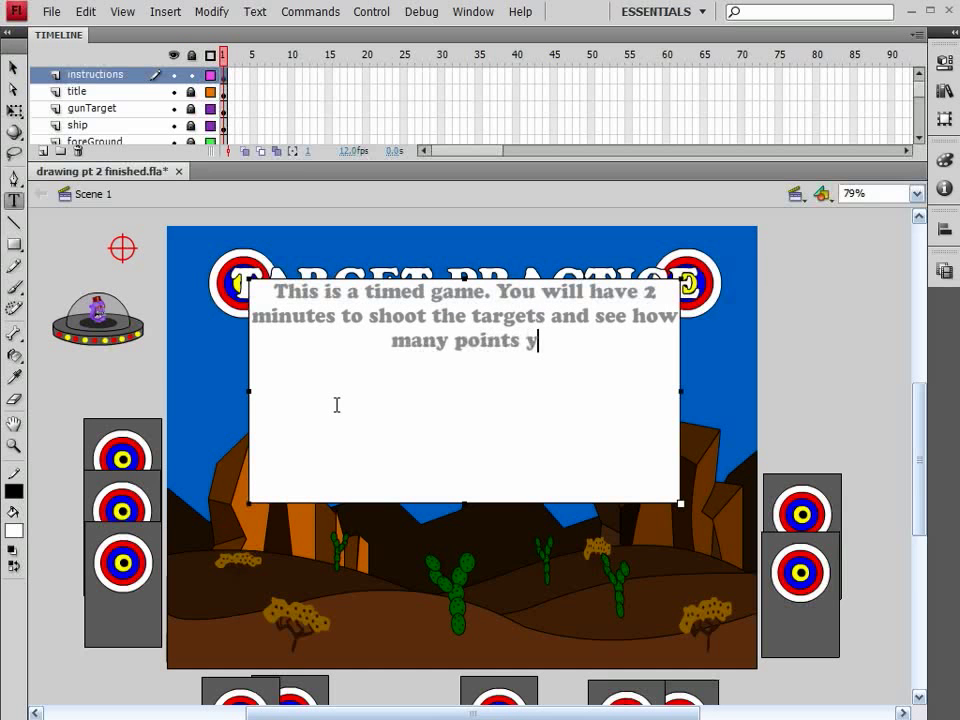
type("ou can get")
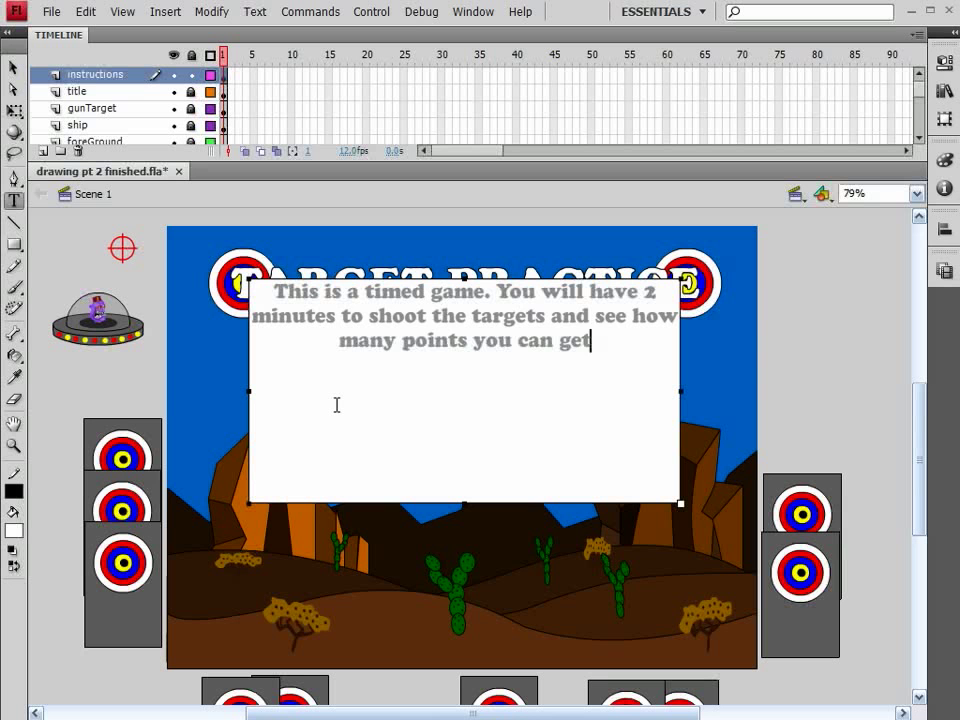
type(" with t")
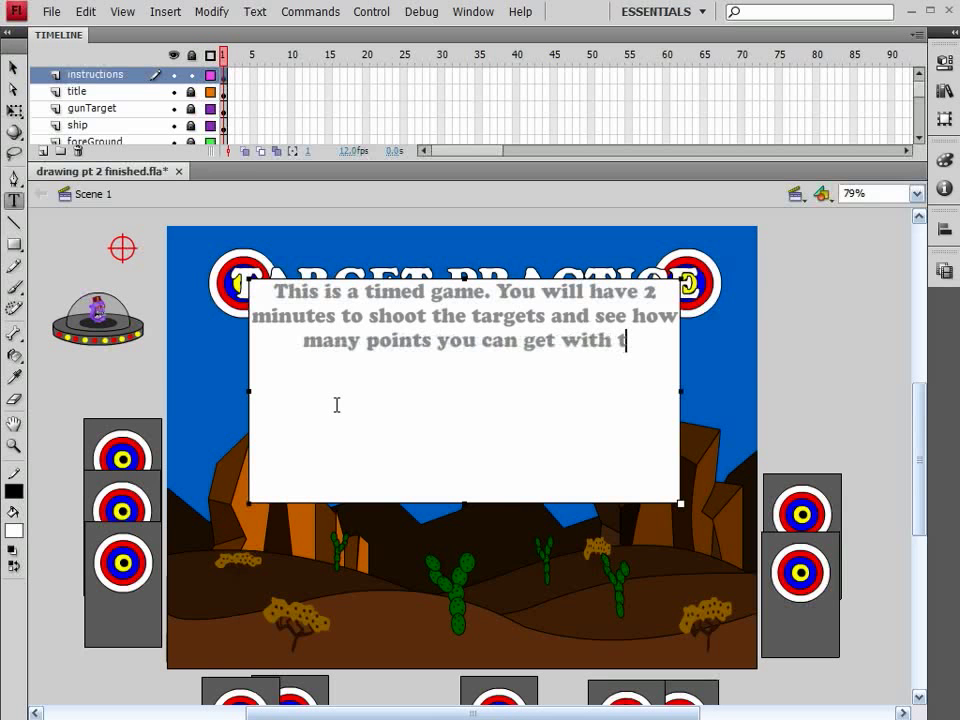
key("BackSpace")
key("BackSpace")
type("in")
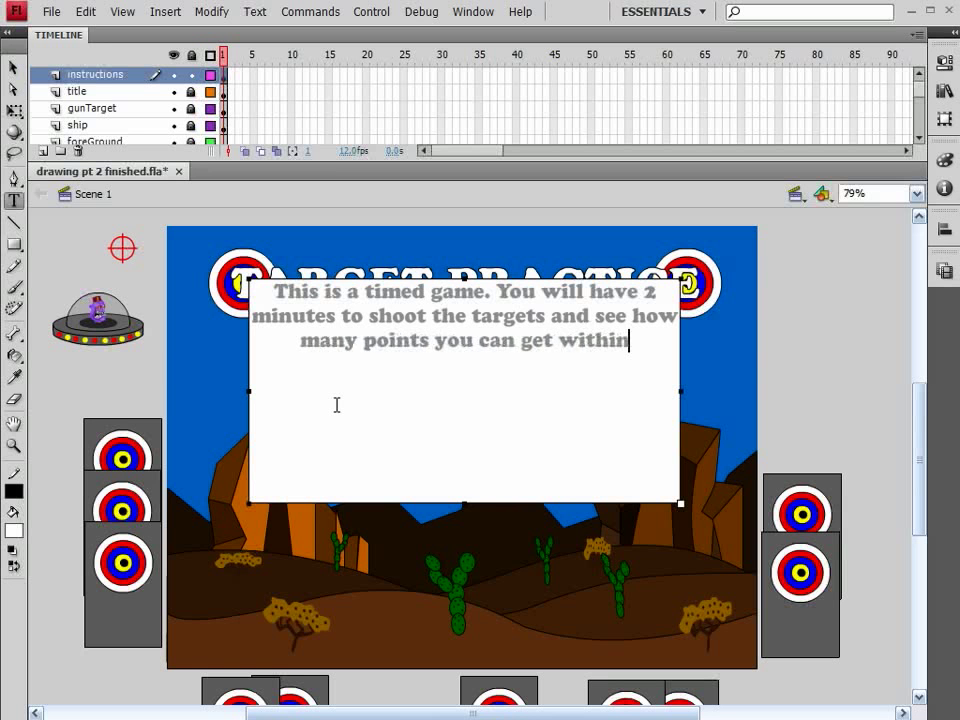
type(" the allote")
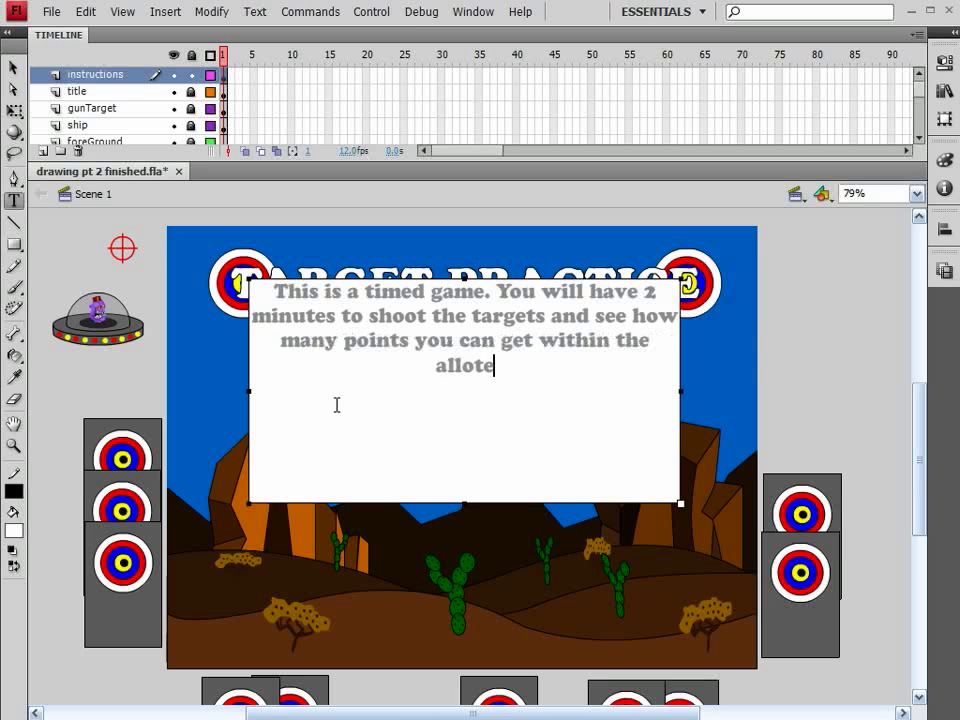
type("d time. ")
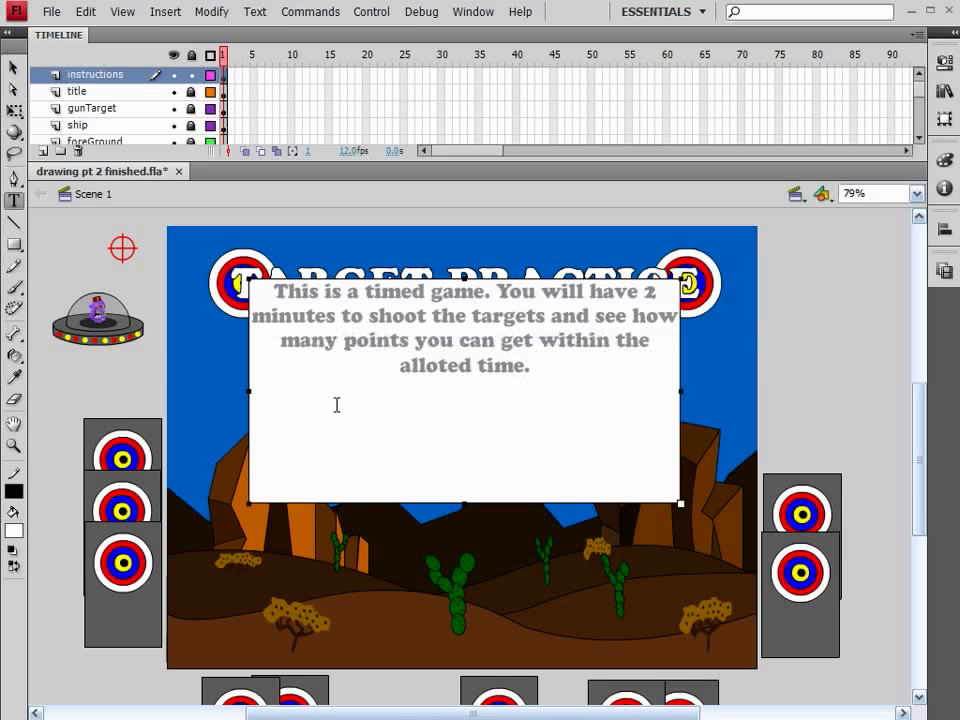
type("Each tar")
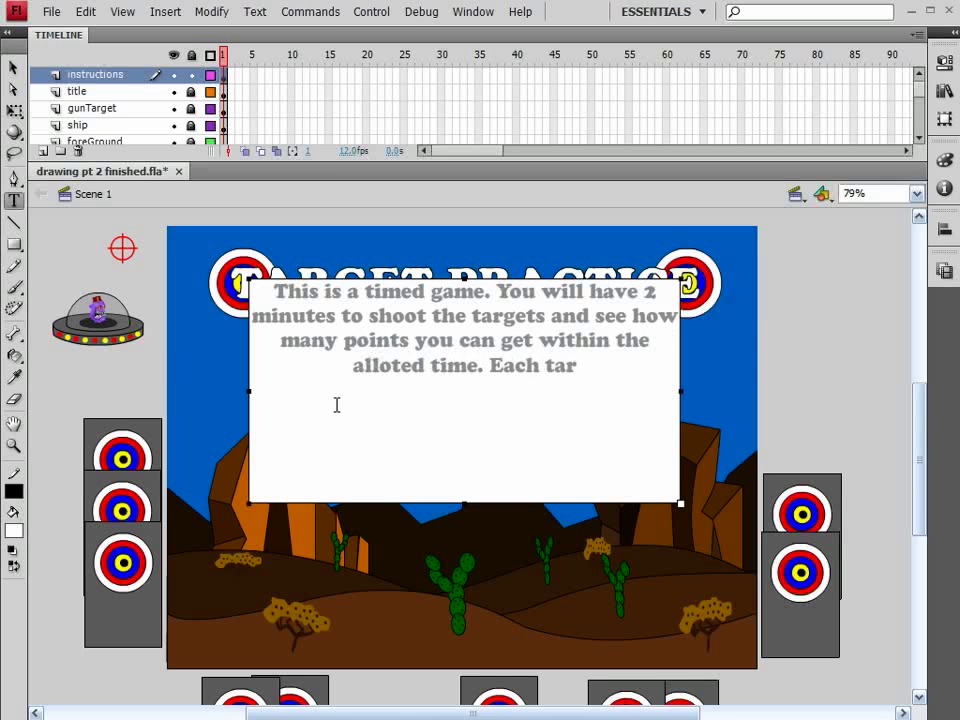
type("get is")
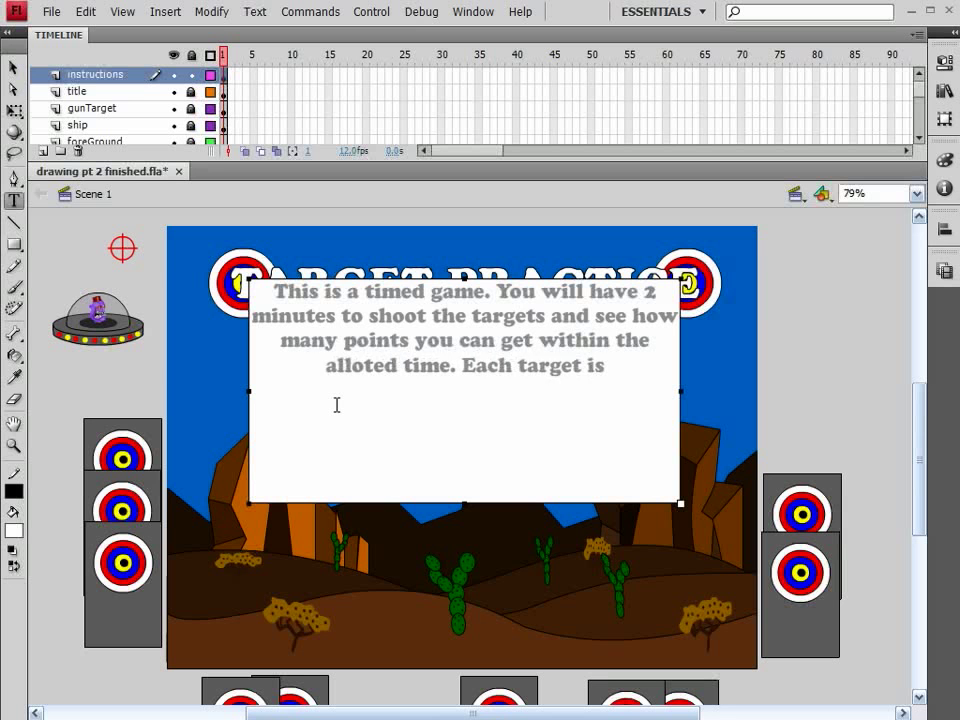
type(" worth")
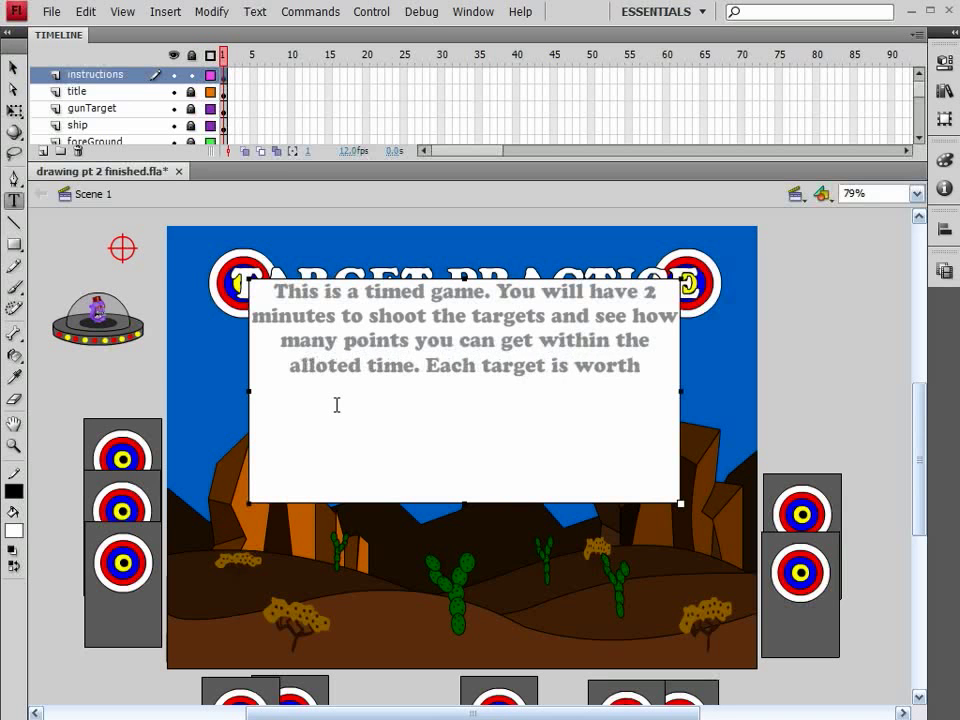
type(" 10 points and the")
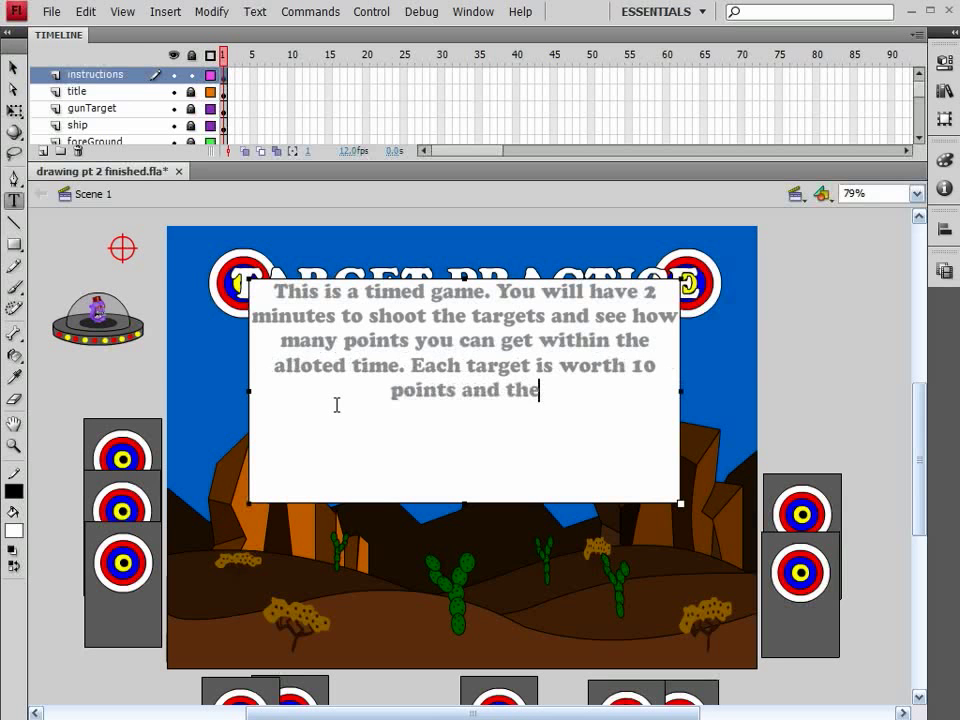
type(" ther is alo")
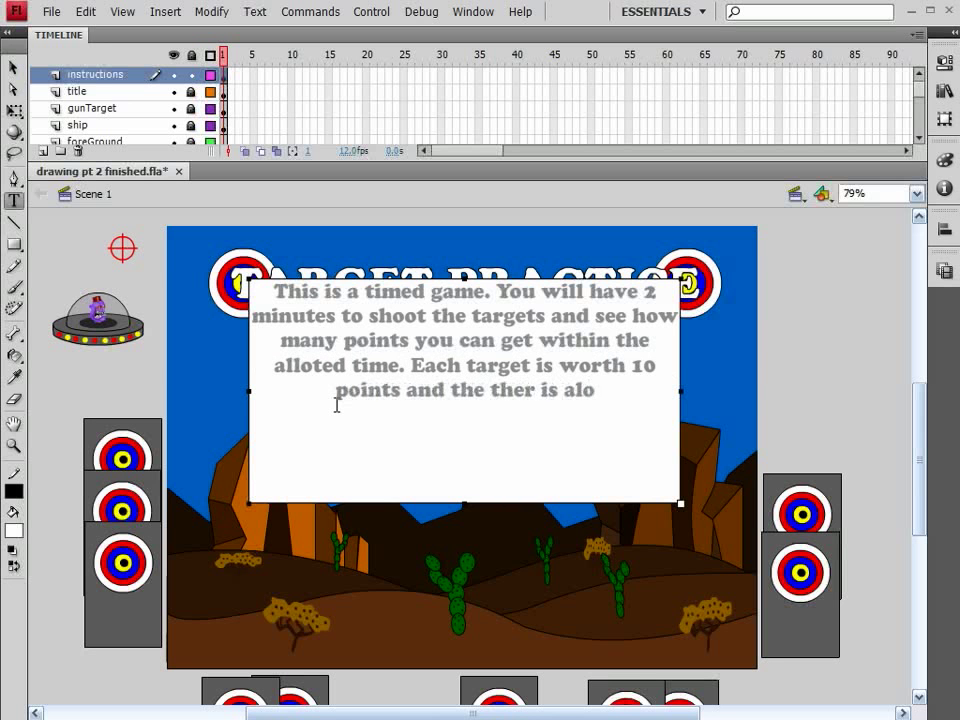
key("BackSpace")
type("so a U")
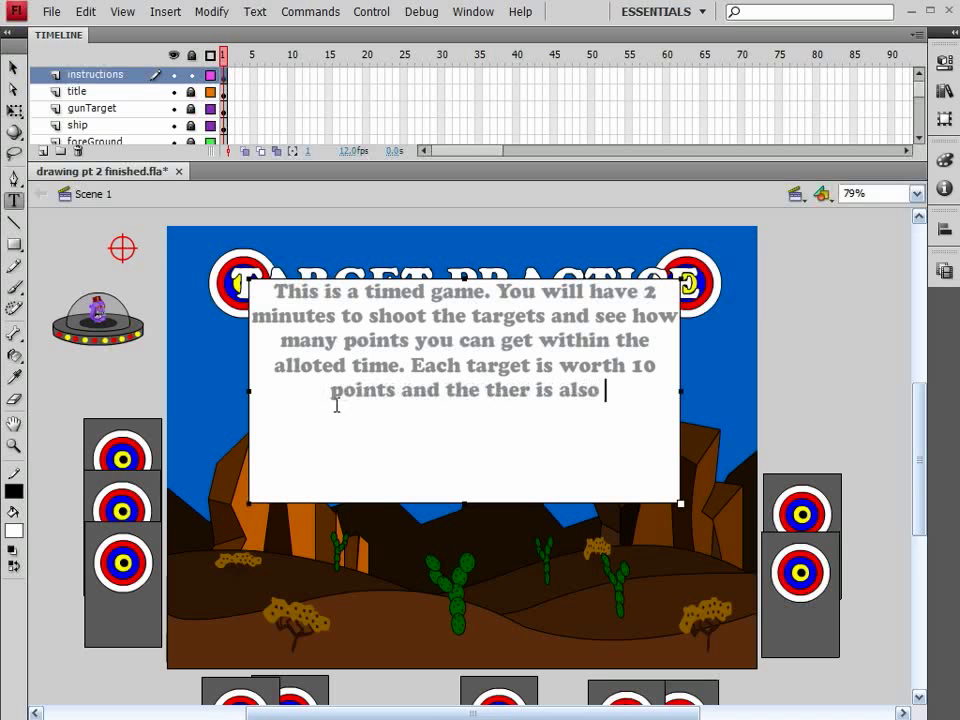
type("FO")
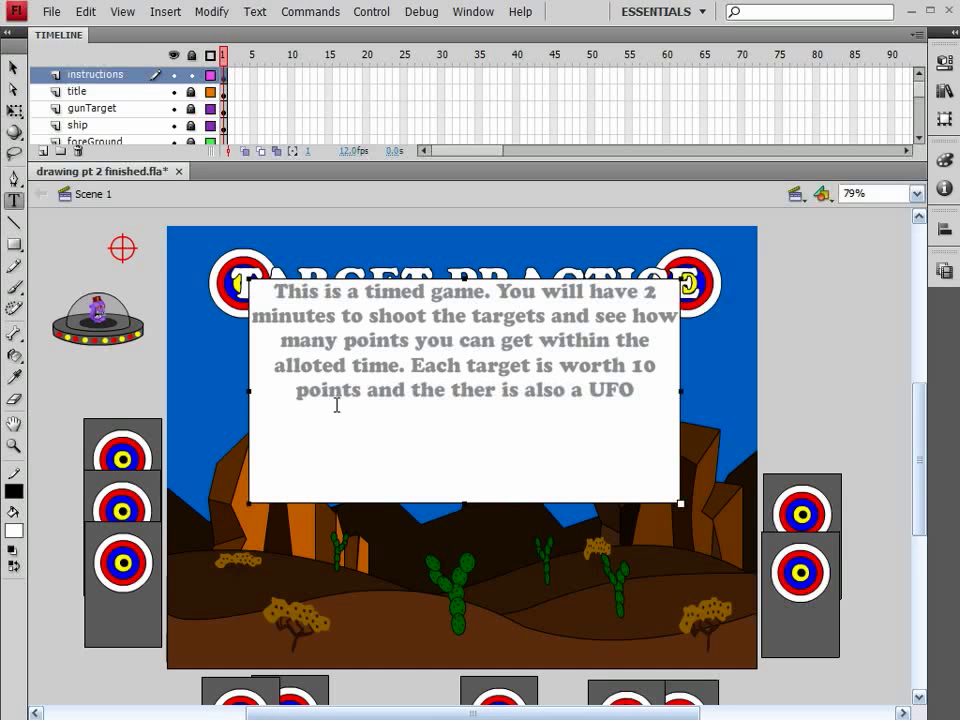
type(" that is wor")
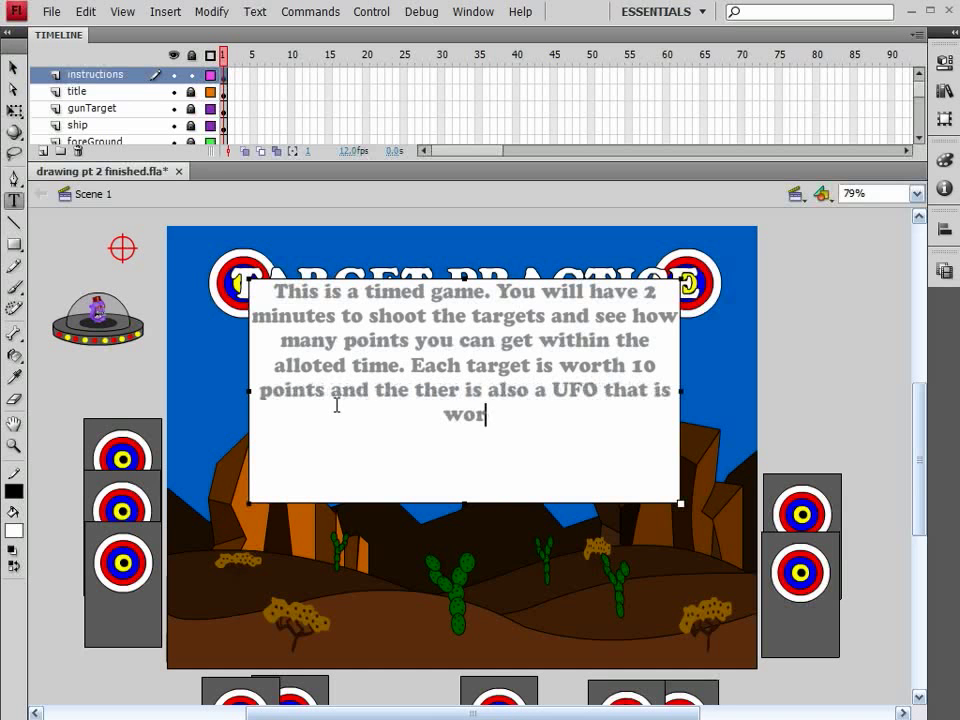
type("th 50 points")
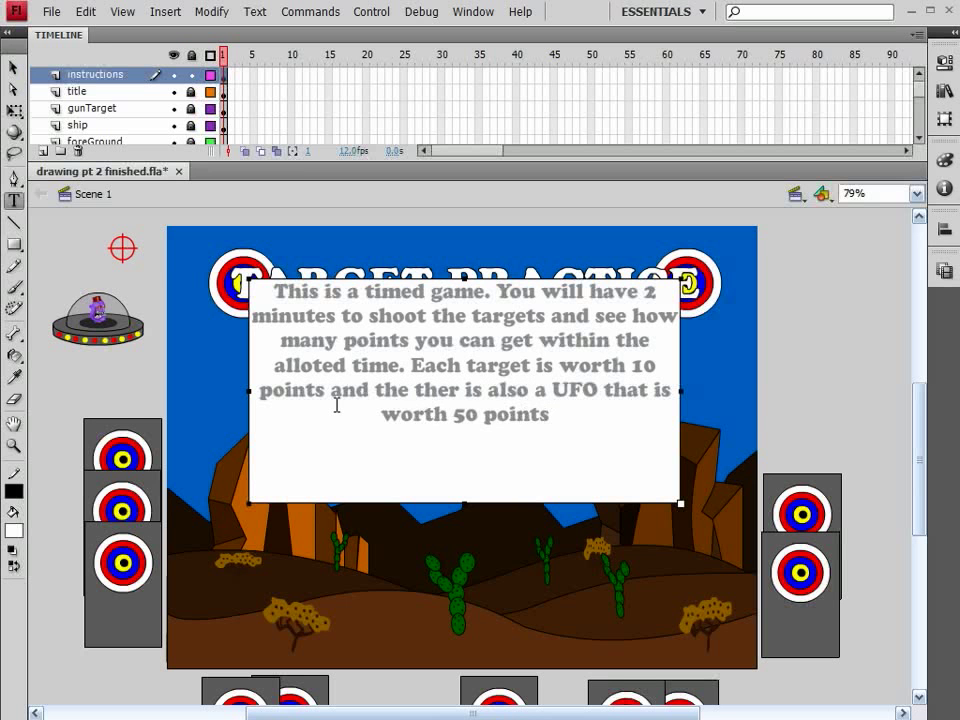
type(". Use")
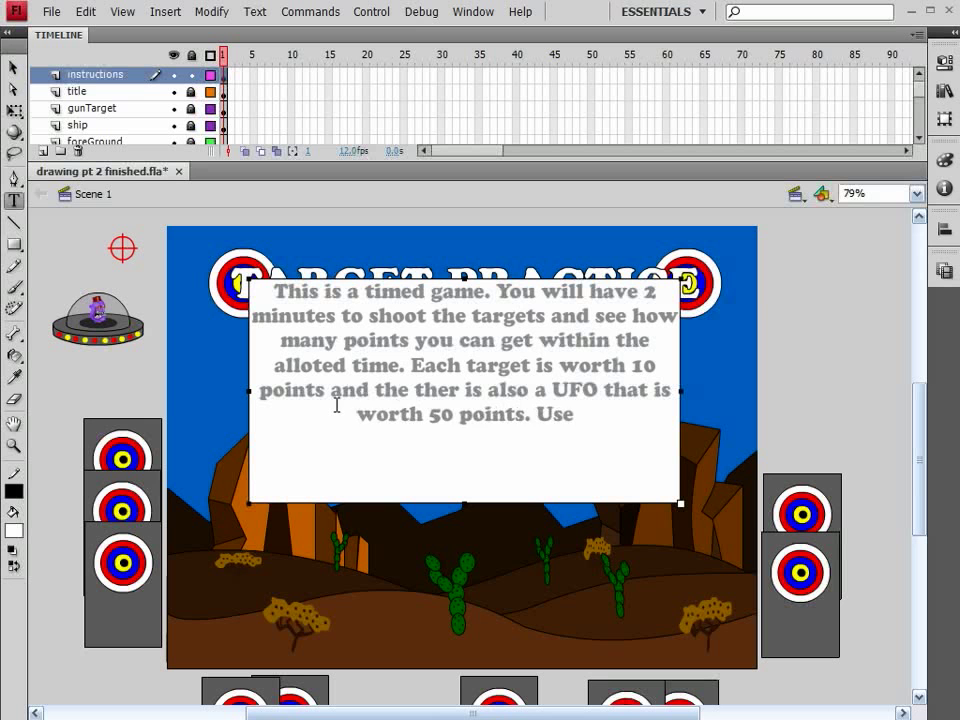
type(" the mouse the")
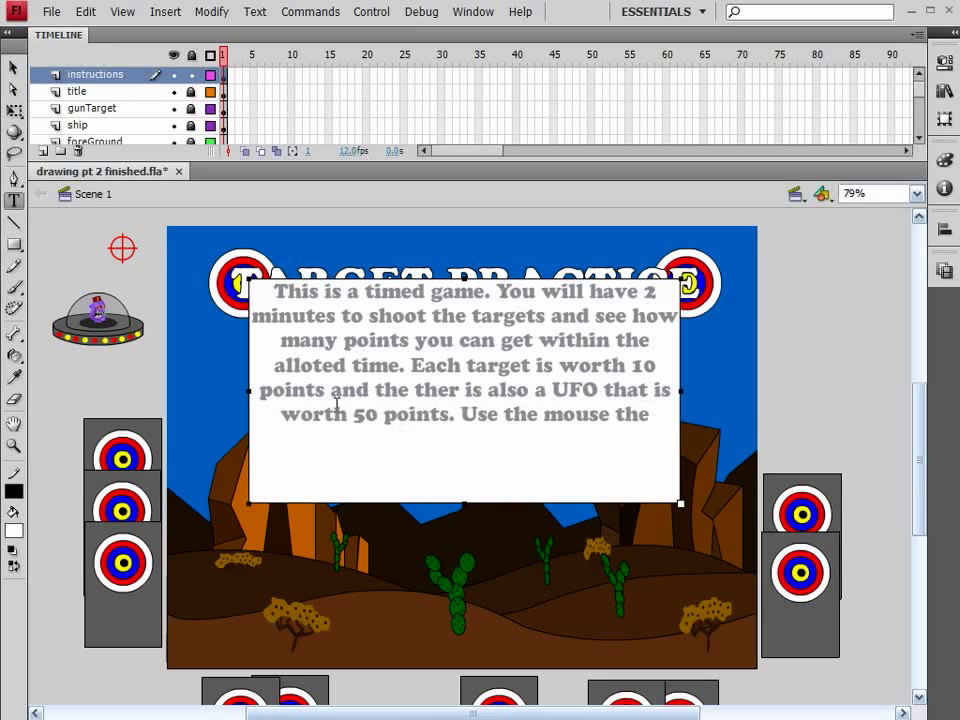
type(" to move")
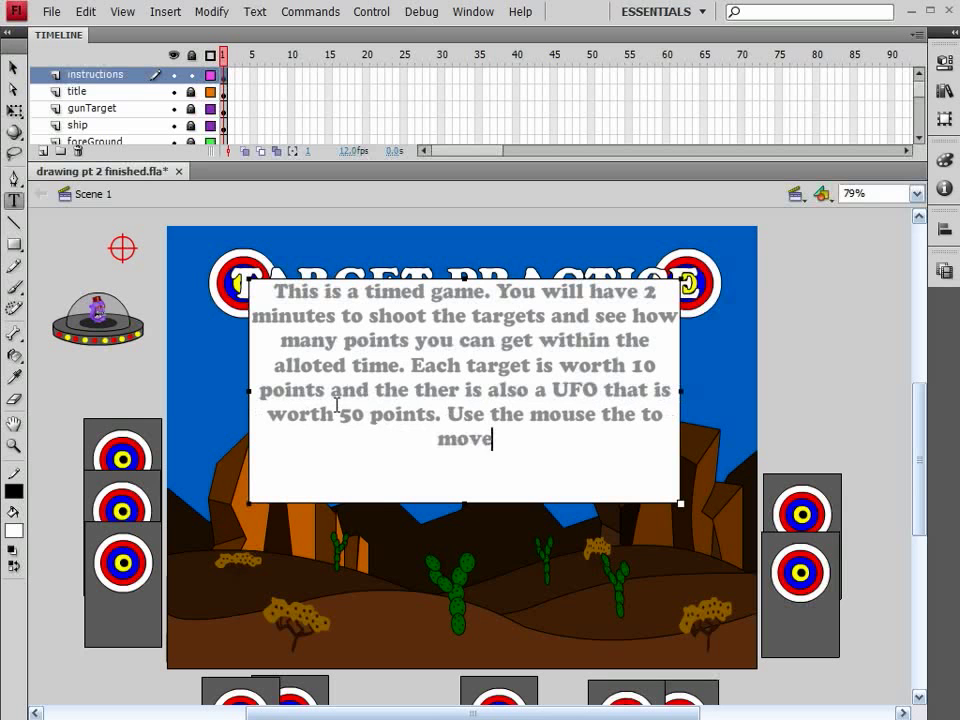
type(" the cross")
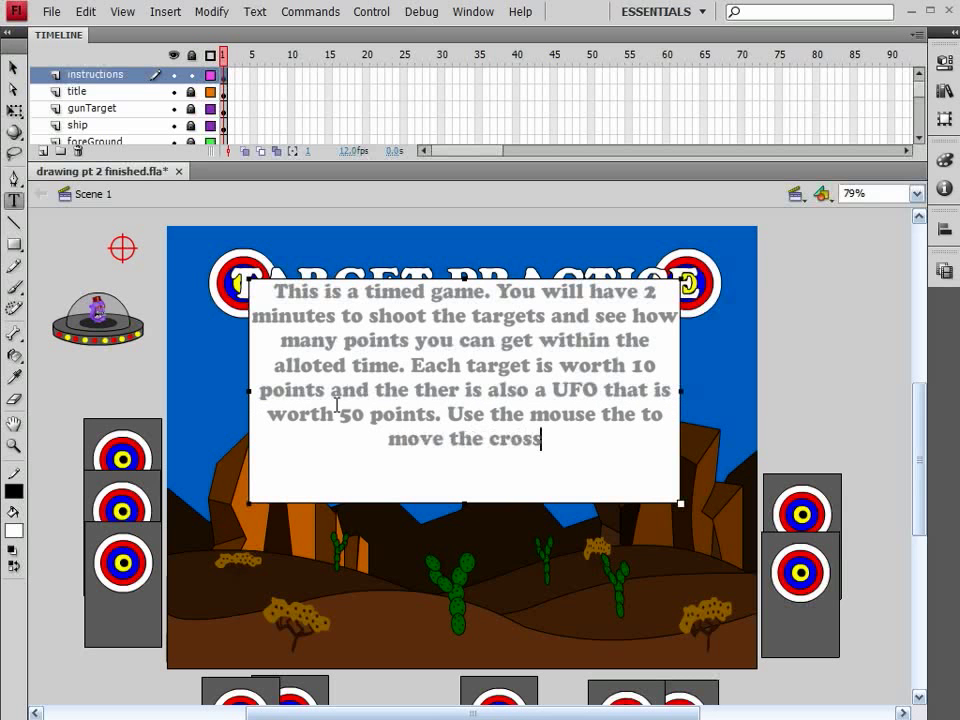
type("hair and then")
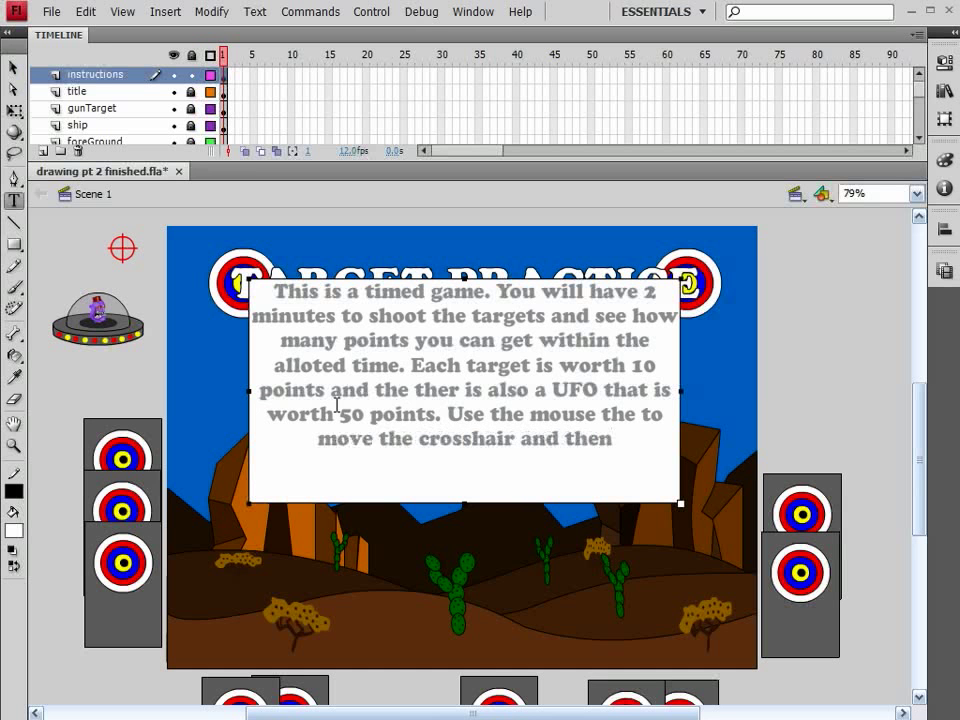
type(" left")
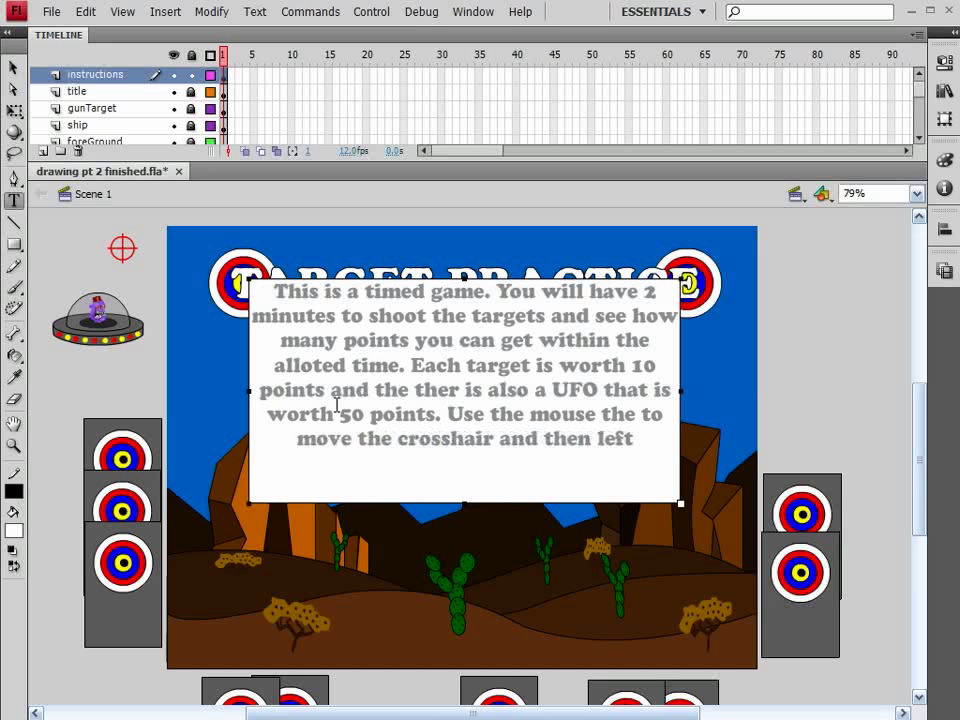
type(" click the")
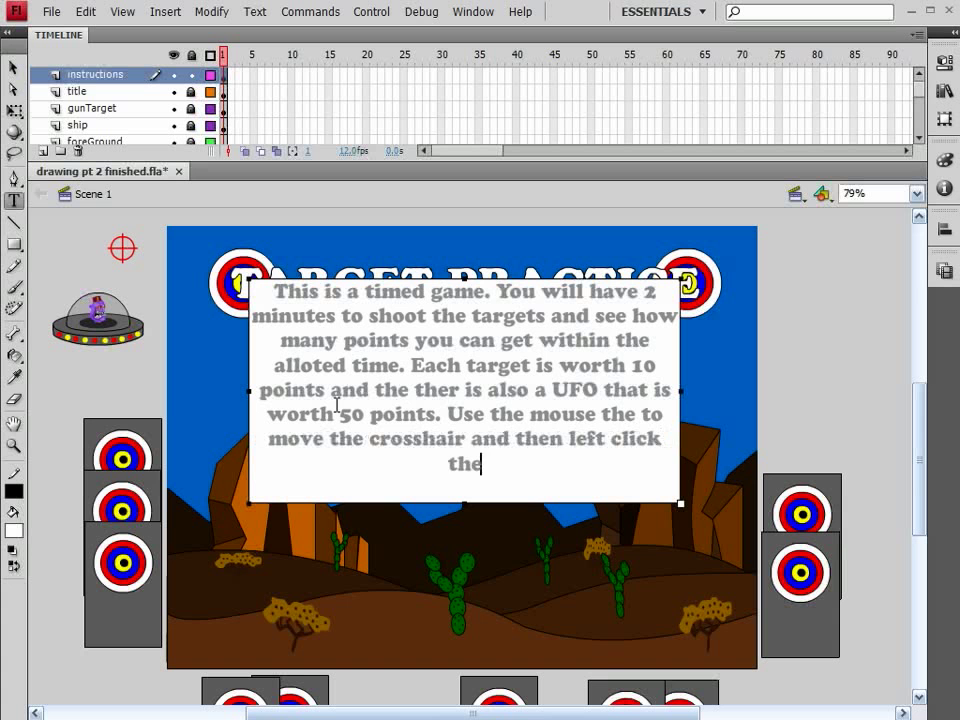
type(" mou")
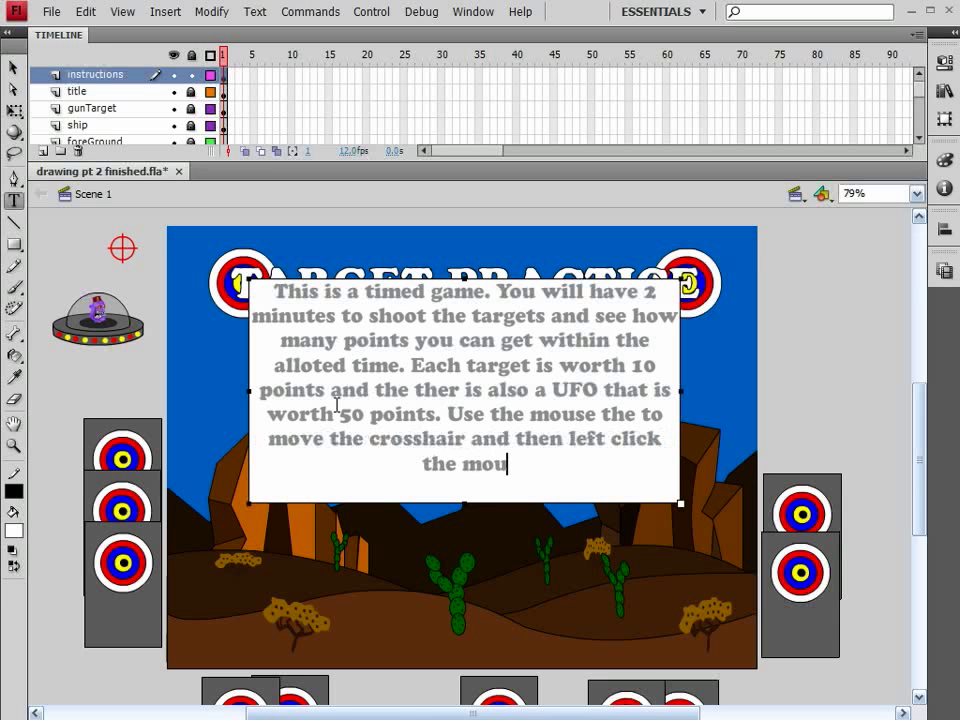
type("so")
key("BackSpace")
type("e")
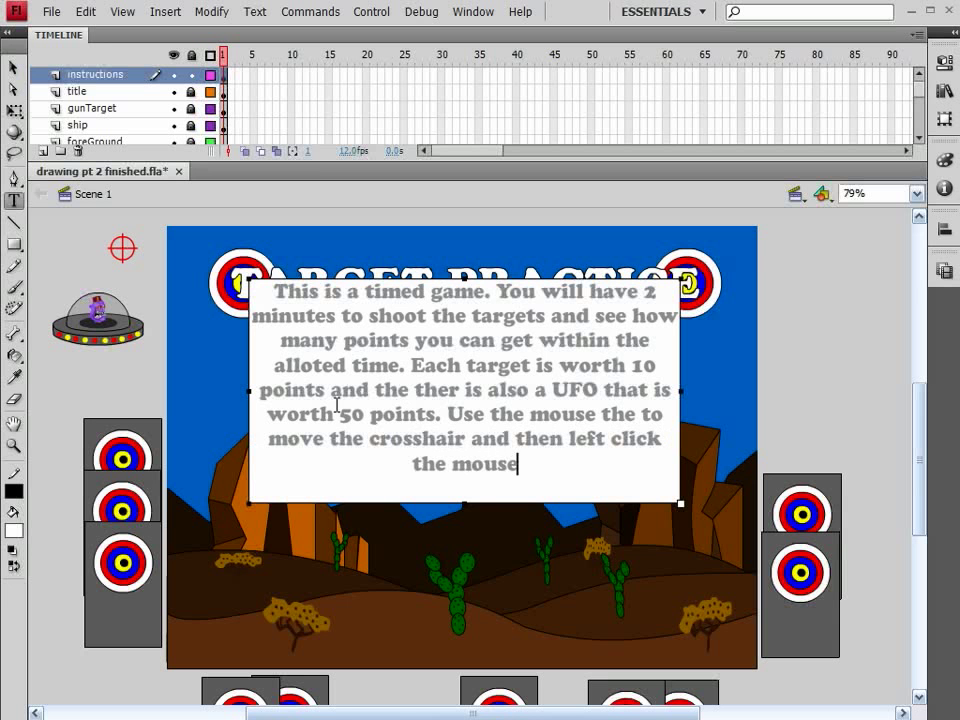
type(" button")
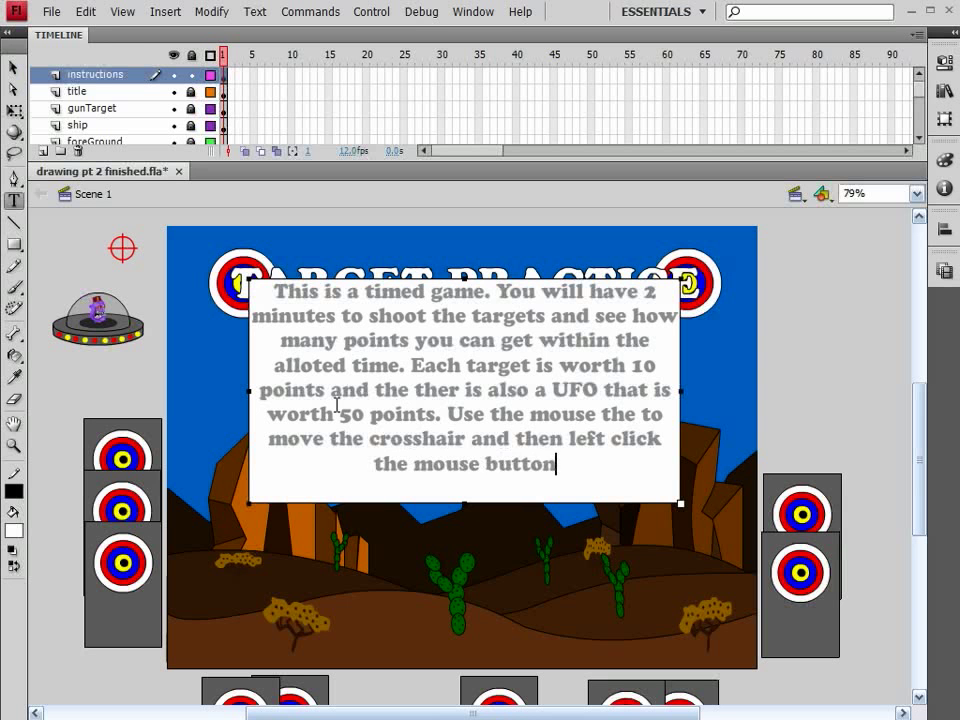
type(" to sho")
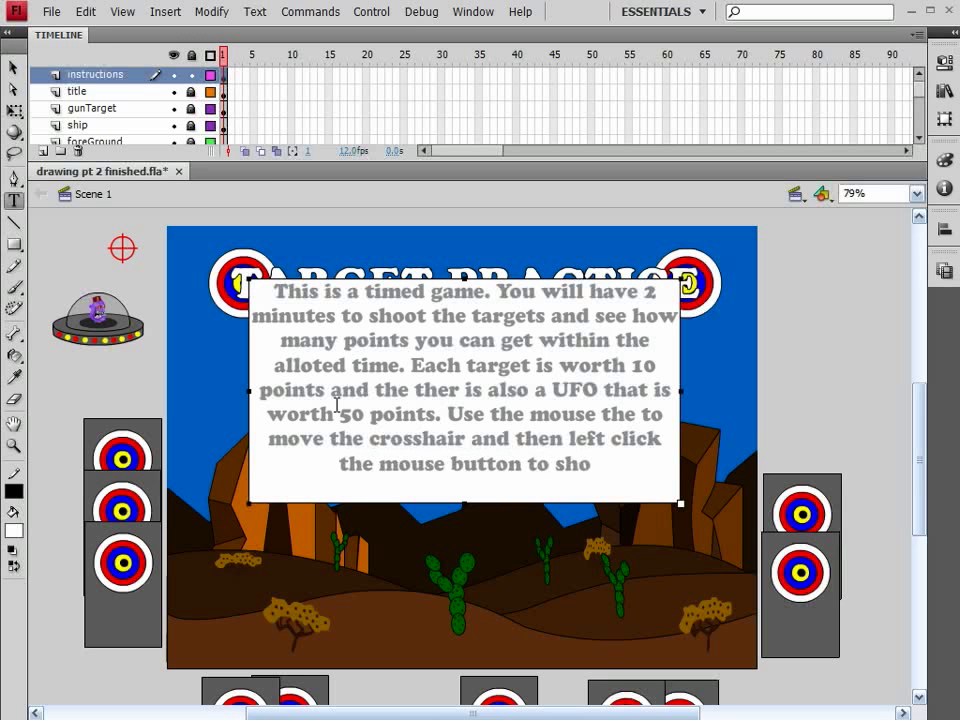
type("ot. G")
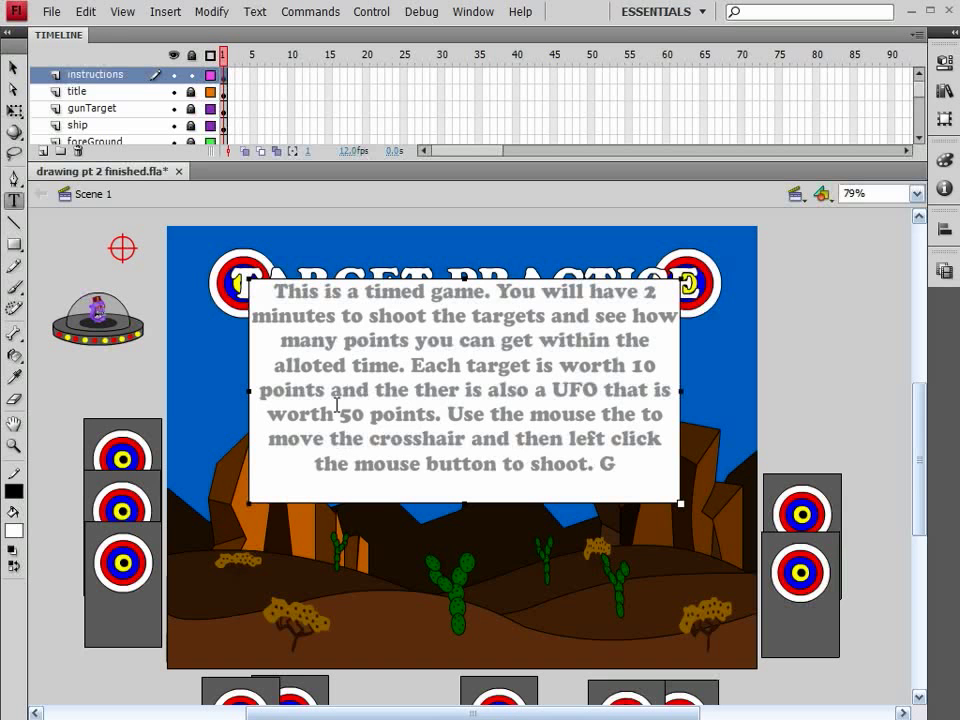
type("OOD LUXK")
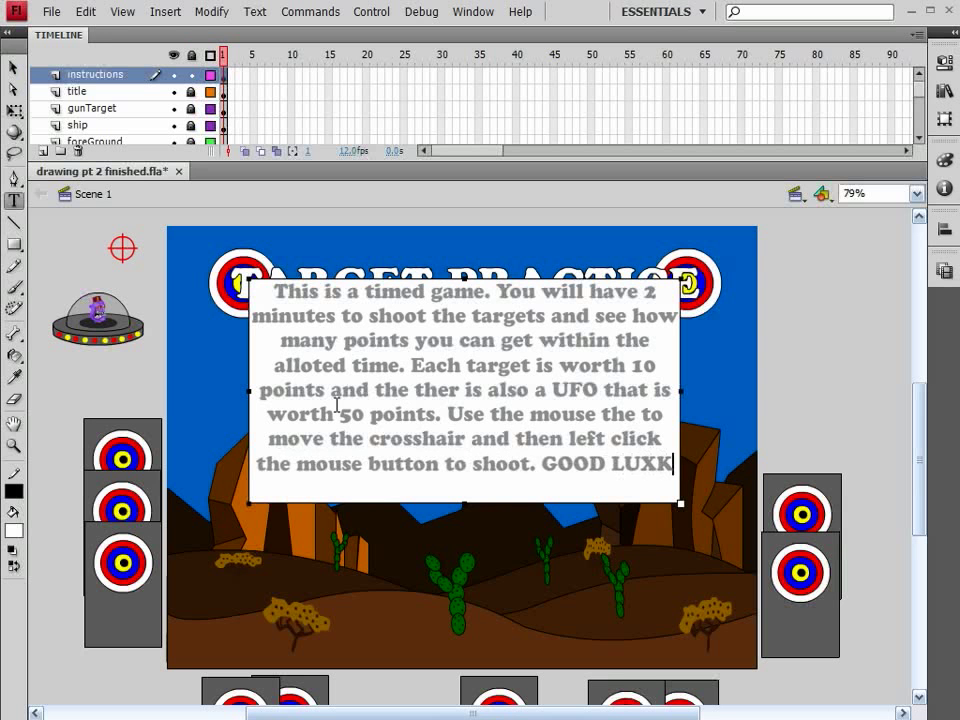
key("BackSpace")
key("BackSpace")
type("CK")
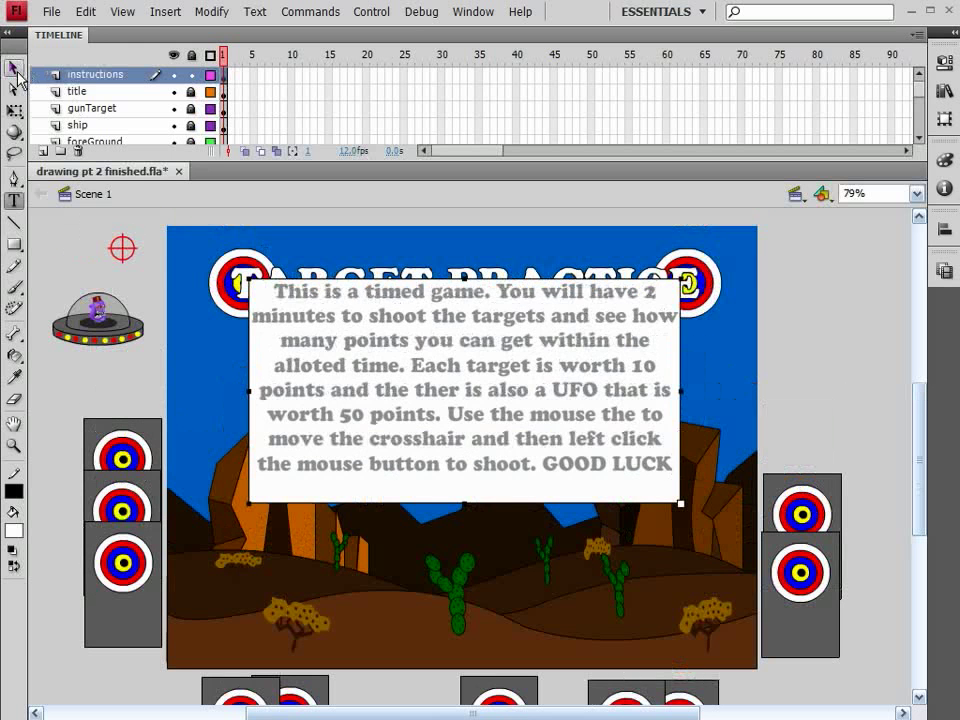
- Reselect the instructions text field, name it instructions_txt, and toggle its selectable option
left_click(13, 67)
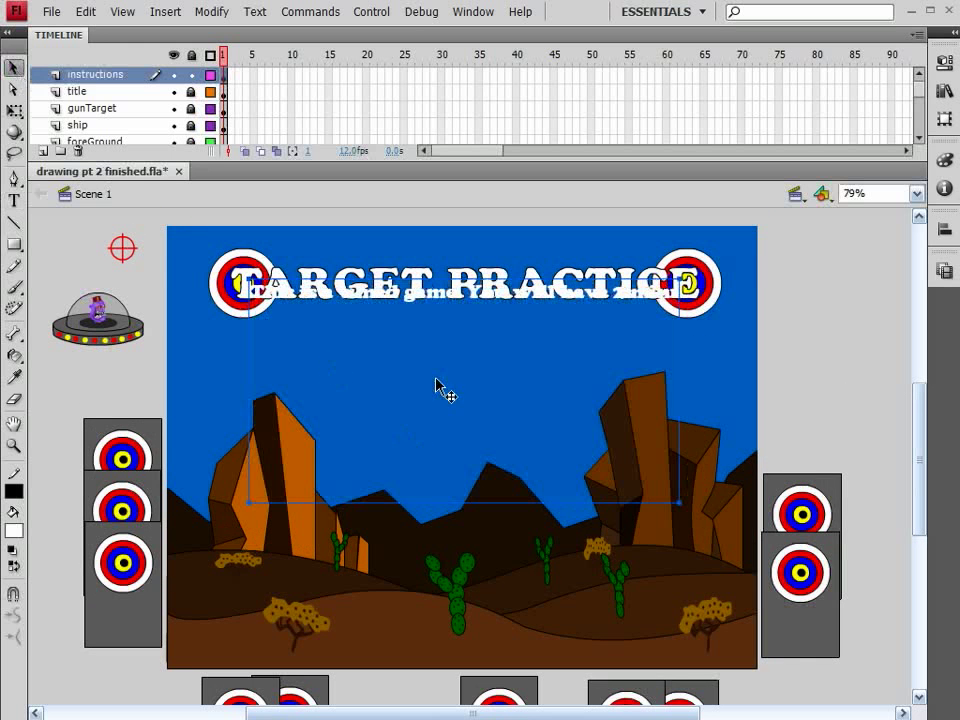
key("t")
left_click(431, 408)
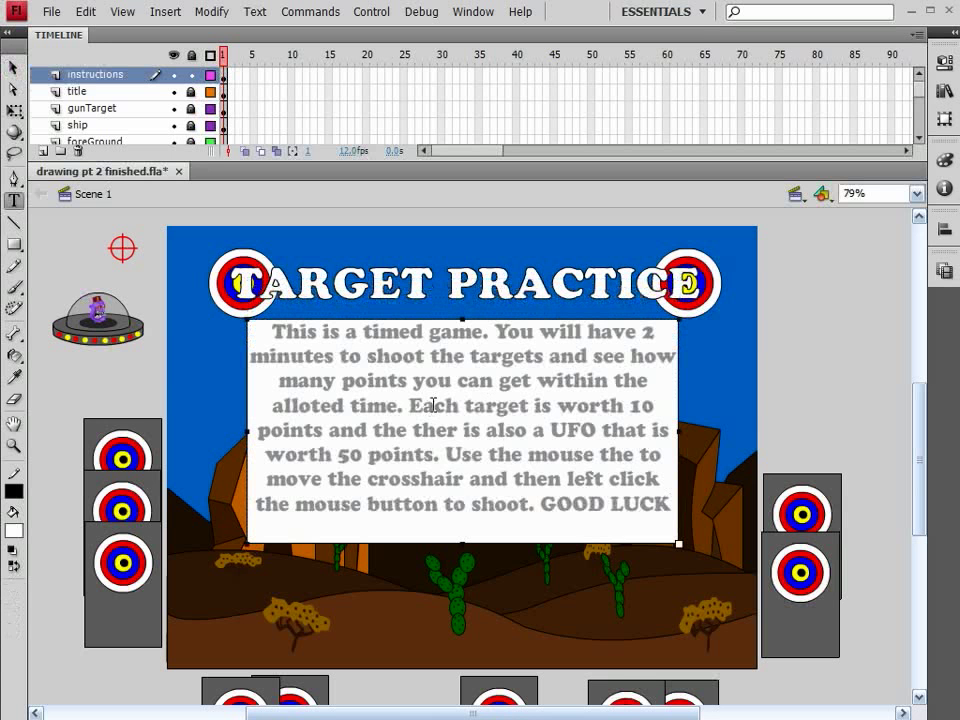
left_click(945, 64)
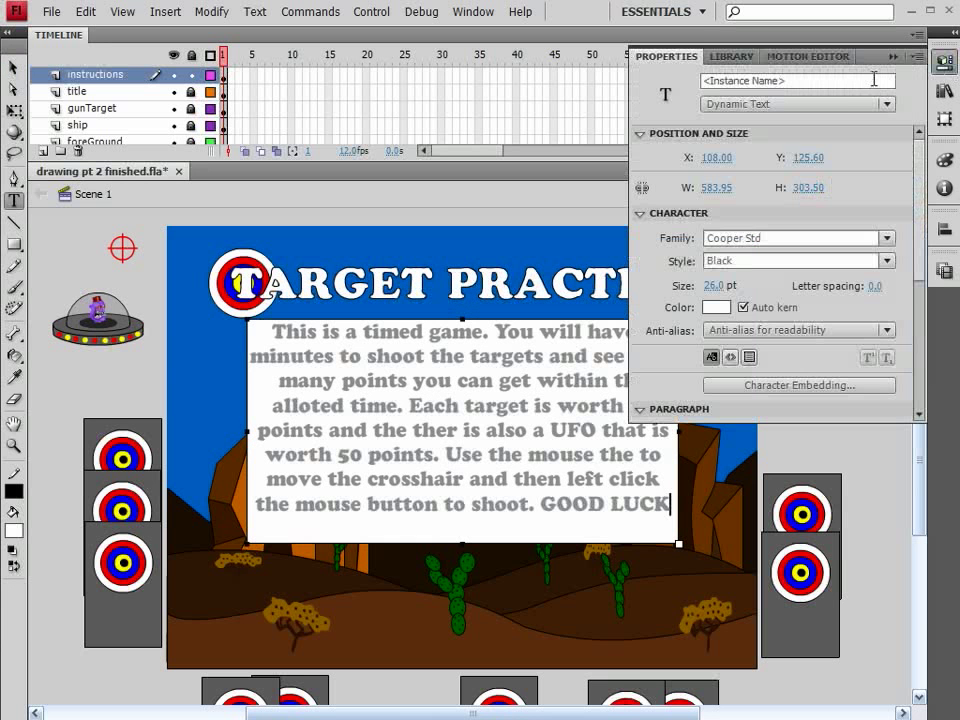
left_click(830, 79)
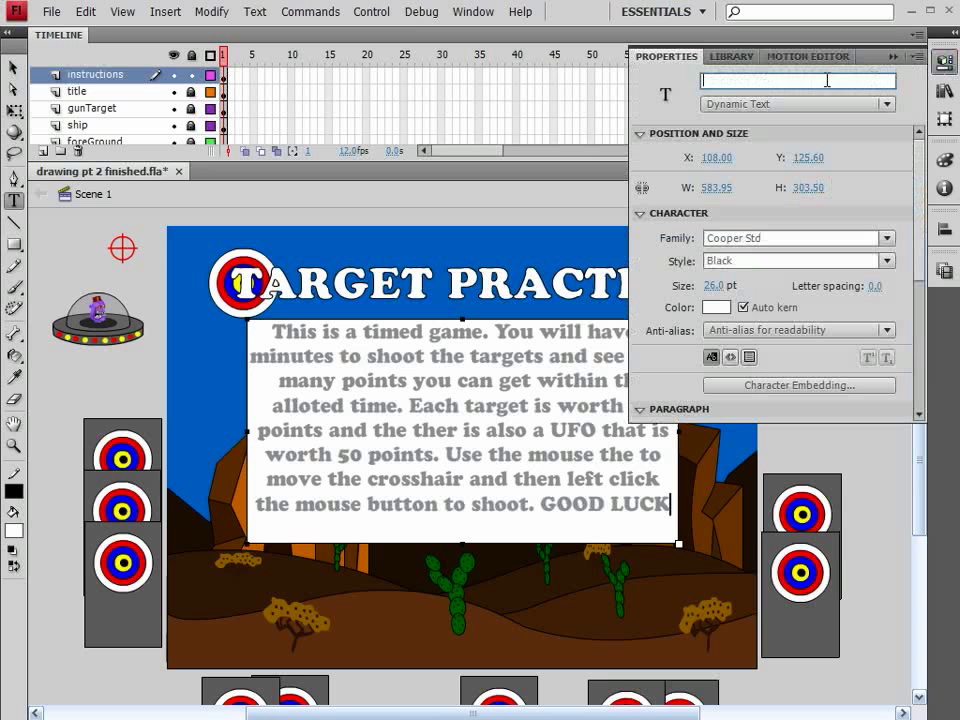
type("instructions_txt")
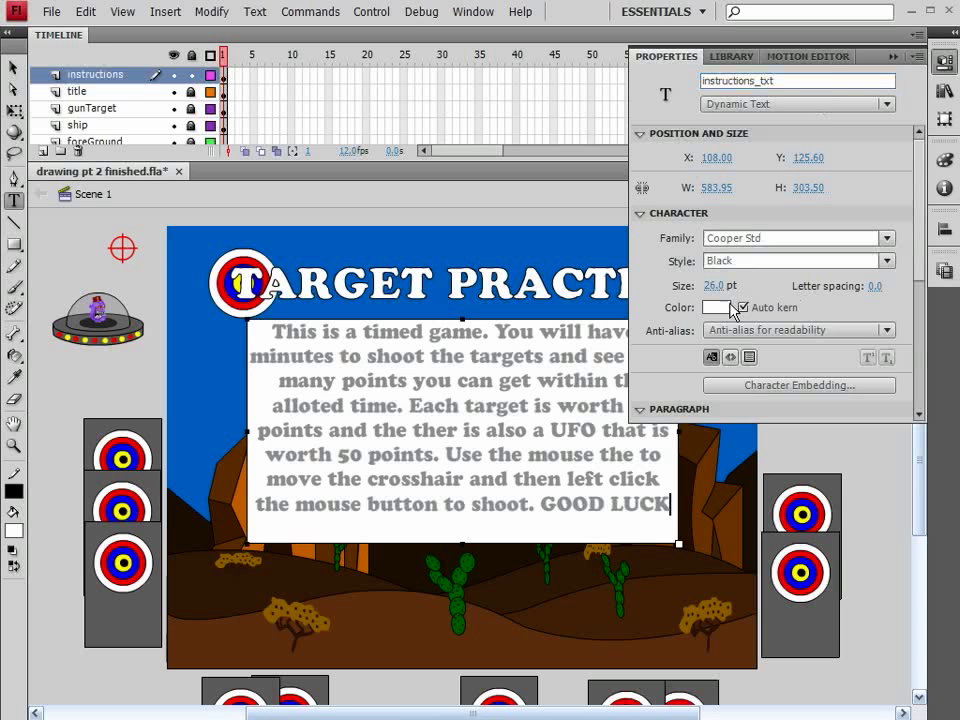
left_click(722, 357)
scroll(912, 236, "down", 4)
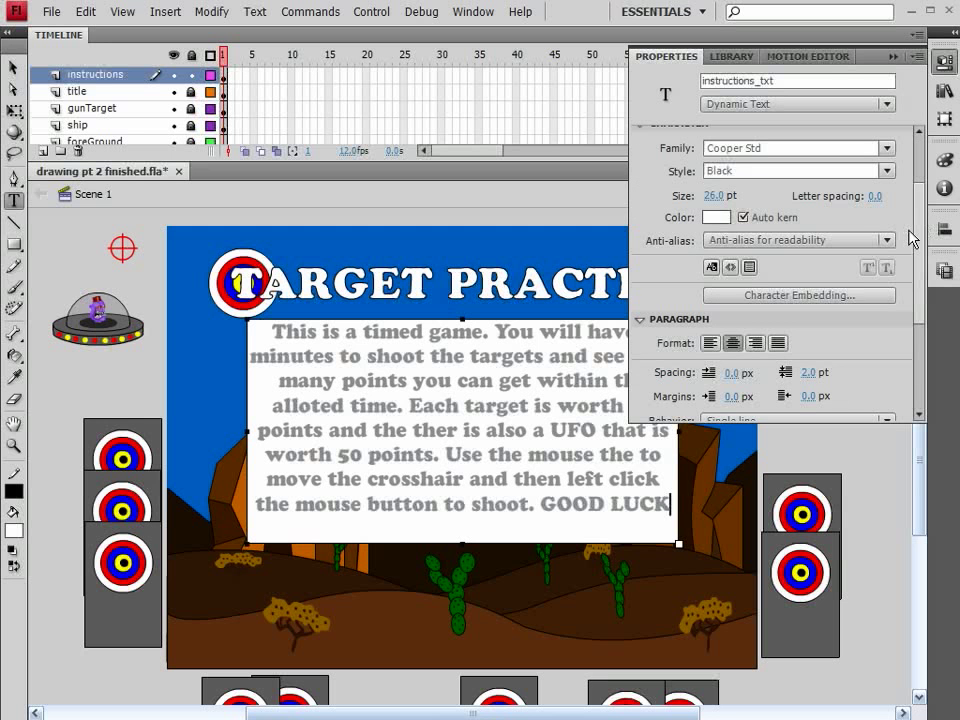
- Embed the Uppercase, Lowercase, Numerals and Punctuation glyph ranges for the instructions_txt font
left_click(838, 305)
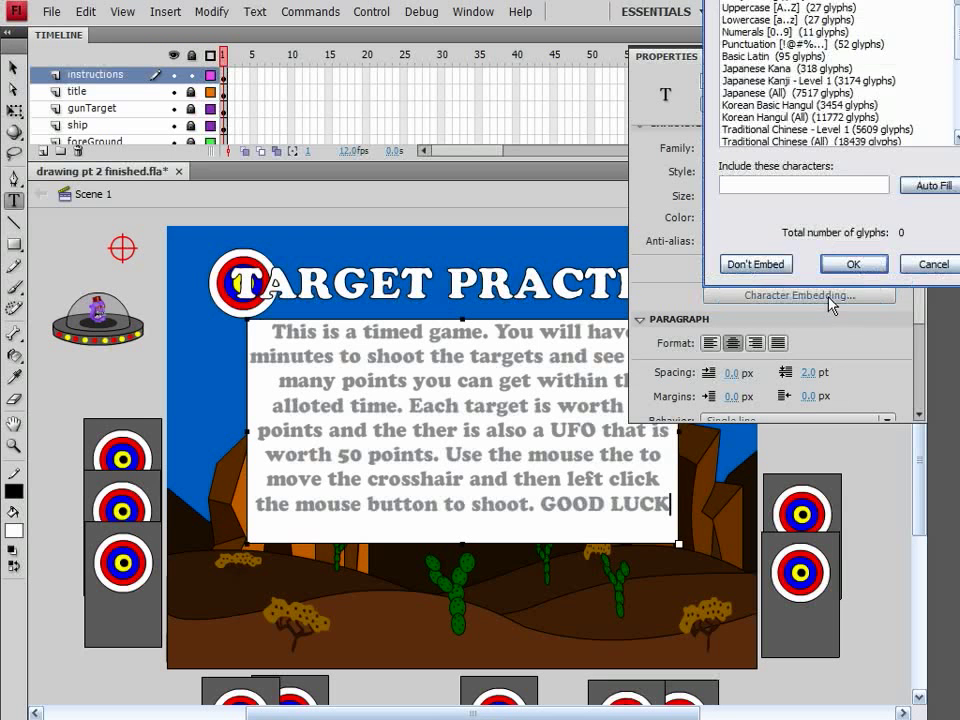
left_click(765, 8)
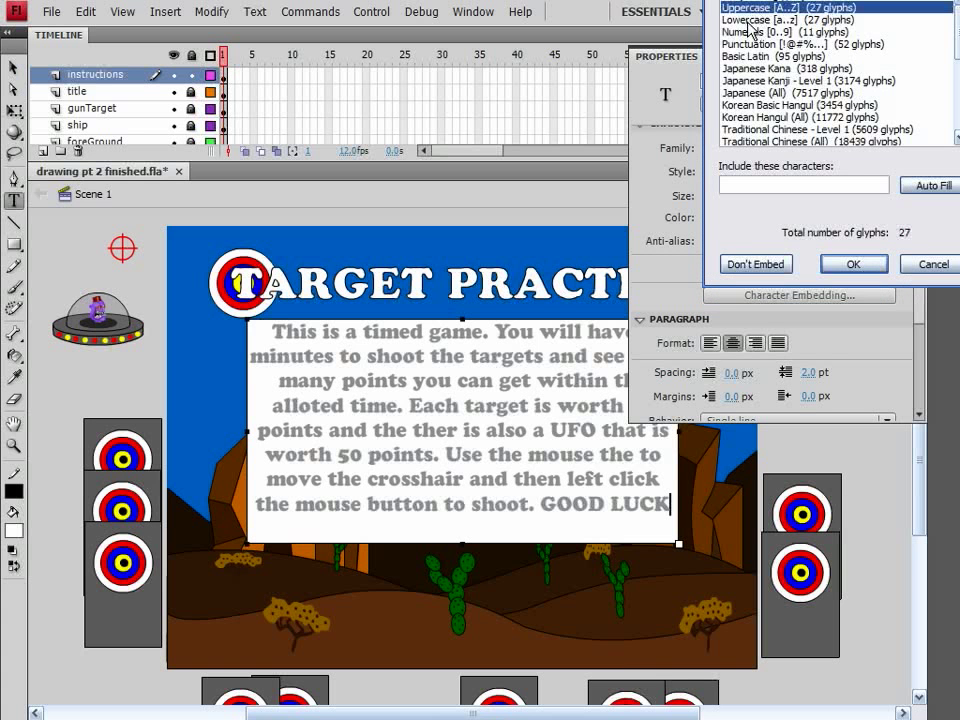
left_click(760, 19, "shift")
left_click(755, 32, "shift")
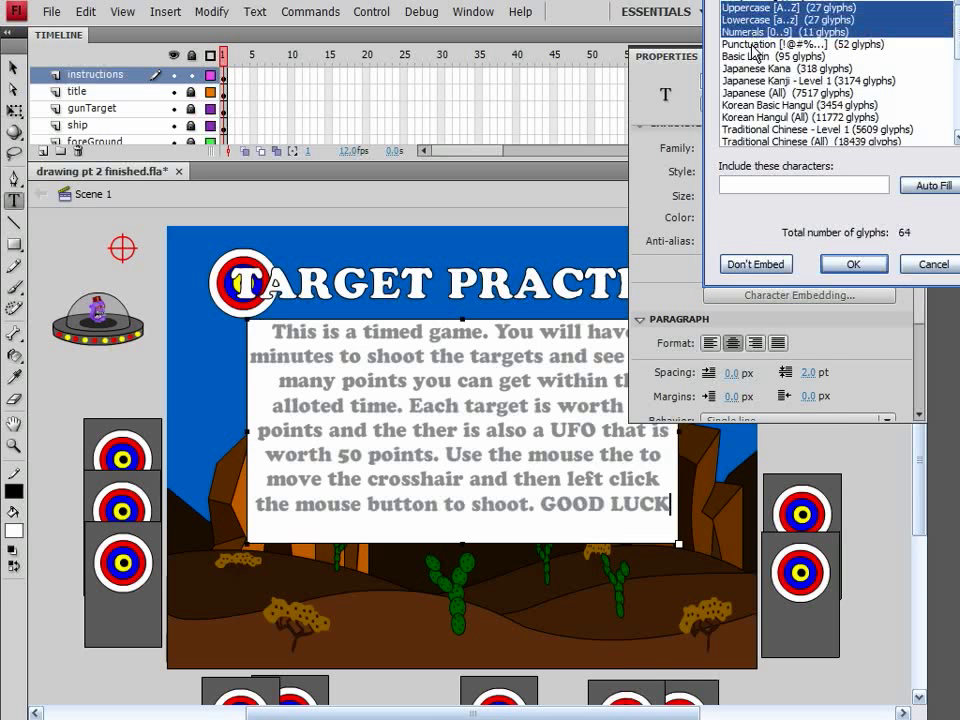
left_click(755, 45, "shift")
left_click(853, 263)
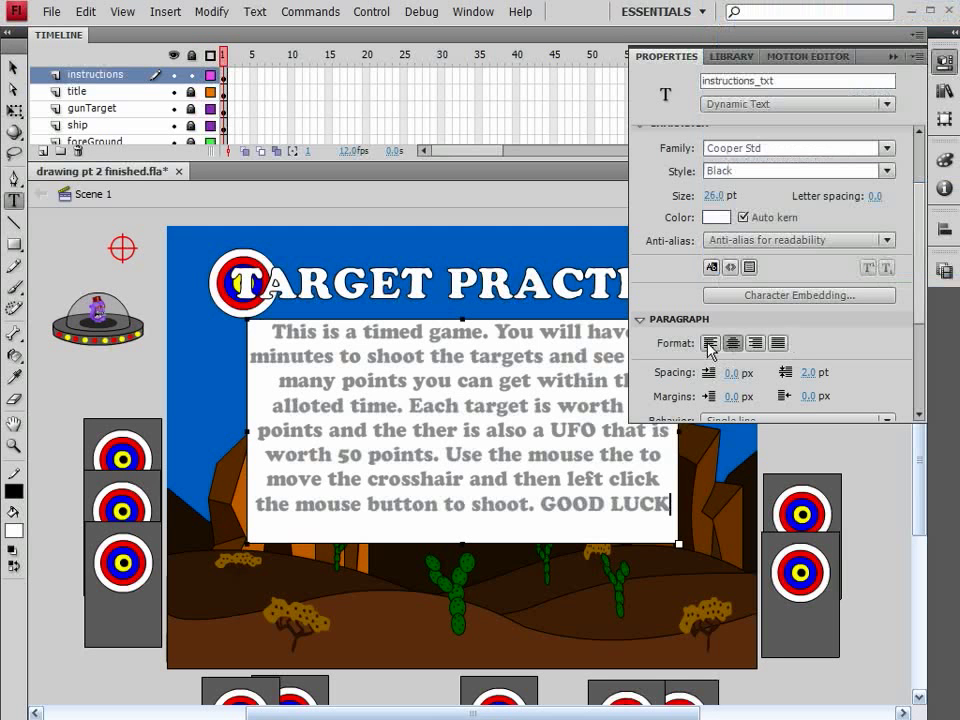
- Set the instructions_txt field's Paragraph Behavior from Single line to Multiline
scroll(870, 320, "down", 2)
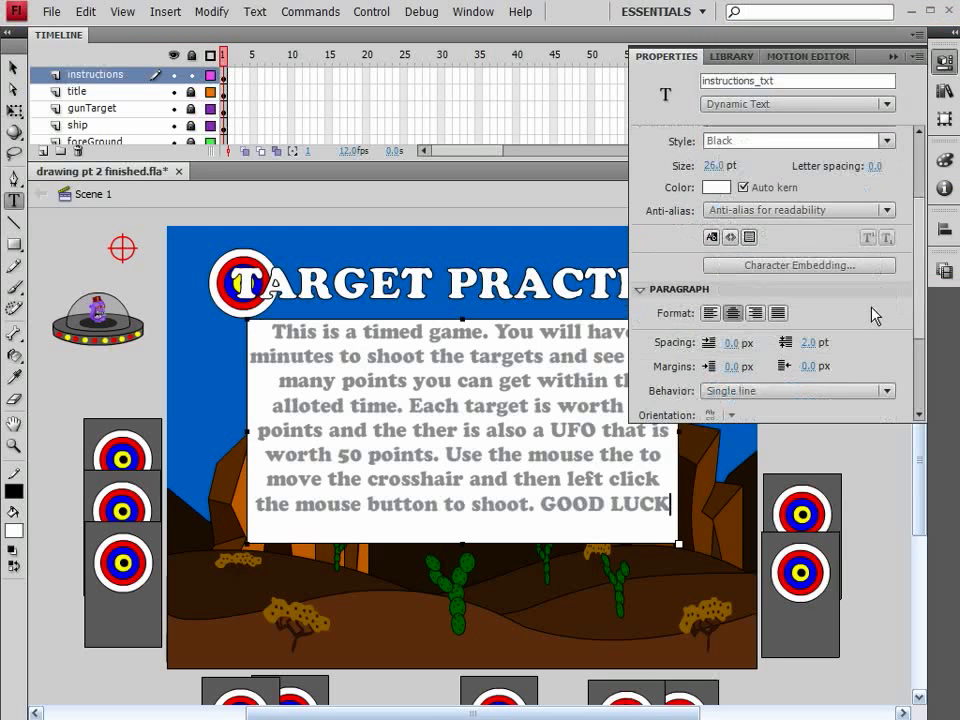
scroll(876, 313, "down", 2)
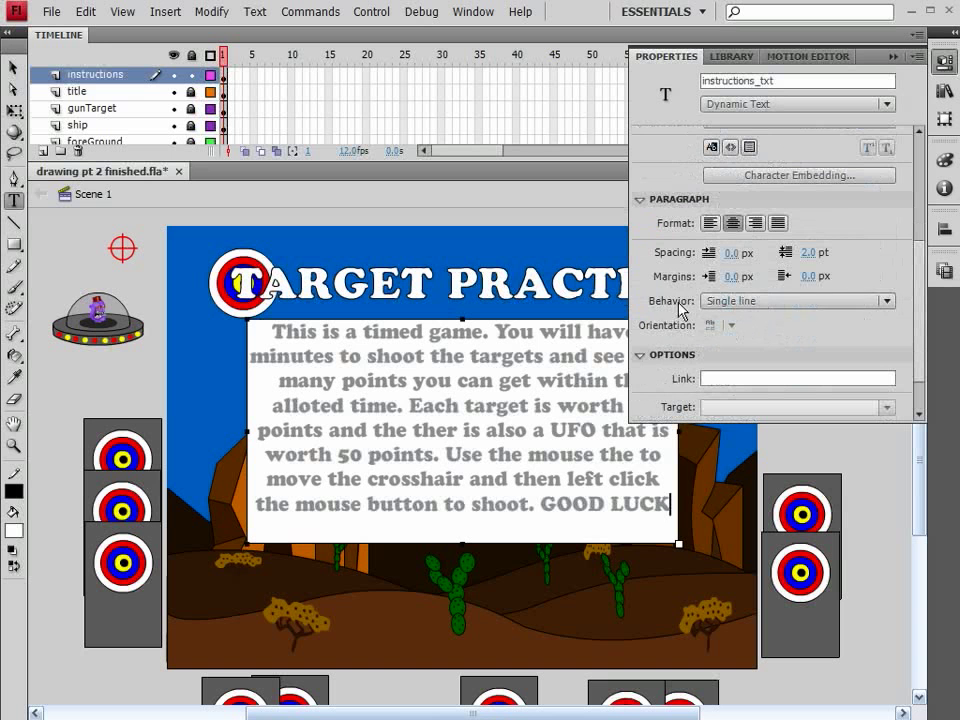
left_click(776, 303)
left_click(772, 338)
- Lock the instructions layer, keeping it locked when a text edit is attempted
left_click(12, 66)
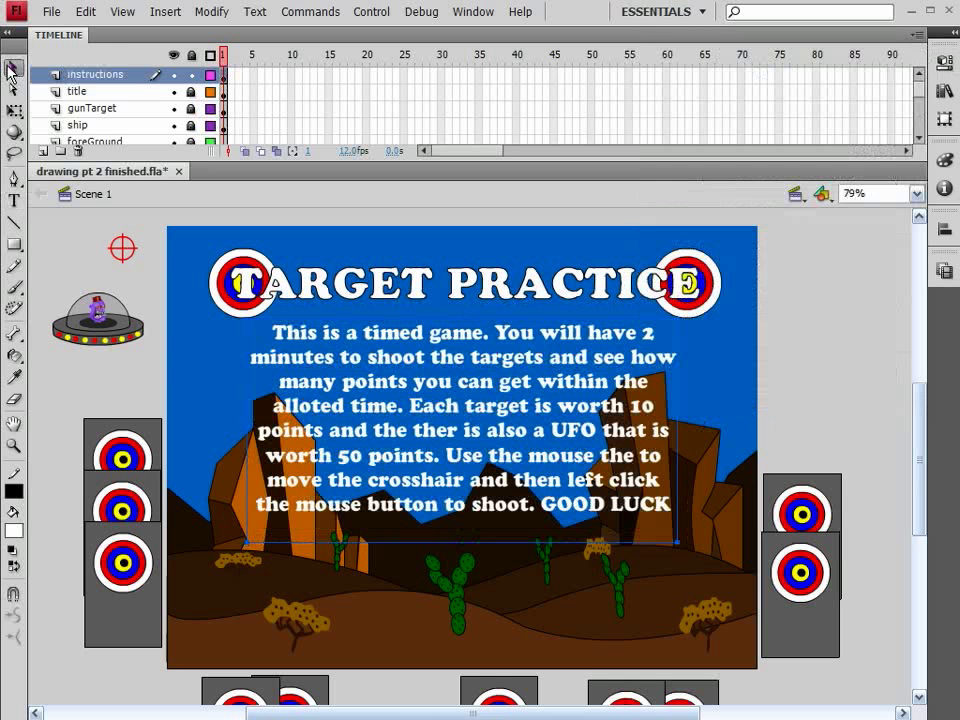
left_click(191, 74)
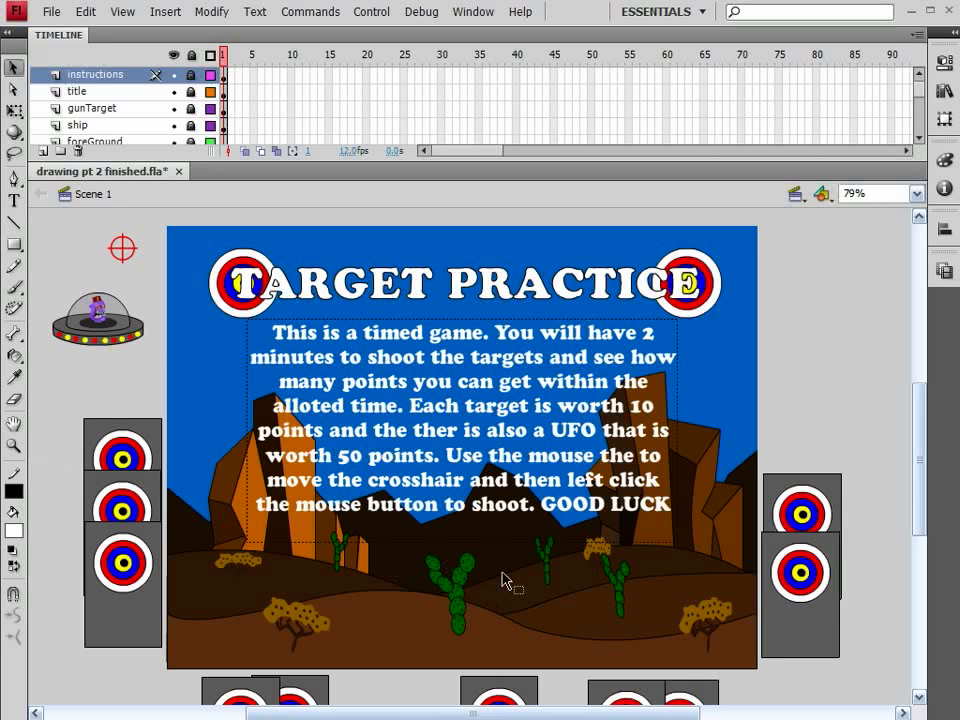
left_click(13, 200)
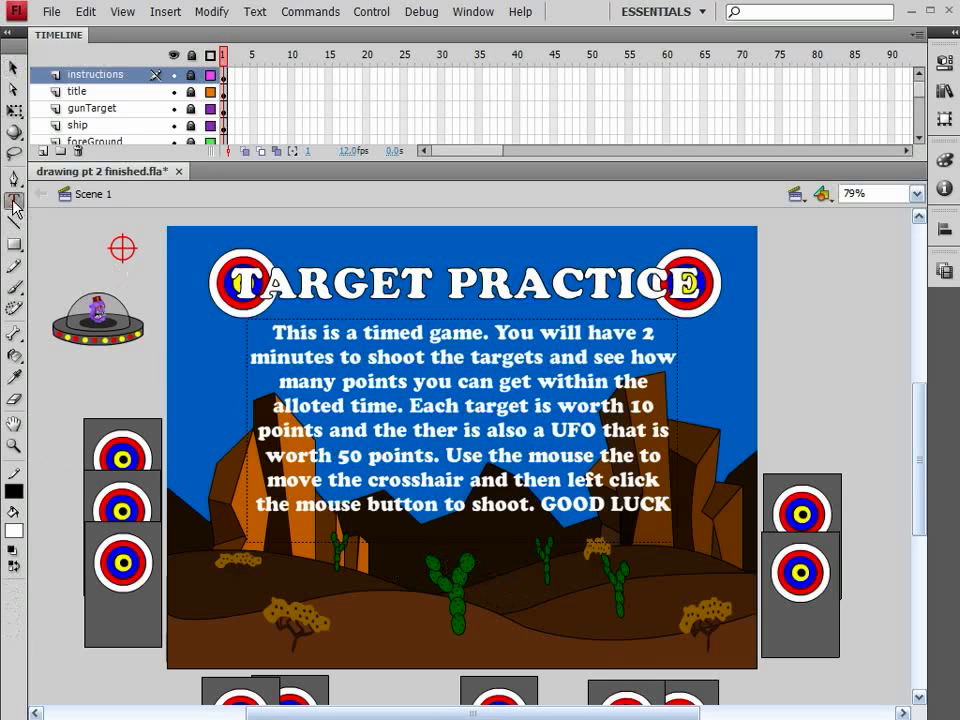
left_click(393, 592)
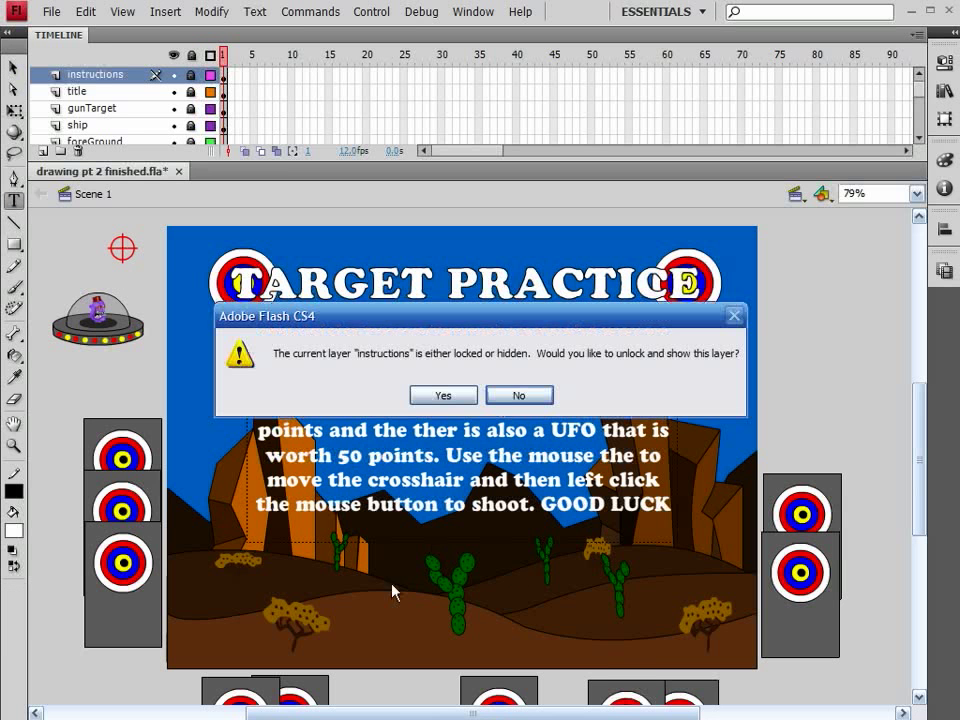
left_click(516, 397)
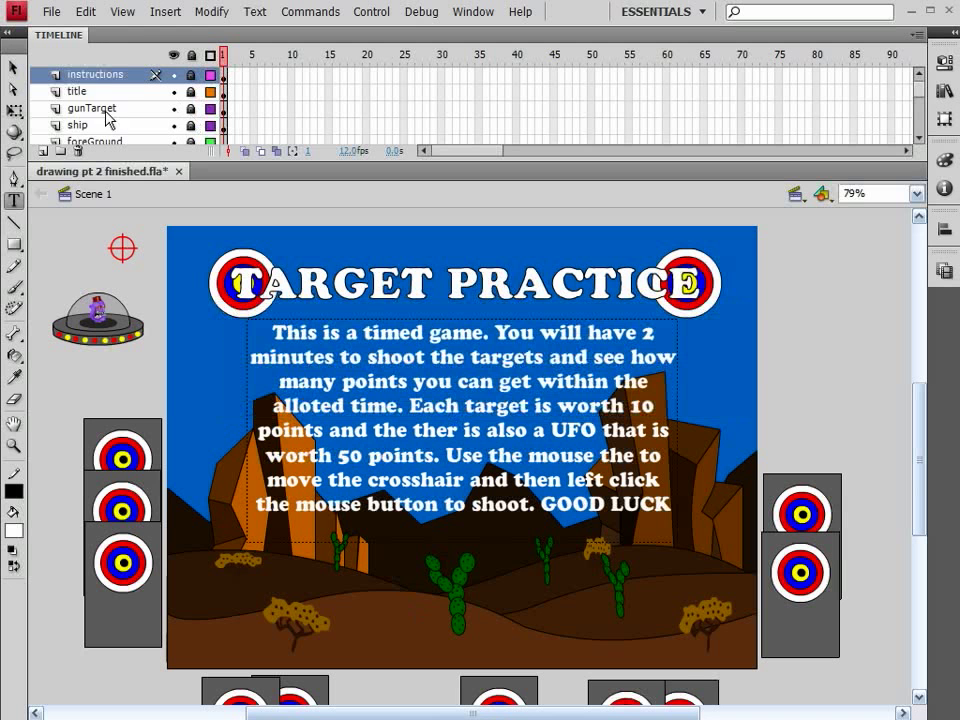
- Add a new layer named 'buttons' above the instructions layer
left_click(43, 150)
double_click(102, 75)
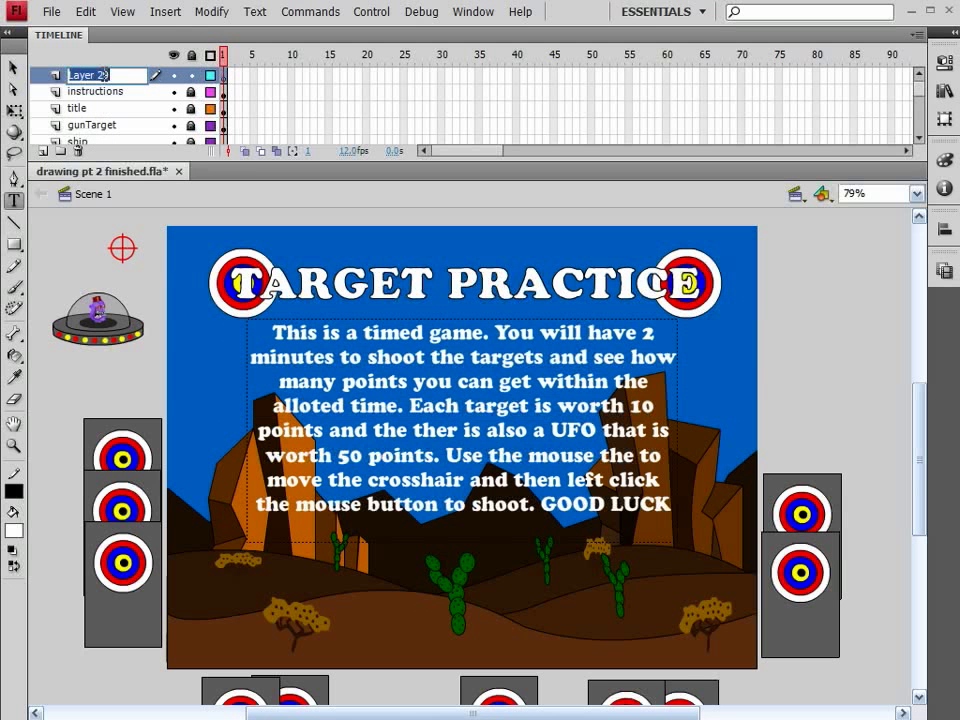
type("buttons")
key("Return")
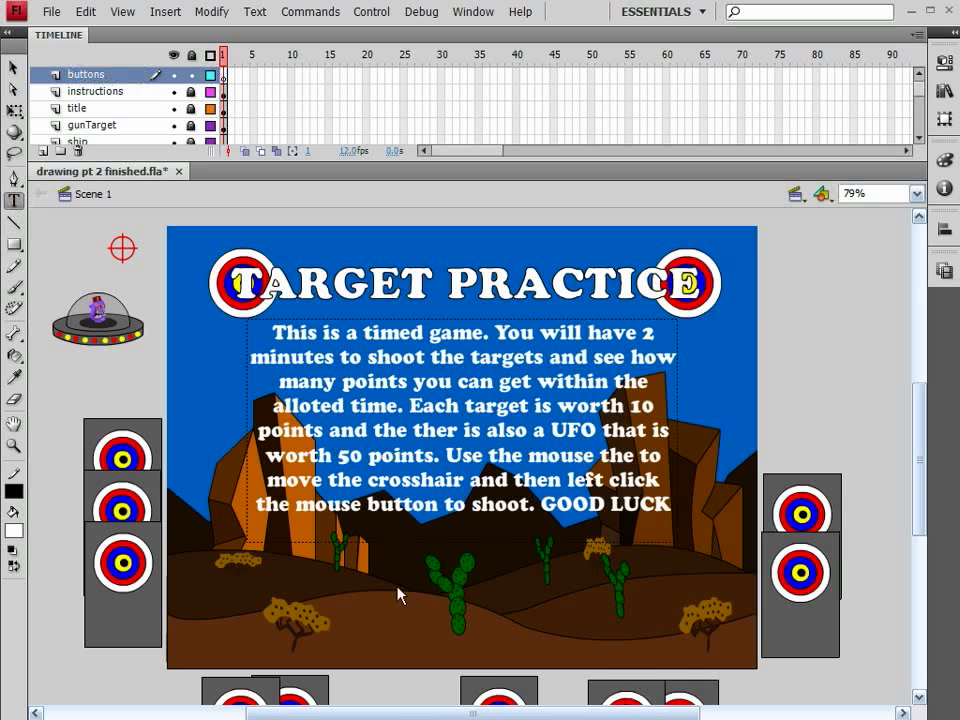
- Type START in a new text box below the instructions and size it to 56 pt
left_click_drag(351, 529, 536, 593)
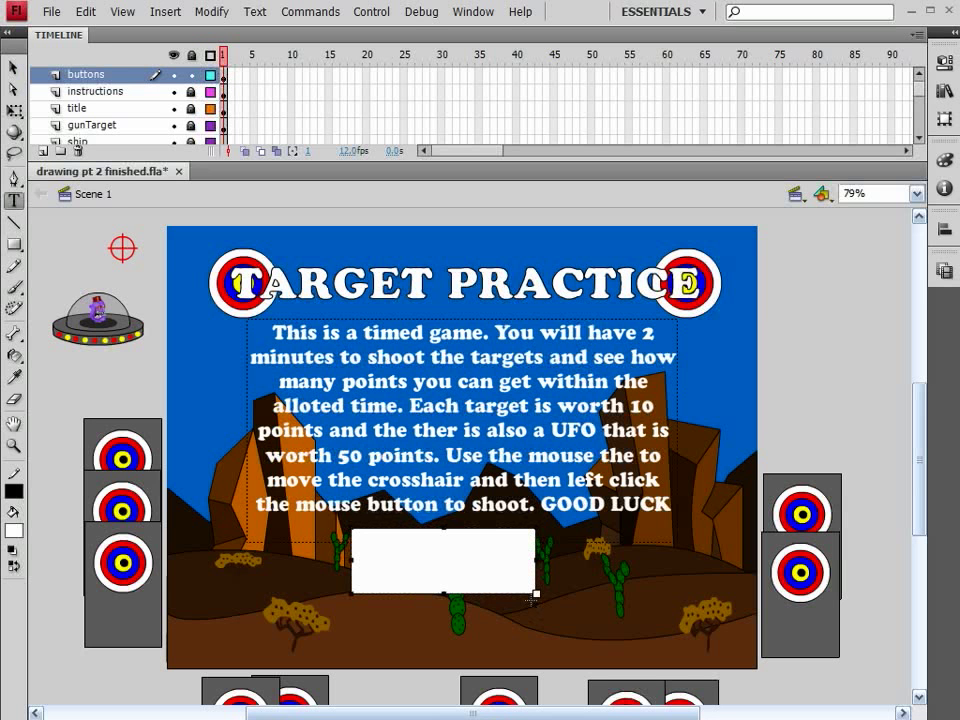
type("START")
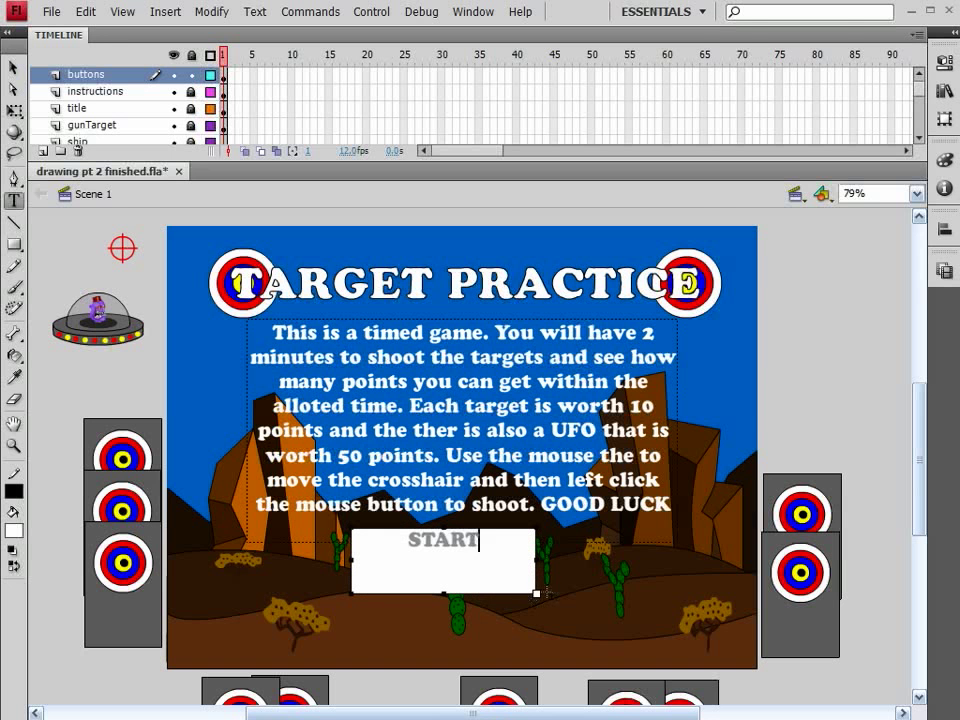
left_click(943, 62)
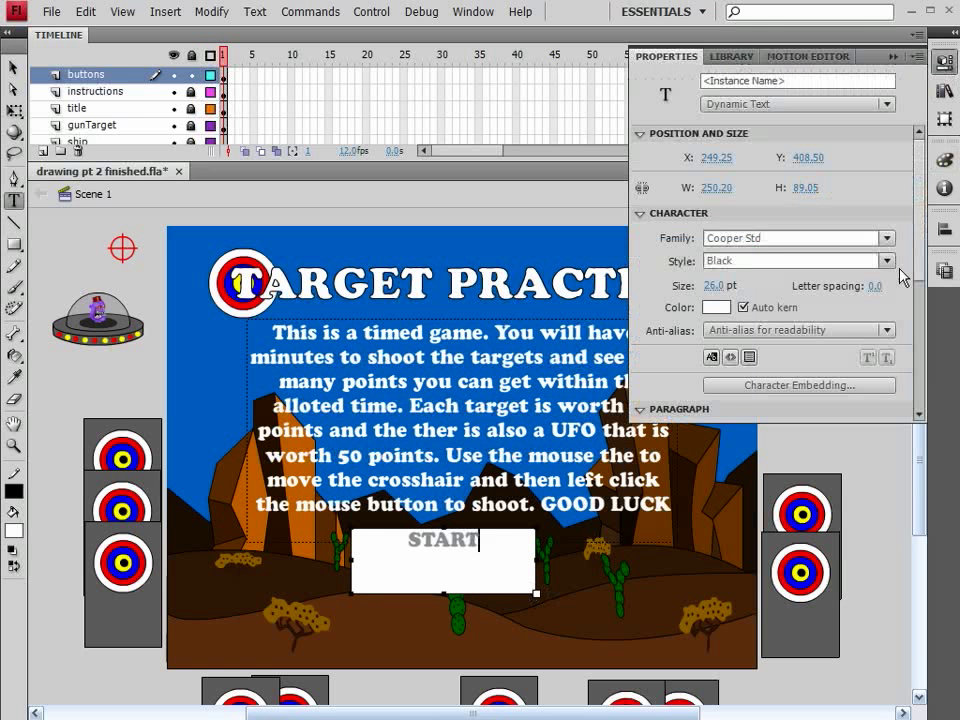
left_click_drag(716, 286, 752, 290)
- Break the START text apart twice into filled shapes
left_click(17, 70)
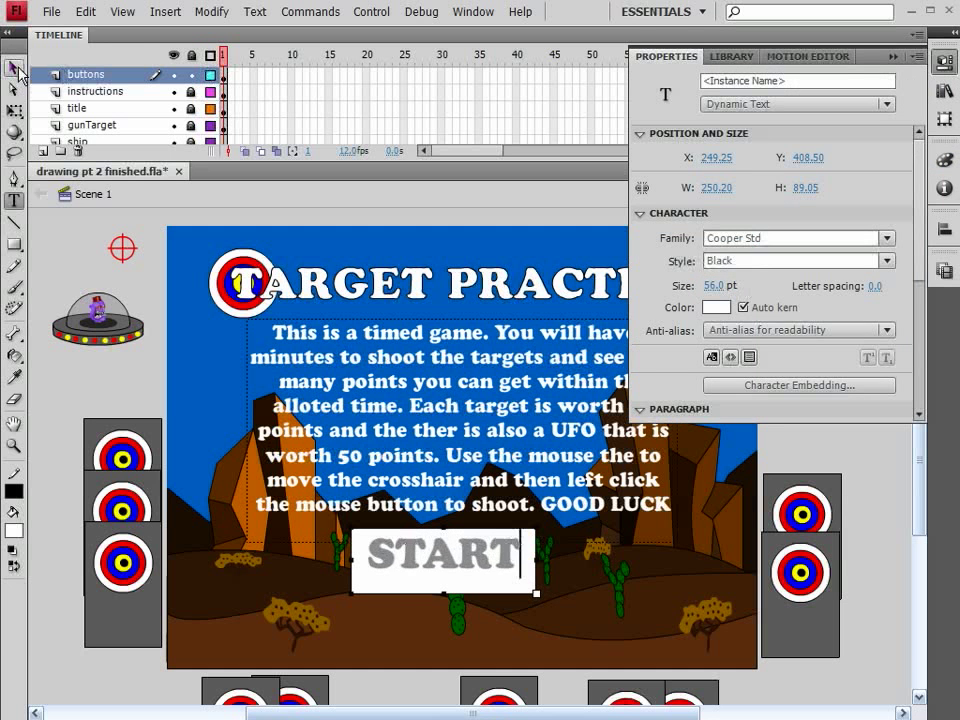
left_click(211, 12)
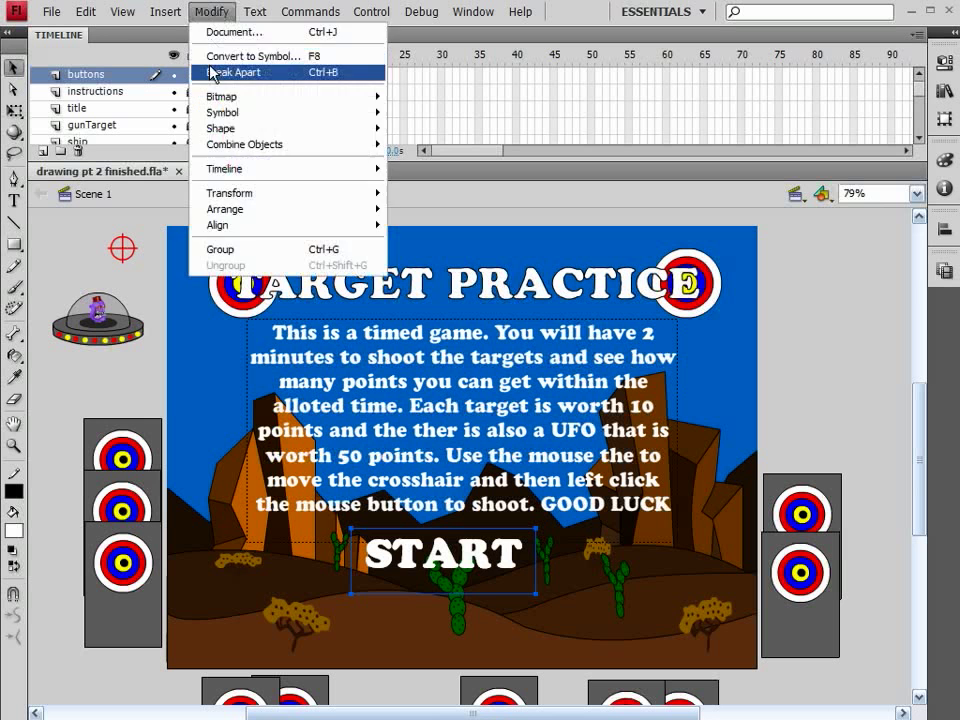
left_click(205, 71)
left_click(208, 12)
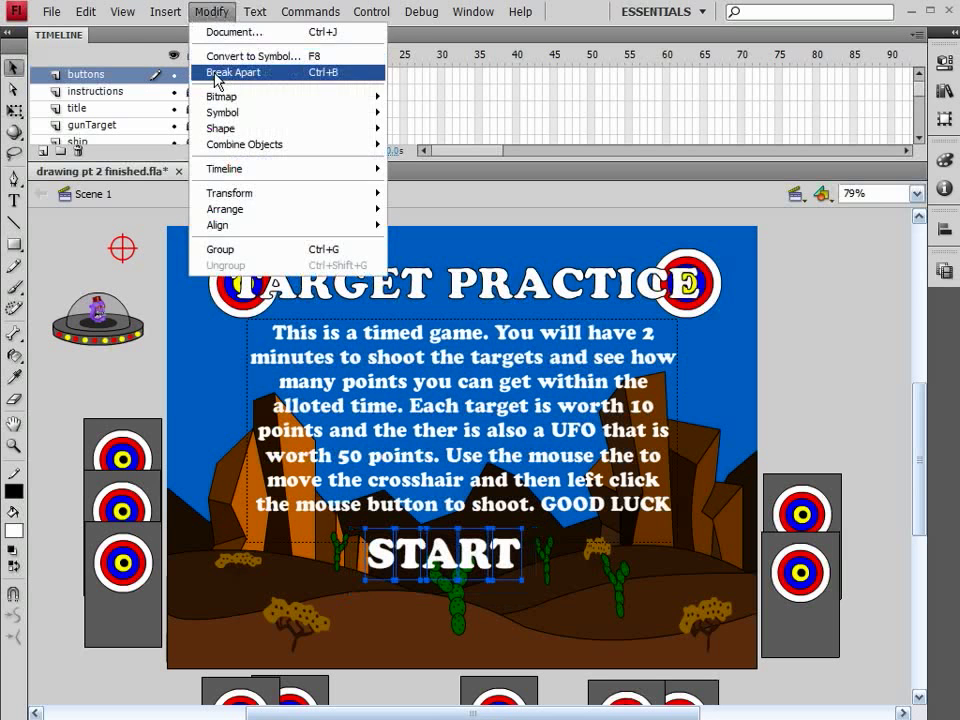
left_click(213, 78)
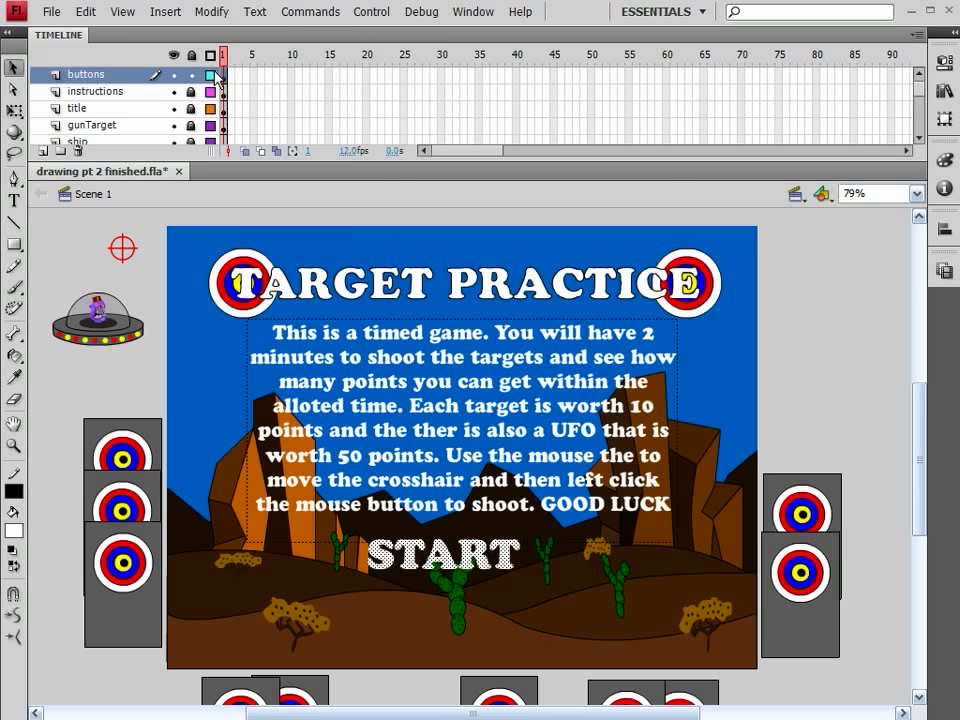
- Convert the START shapes into a Button symbol named start_btn
key("F8")
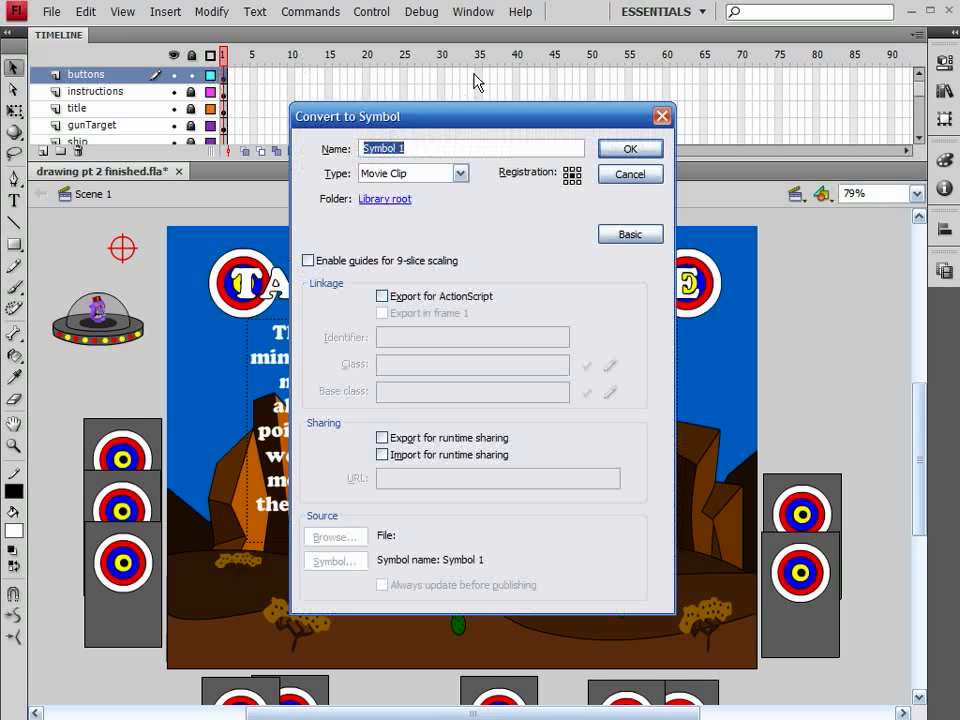
type("start_btn")
left_click(460, 173)
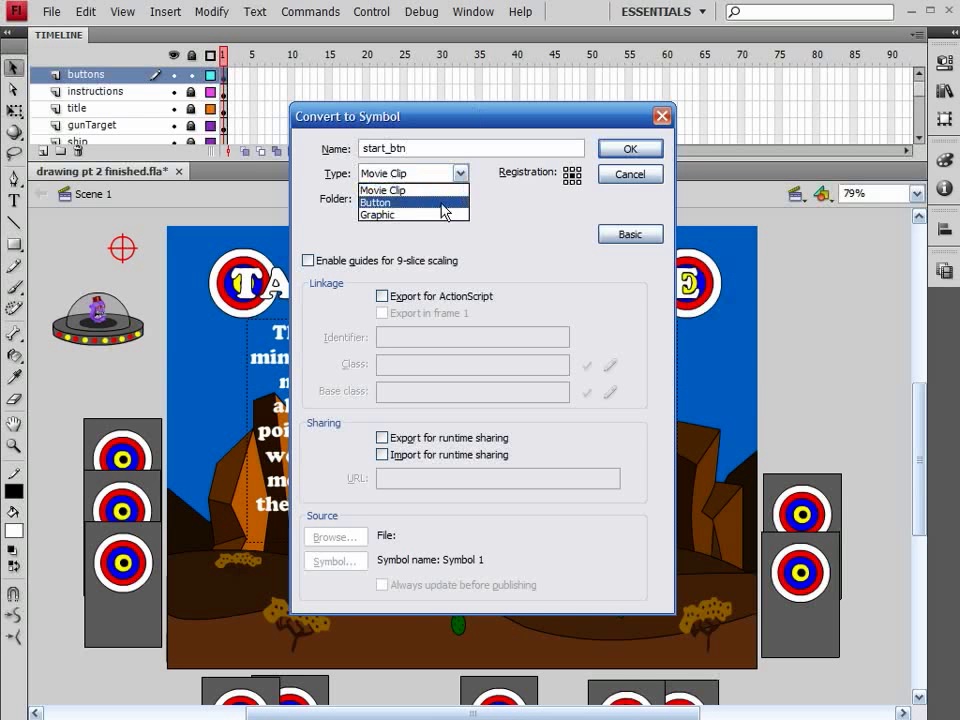
left_click(446, 203)
left_click(632, 150)
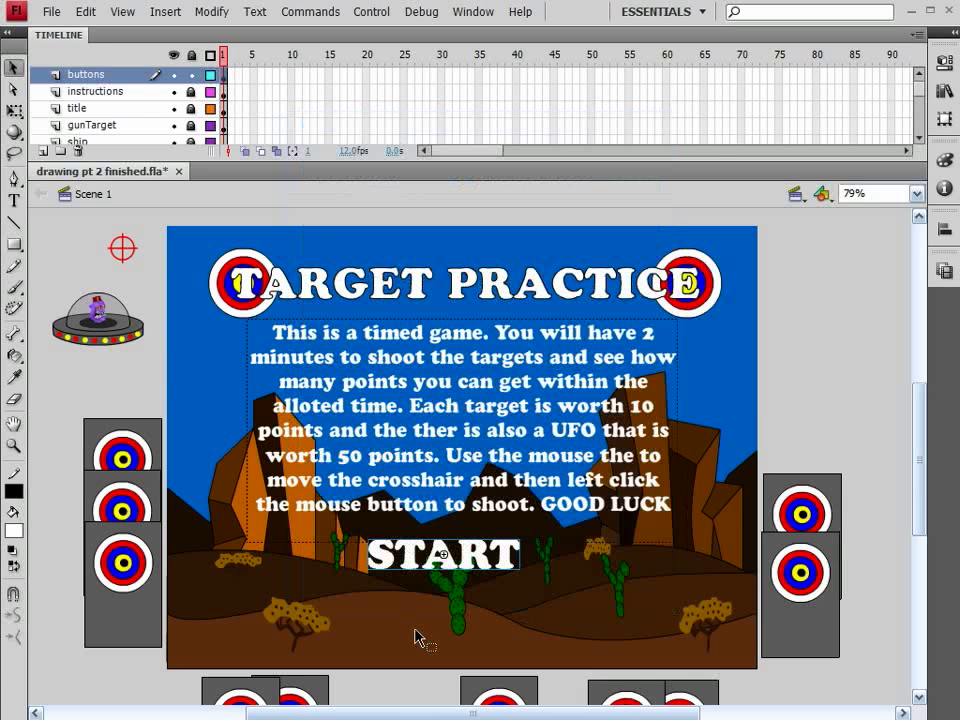
- Add a Hit-frame keyframe with a rectangle over START, then return to Scene 1
double_click(461, 574)
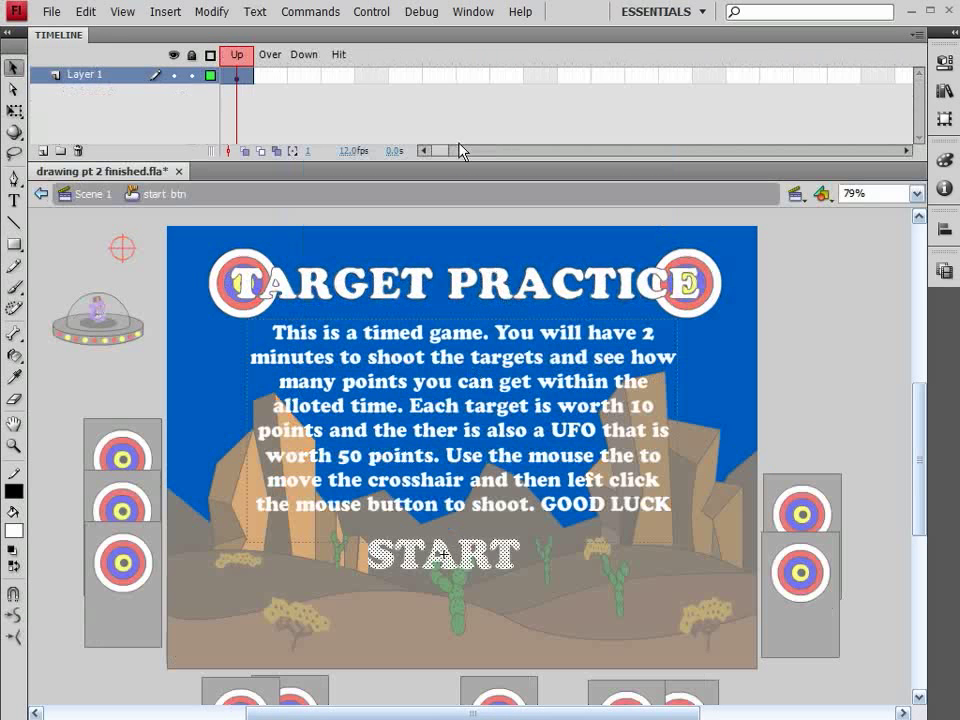
left_click(340, 76)
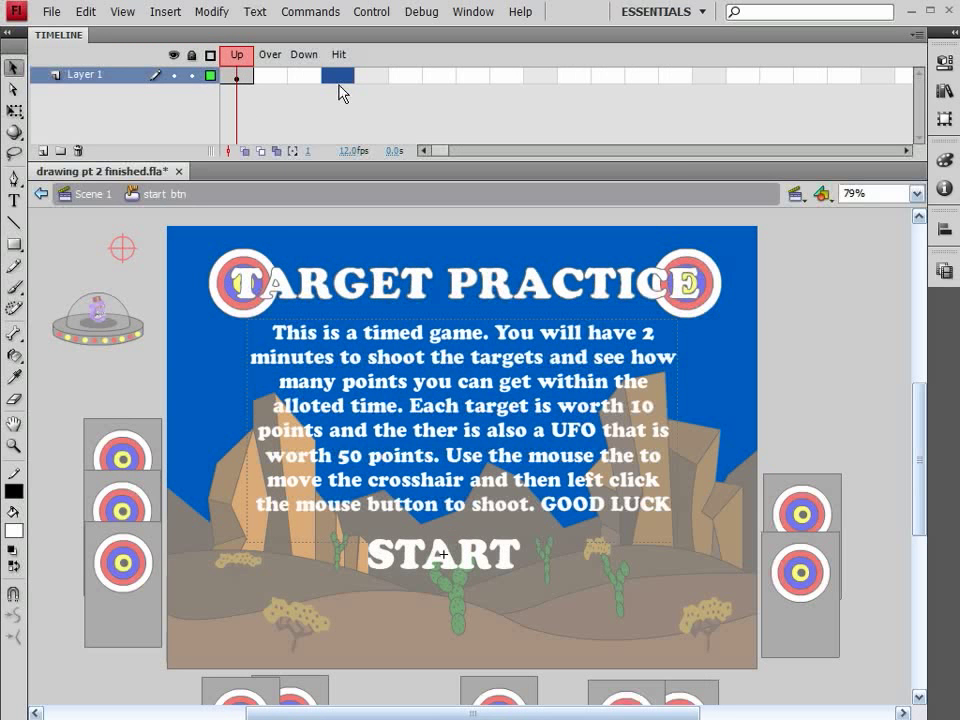
key("F6")
left_click(14, 244)
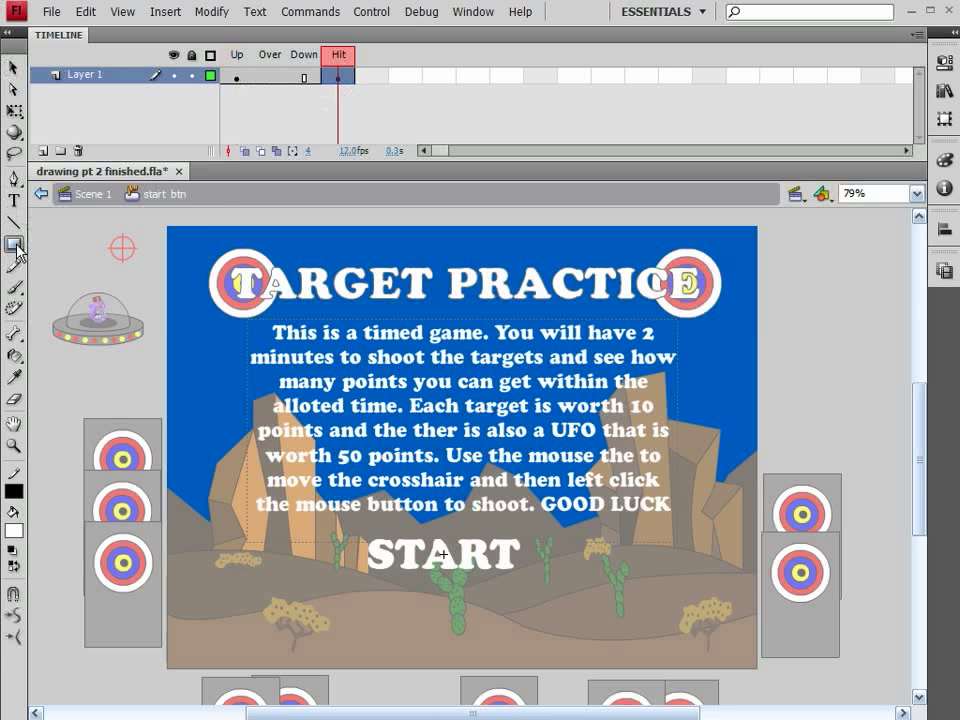
left_click(15, 246)
left_click(105, 244)
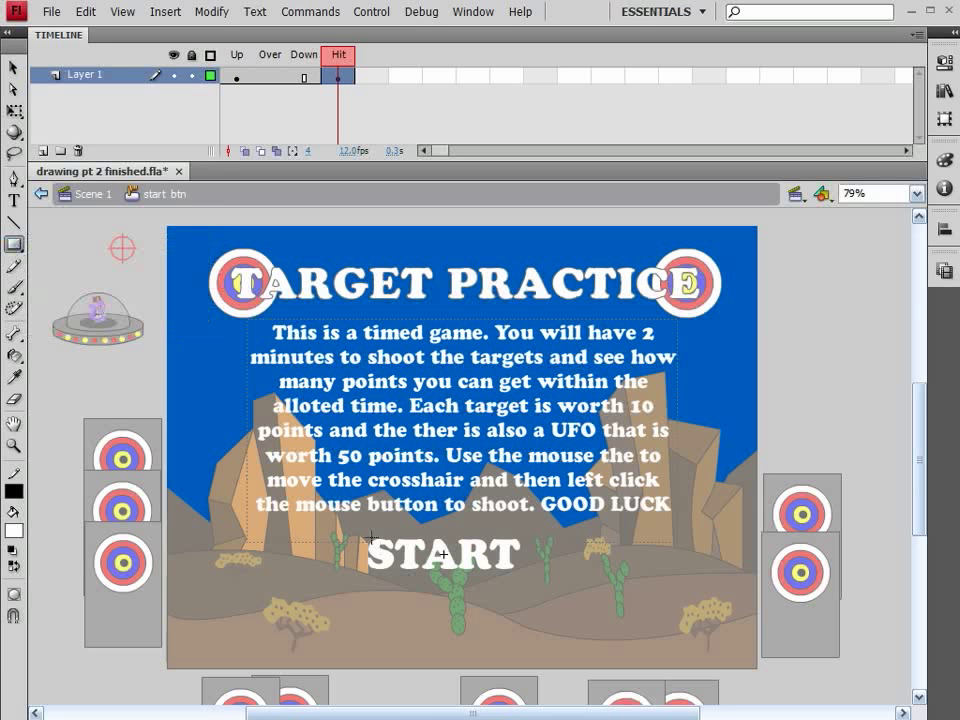
left_click_drag(364, 533, 525, 575)
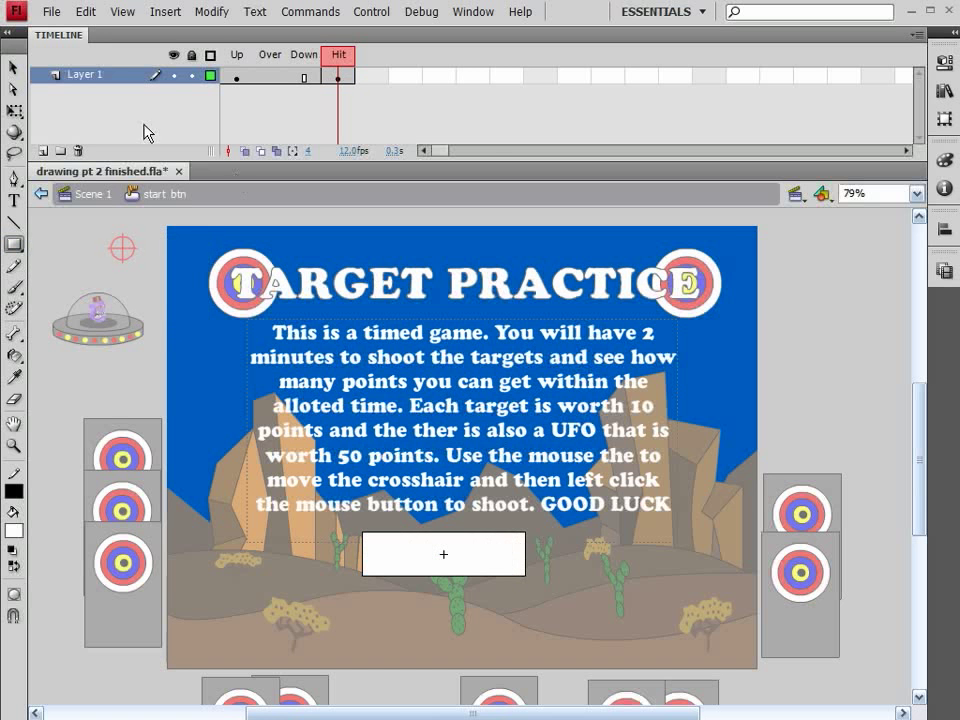
left_click(41, 193)
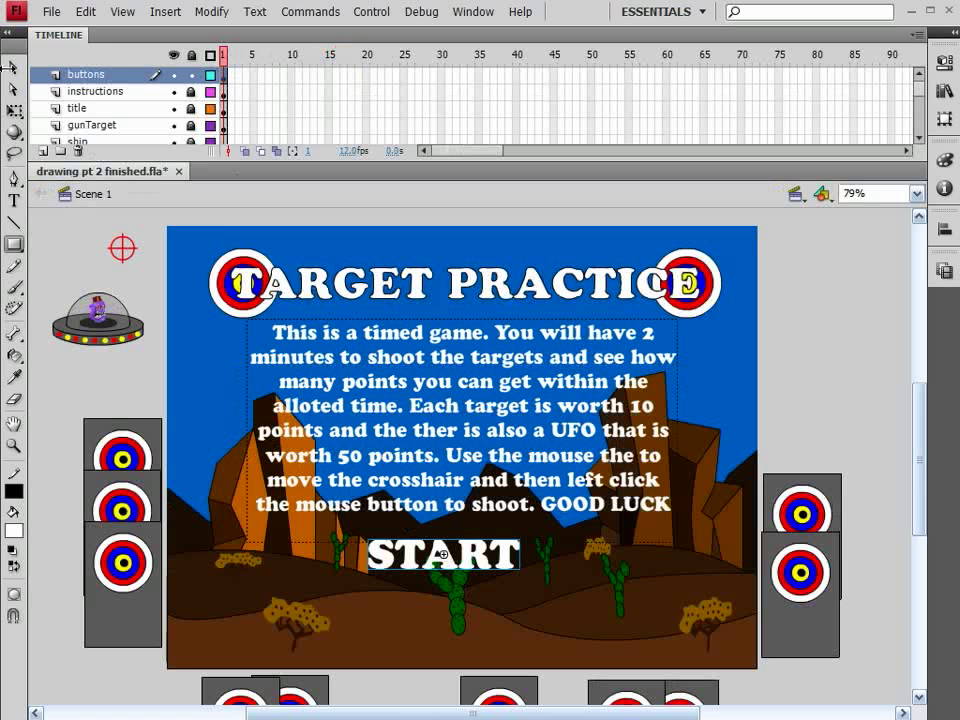
- Create a widened text box below the START button and type INSTREUCTION
left_click(13, 67)
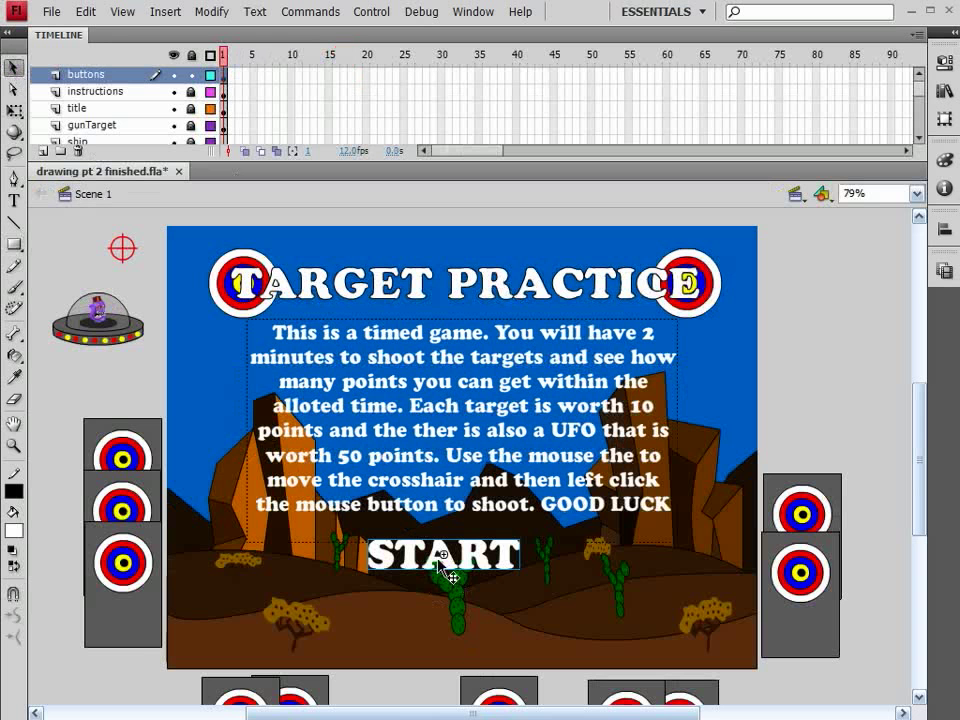
left_click(448, 562)
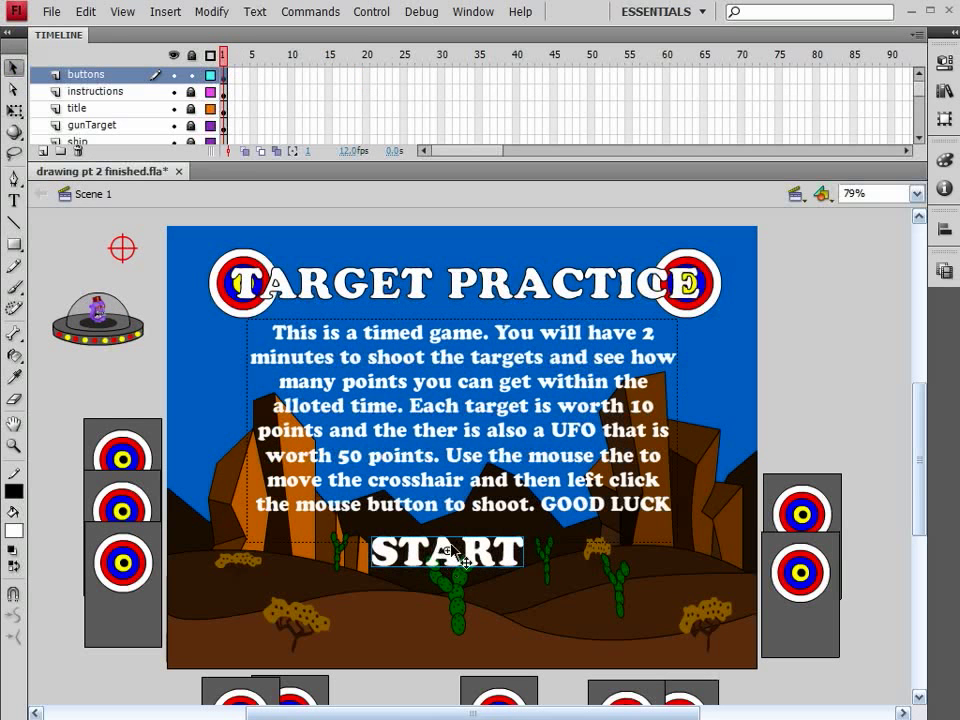
left_click(14, 201)
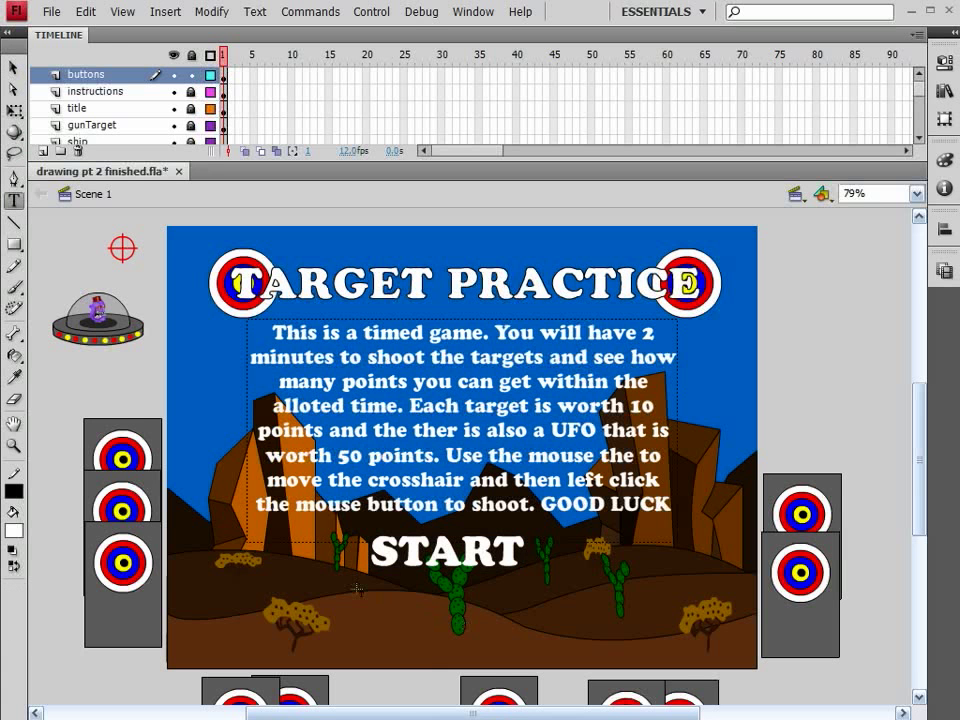
left_click_drag(357, 591, 430, 551)
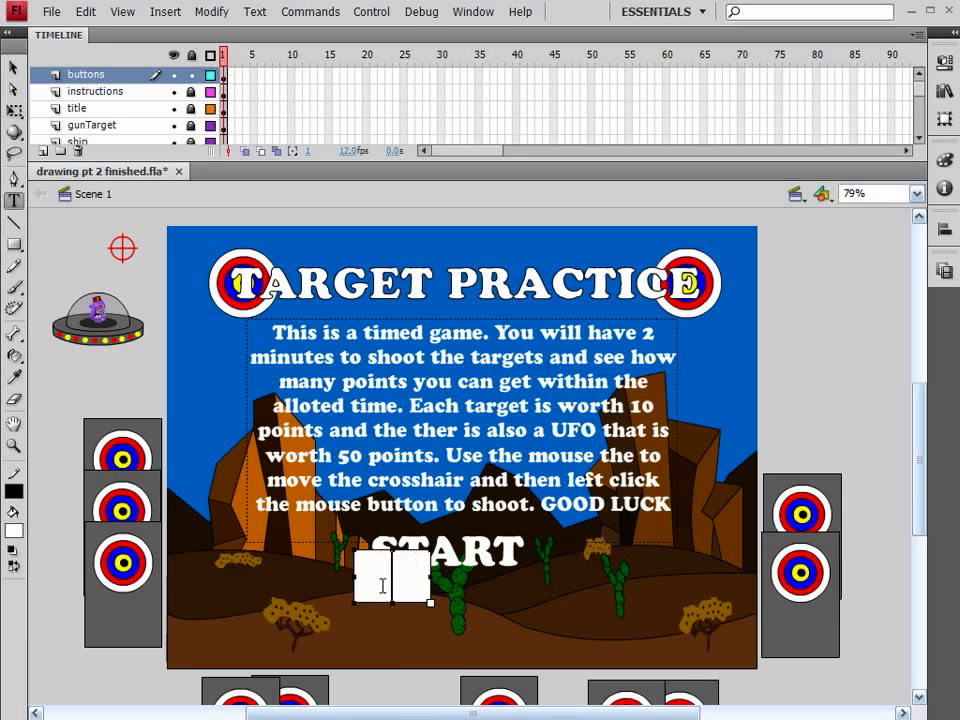
type("INSTRE")
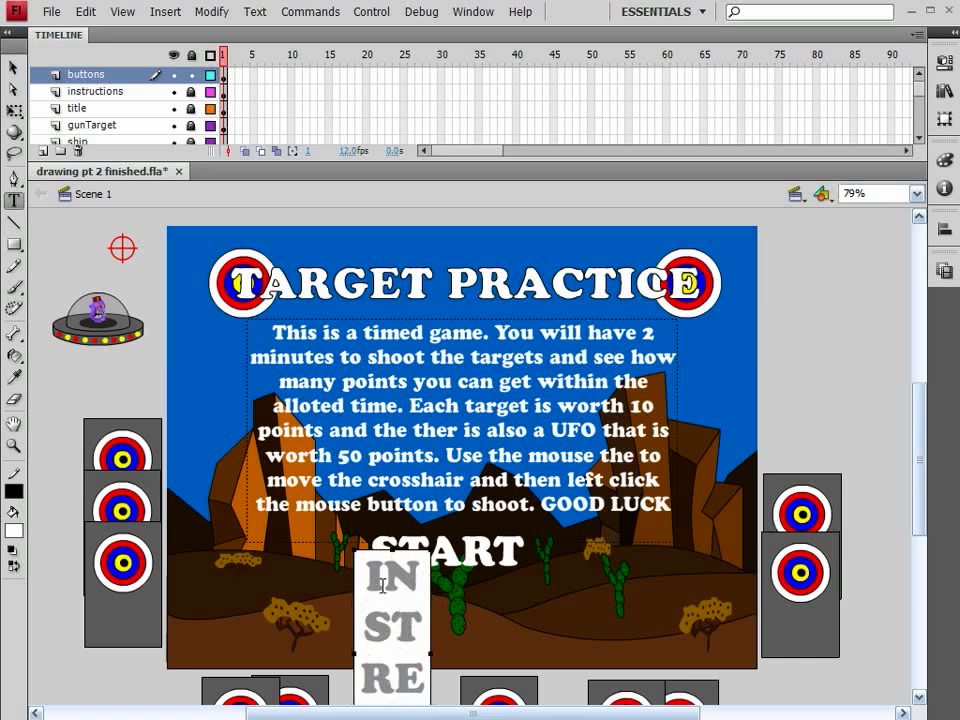
type("UCTION")
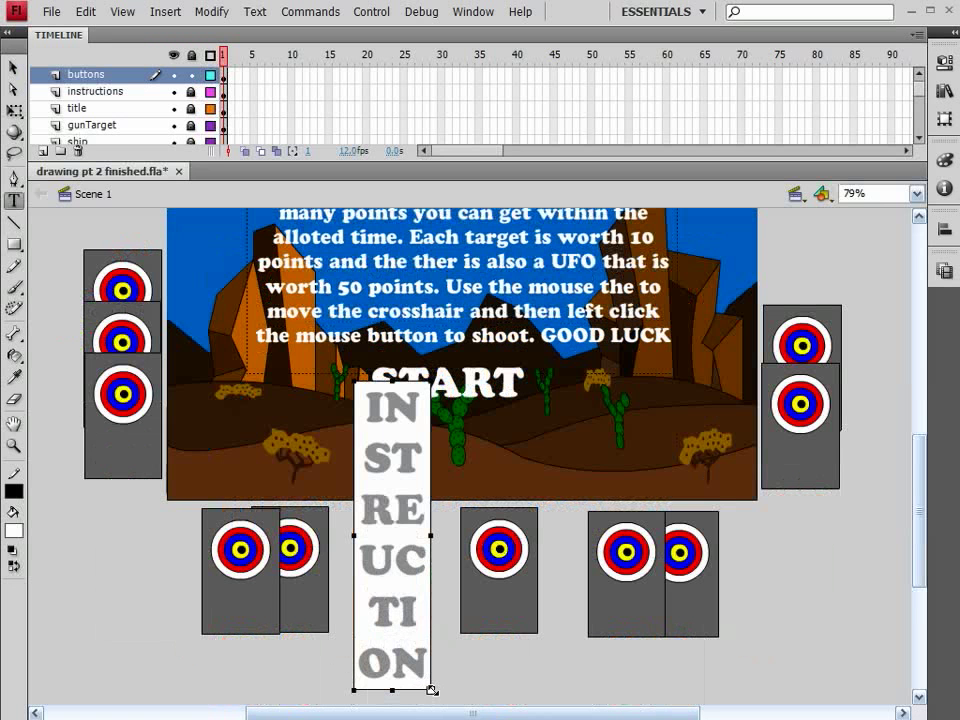
left_click_drag(432, 690, 705, 485)
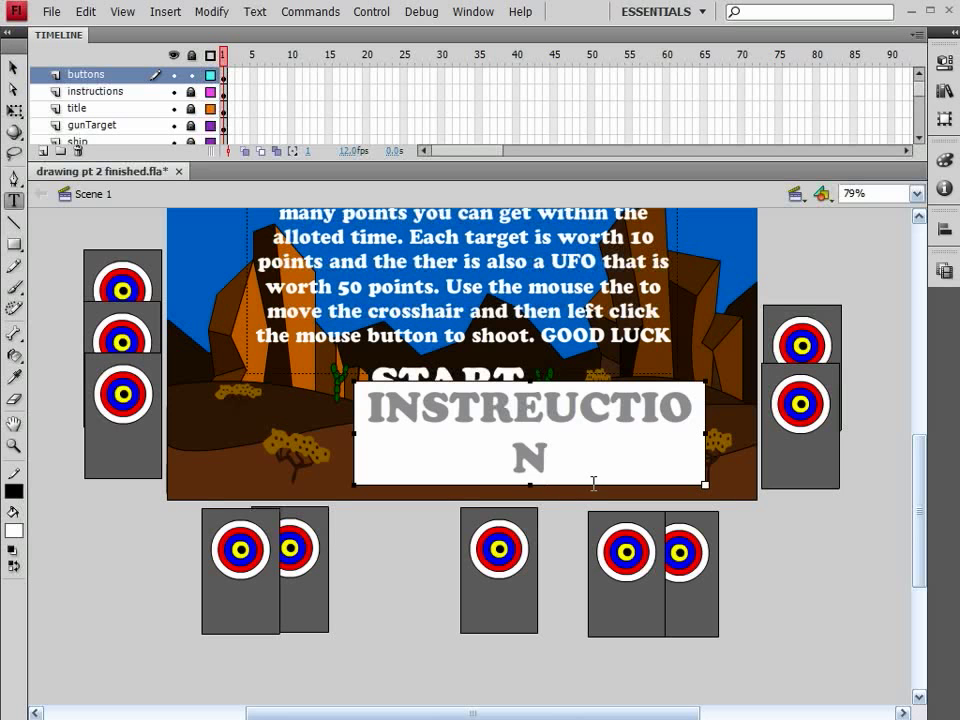
- Correct the text to INSTRUCTIONS and widen the box so it fits one line
left_click_drag(568, 461, 370, 405)
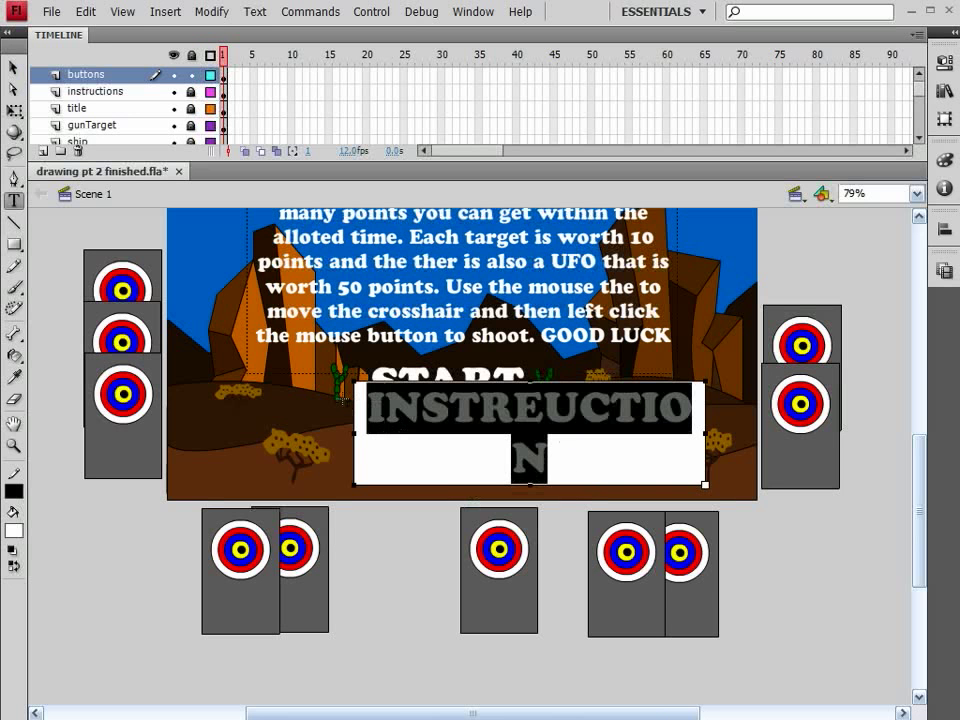
key("BackSpace")
type("INSTRU")
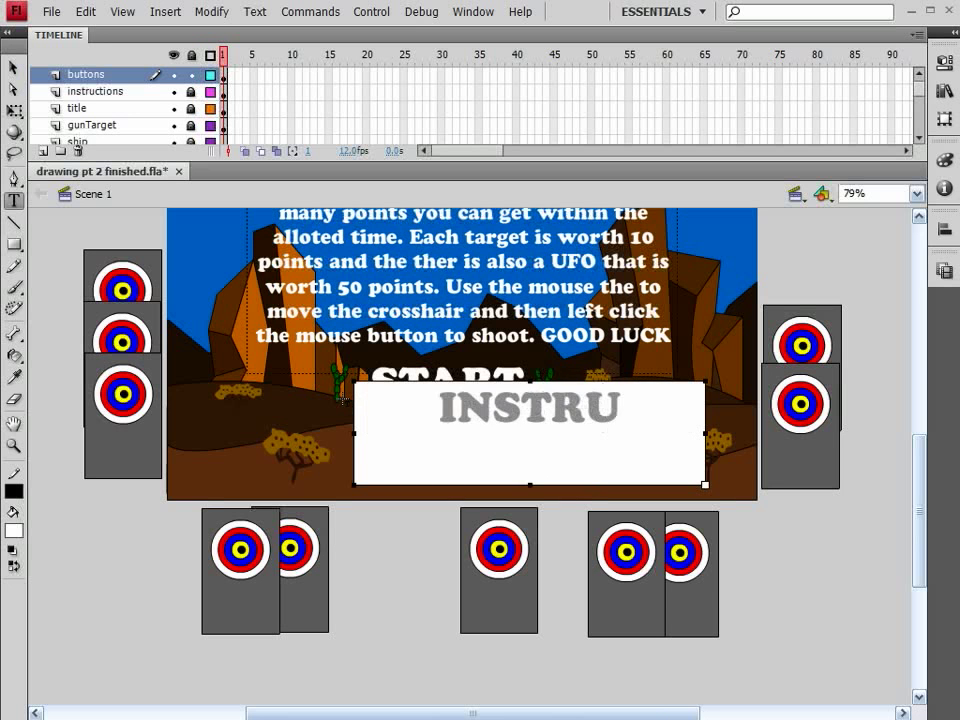
type("CTIONS")
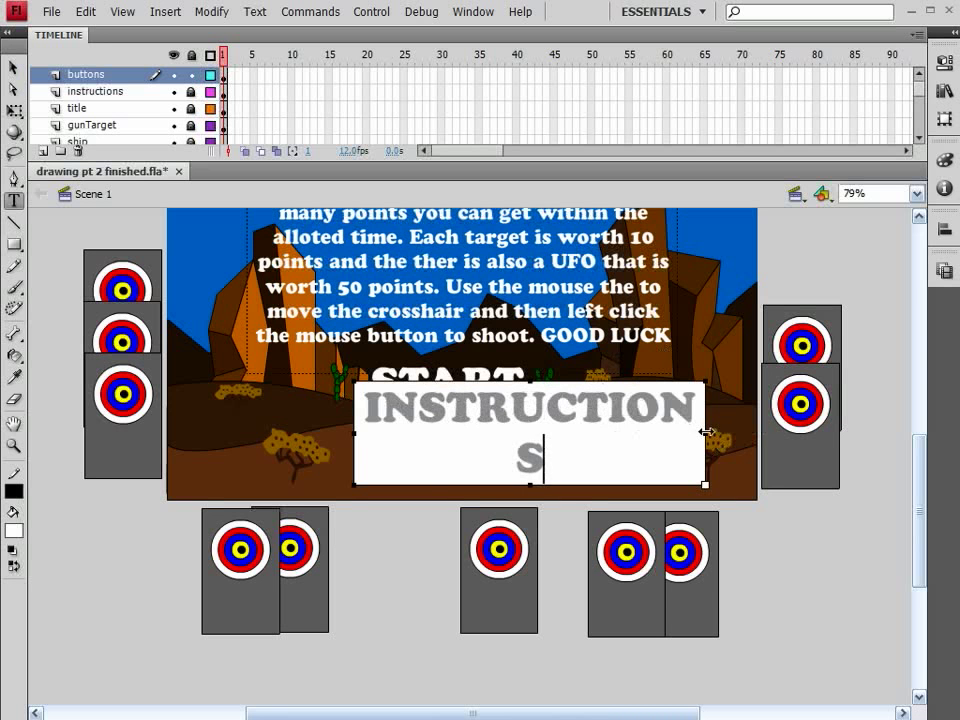
left_click_drag(706, 432, 737, 431)
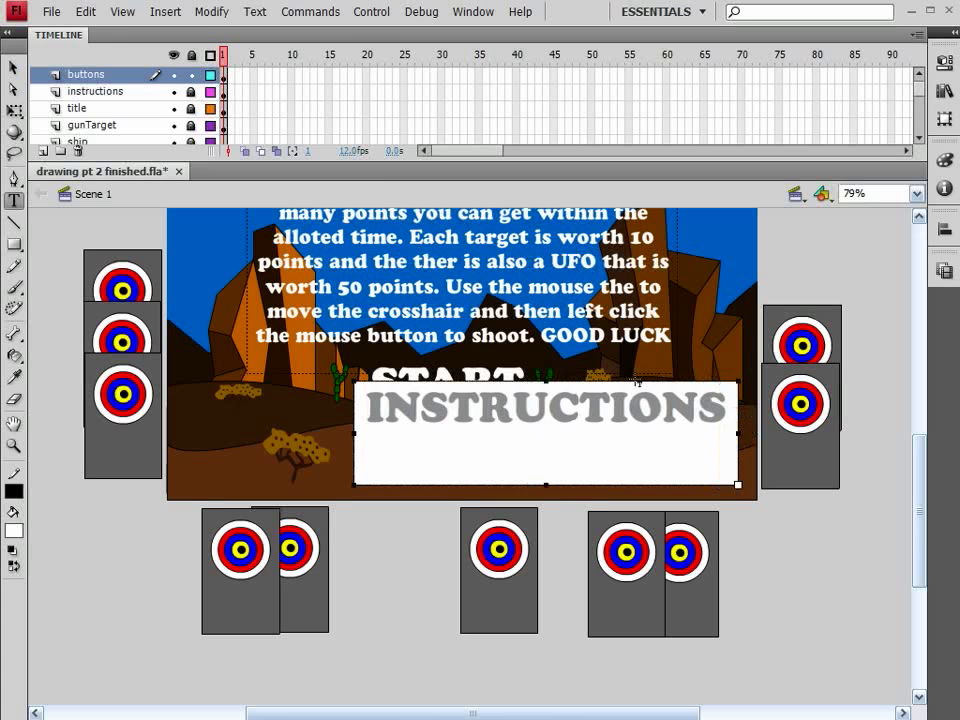
- Break the INSTRUCTIONS text apart twice into plain shapes
left_click(210, 12)
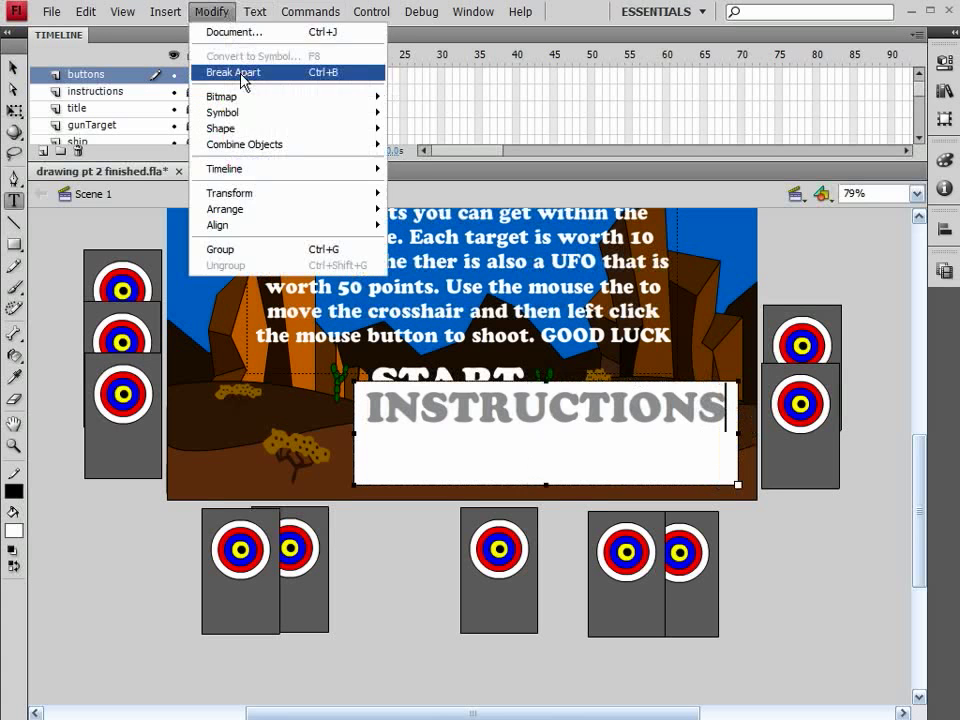
left_click(241, 73)
left_click(213, 12)
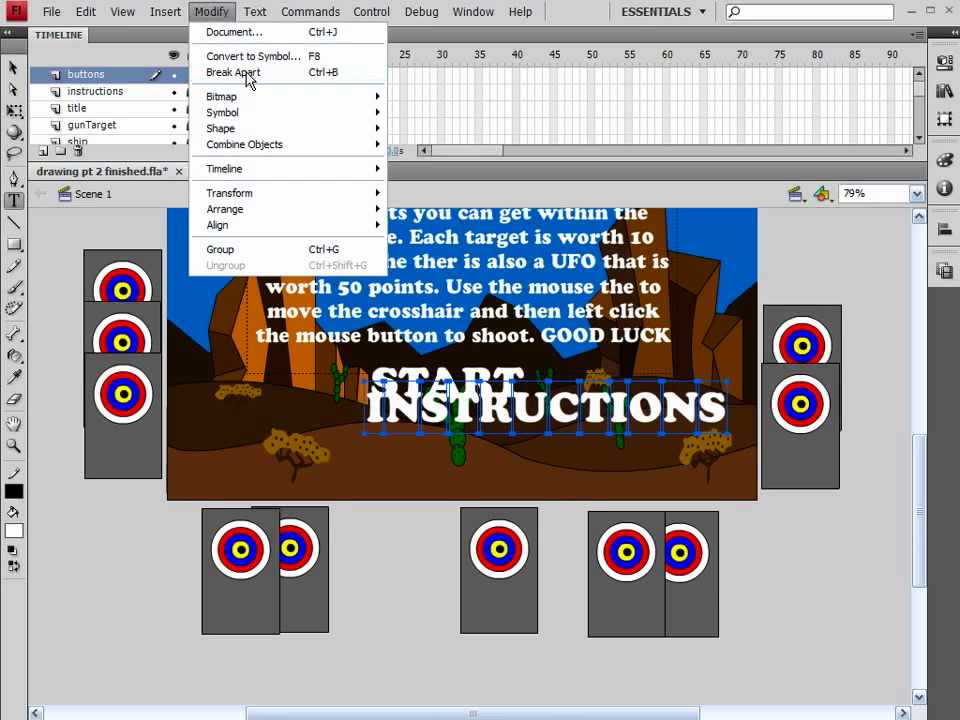
left_click(250, 78)
- Convert the shapes to the instructions_btn button symbol and centre it under START
key("F8")
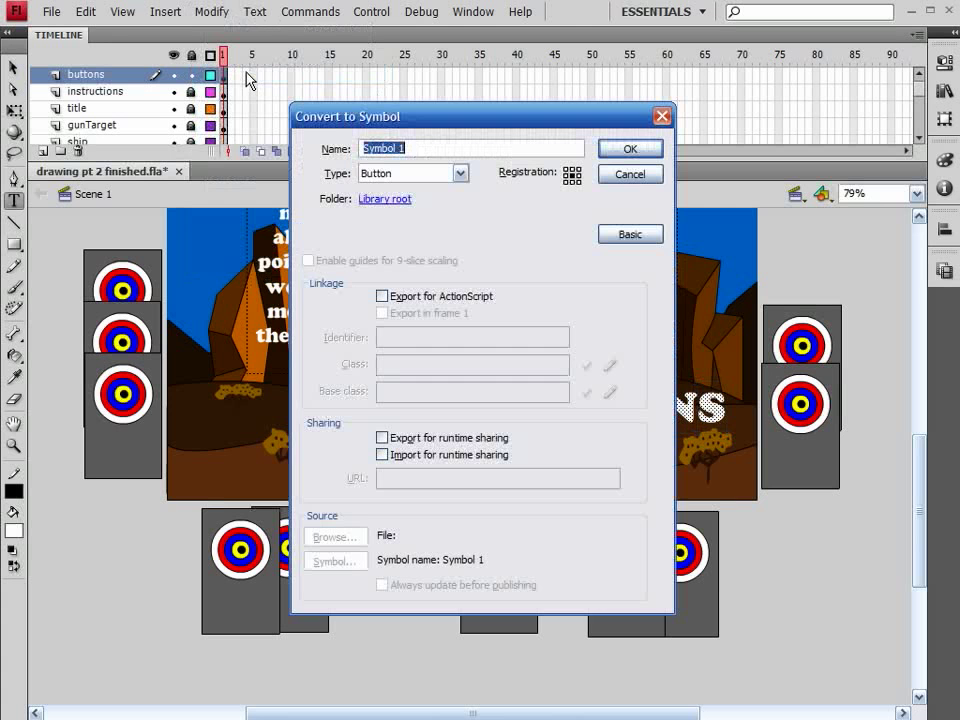
type("instructions_bt")
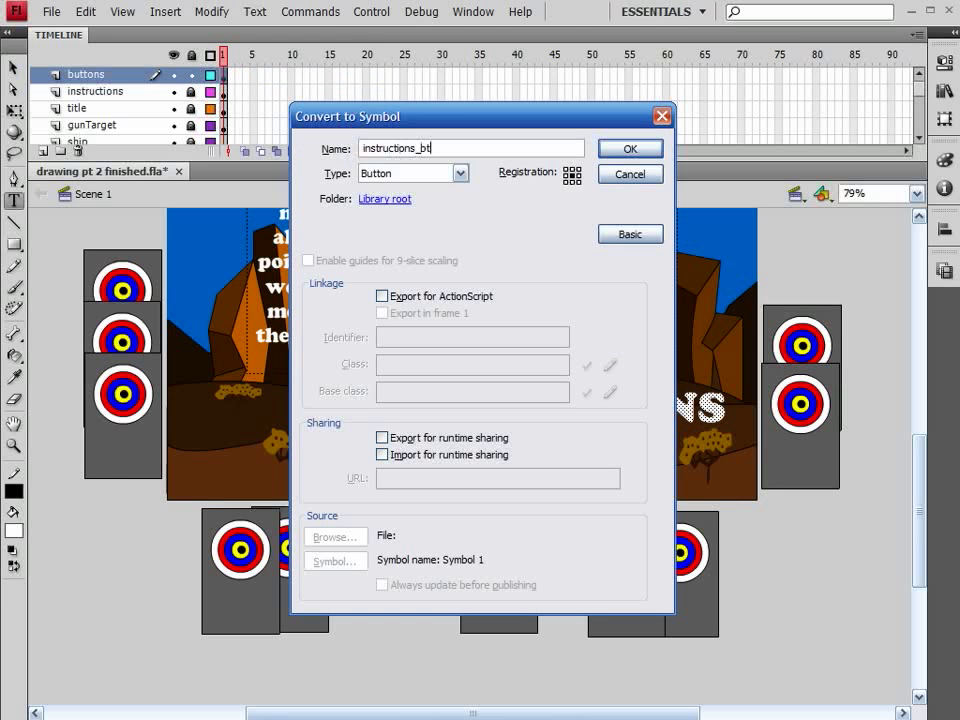
type("n")
key("Return")
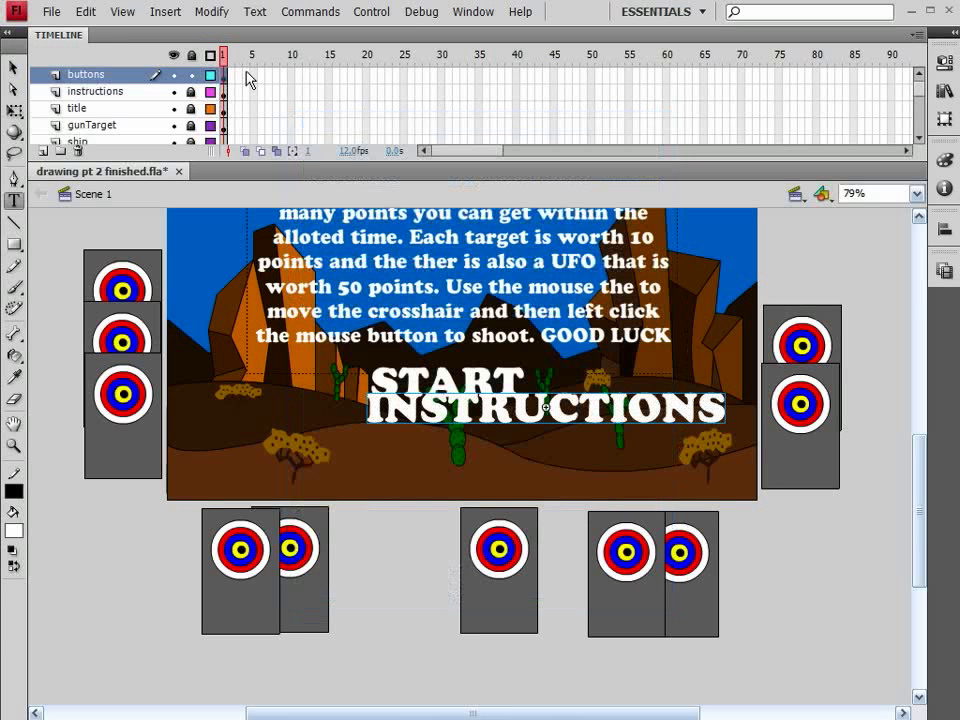
key("v")
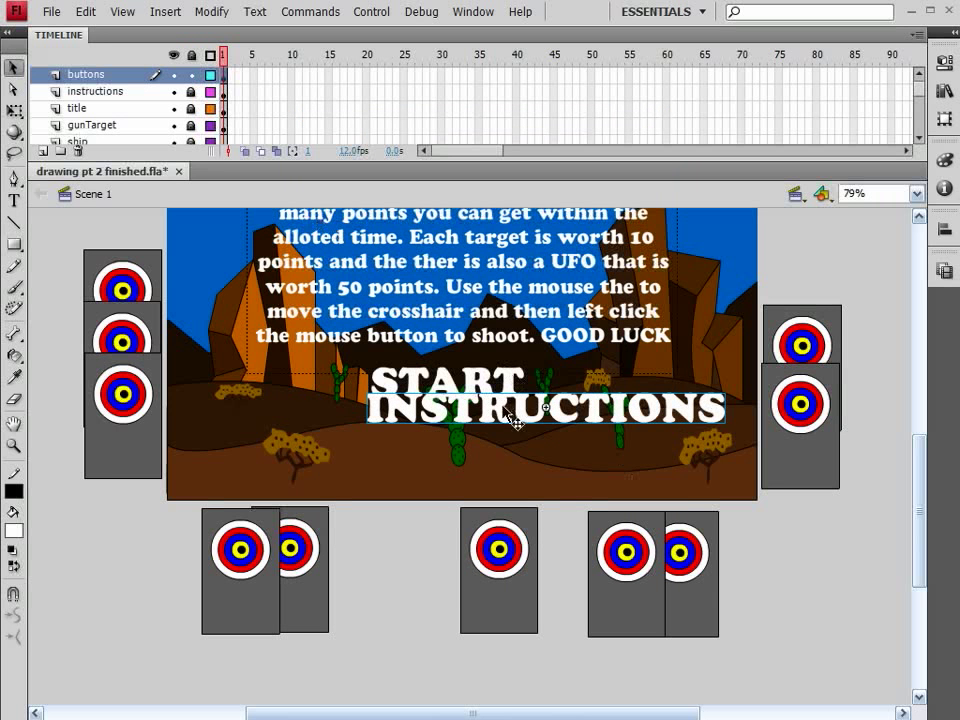
left_click_drag(516, 422, 421, 423)
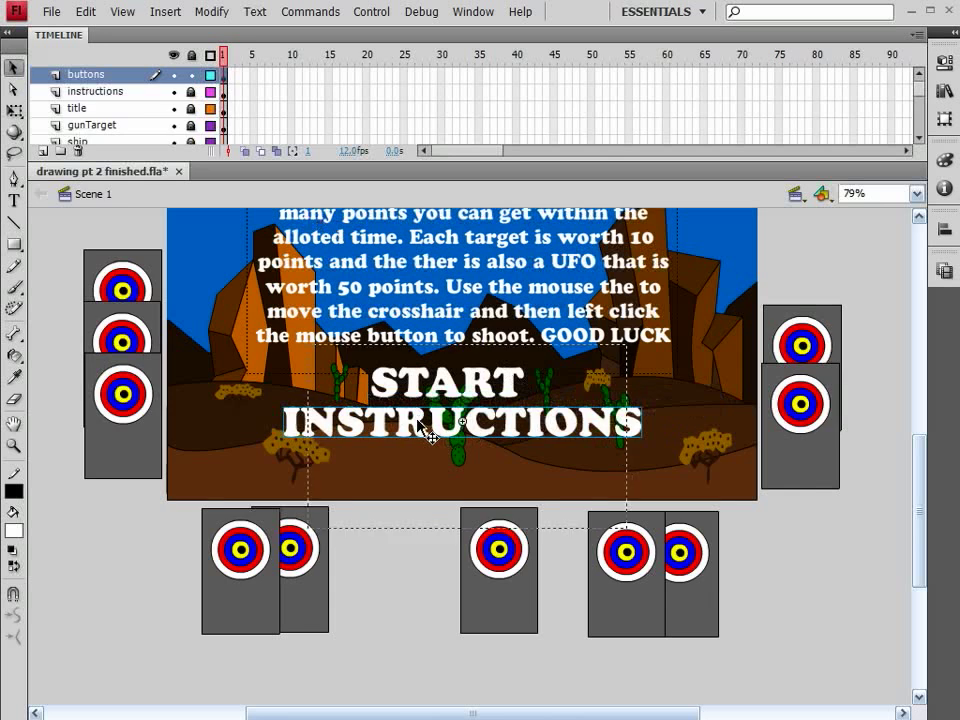
- Add a Hit-frame keyframe with a rectangle covering INSTRUCTIONS inside instructions_btn
double_click(421, 423)
left_click(341, 77)
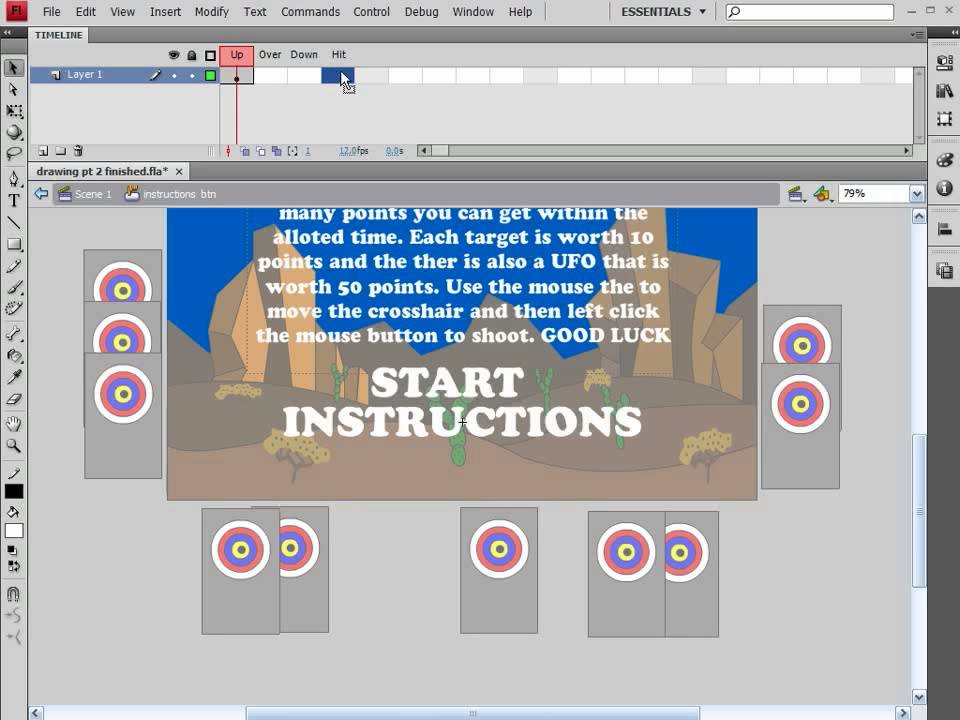
key("F6")
left_click(17, 245)
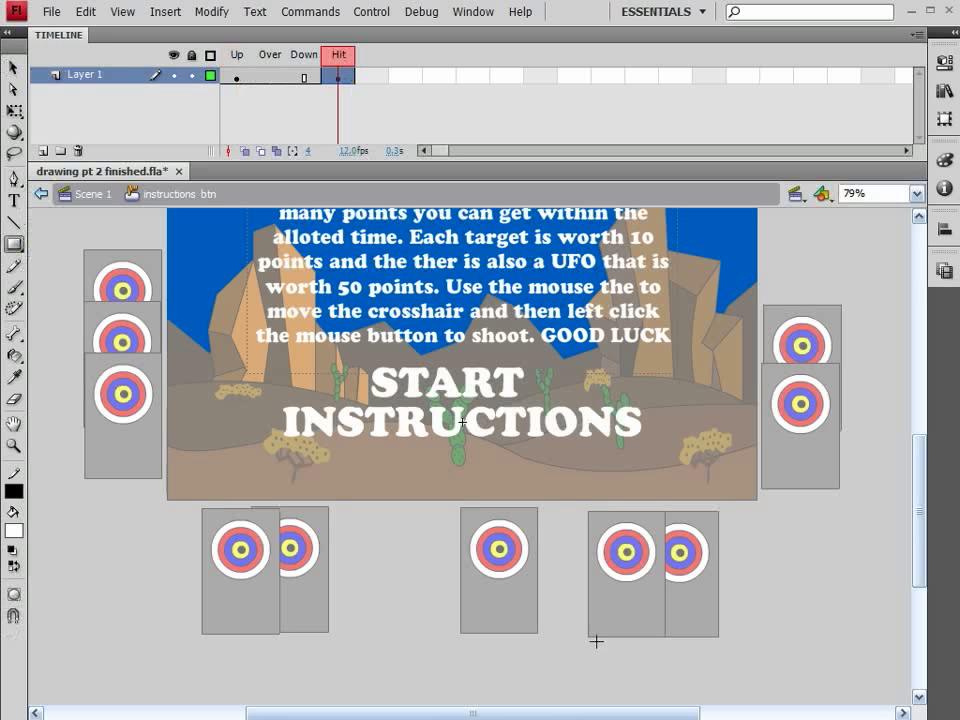
left_click_drag(281, 403, 647, 443)
left_click(72, 194)
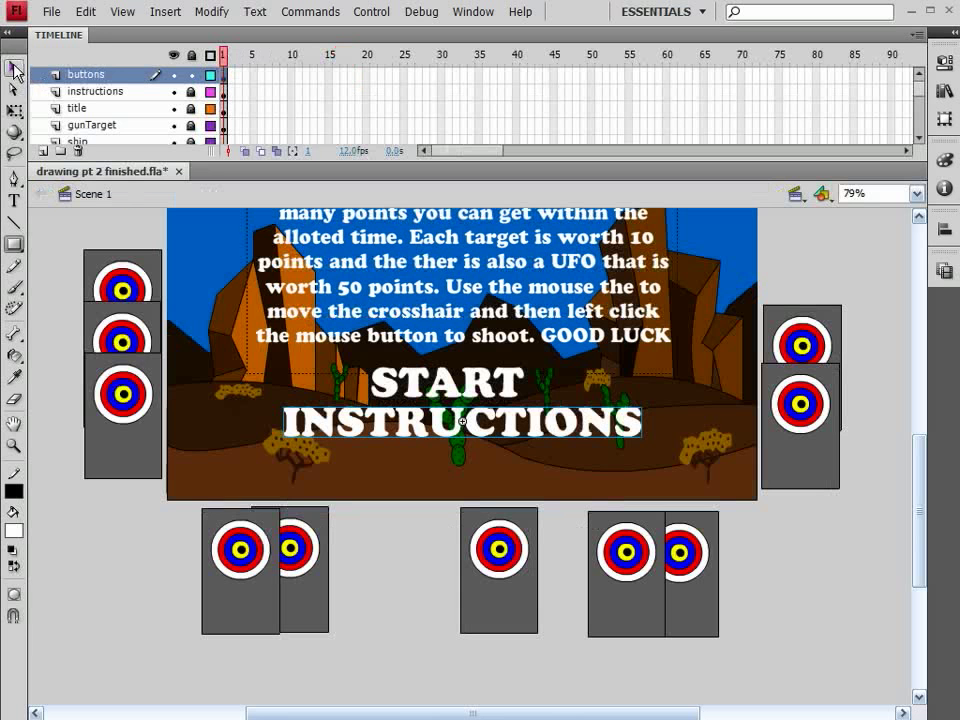
left_click(14, 68)
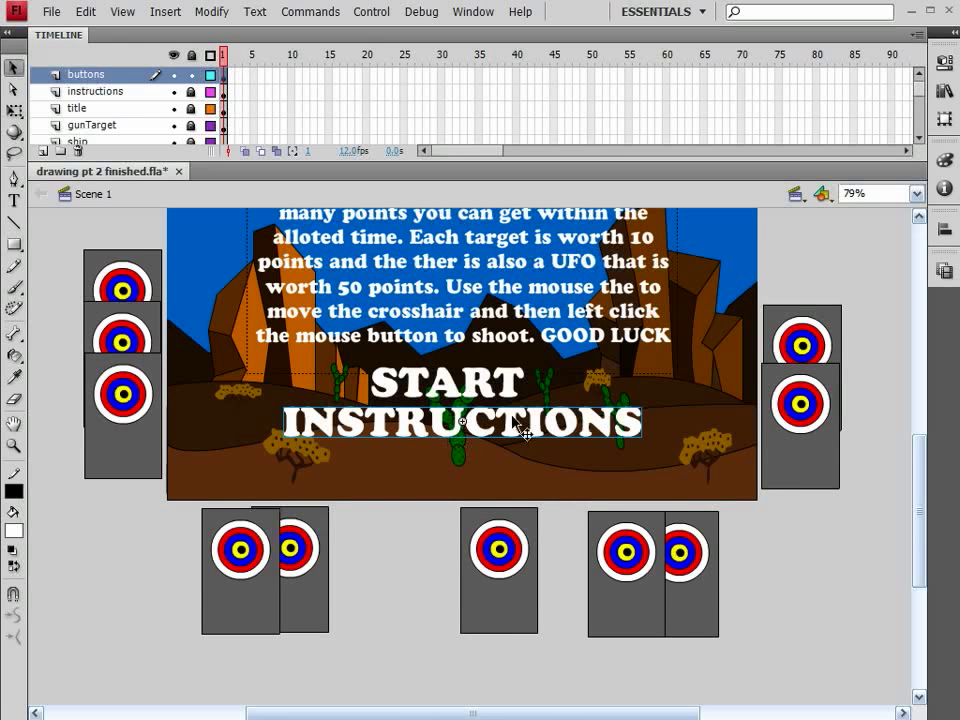
scroll(643, 407, "up", 3)
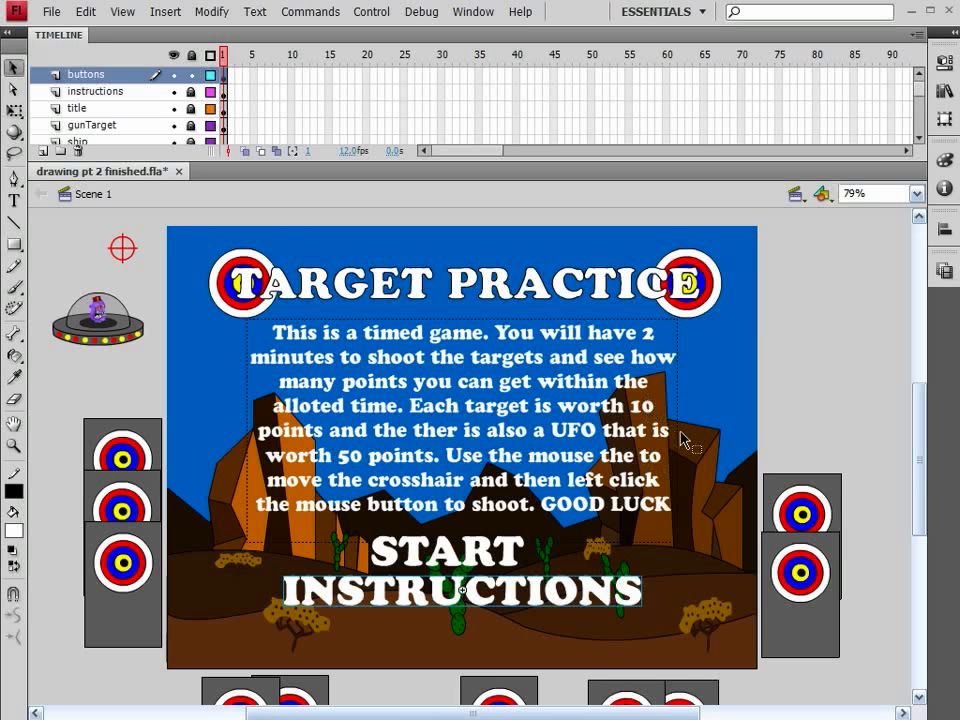